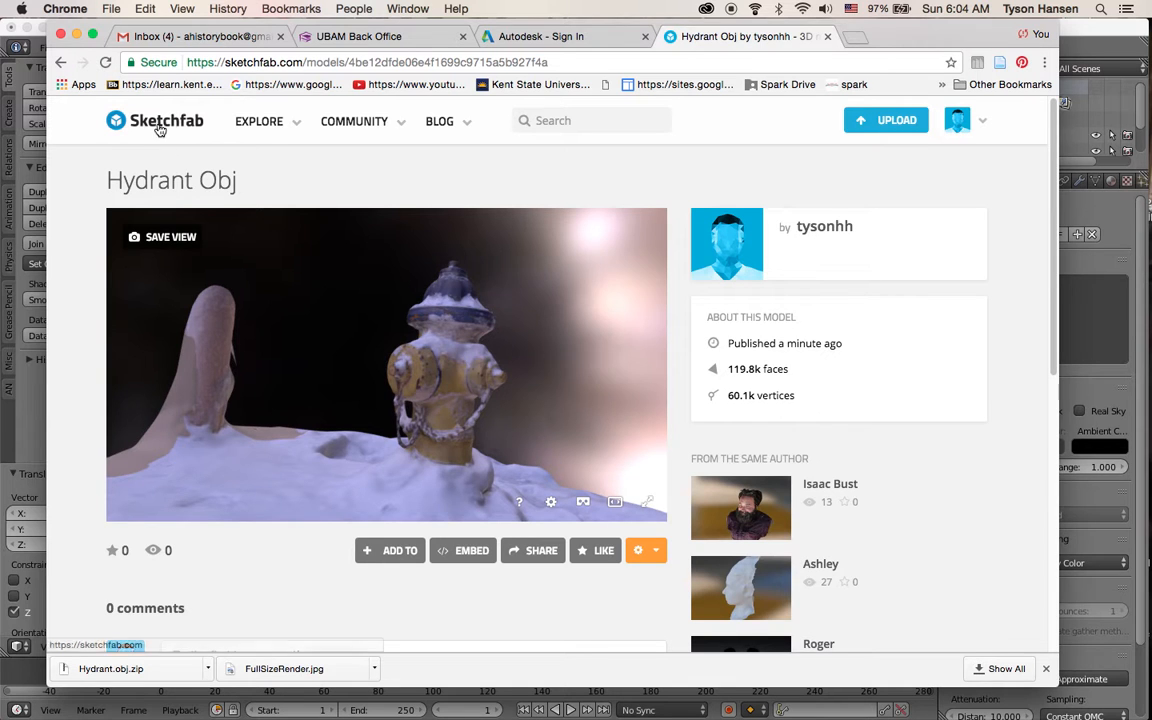
Orbit the hydrant model in the Sketchfab viewer, then switch to Blender and navigate around the imported hydrant mesh
mouse_move(404, 308)
left_mouse_down()
mouse_move(458, 342)
mouse_move(437, 378)
mouse_move(452, 400)
mouse_move(455, 290)
mouse_move(453, 374)
mouse_move(130, 420)
left_mouse_up()
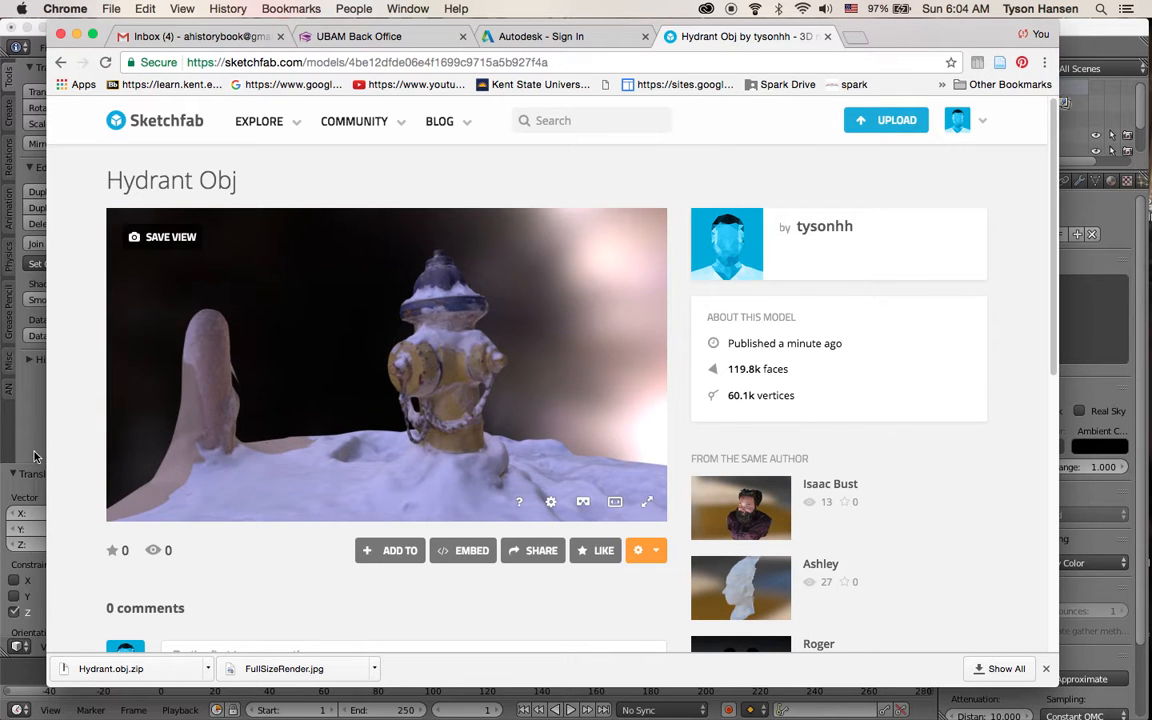
left_click(36, 410)
scroll(421, 327, "down", 3)
middle_click_drag(470, 367, 582, 368)
scroll(578, 400, "up", 4)
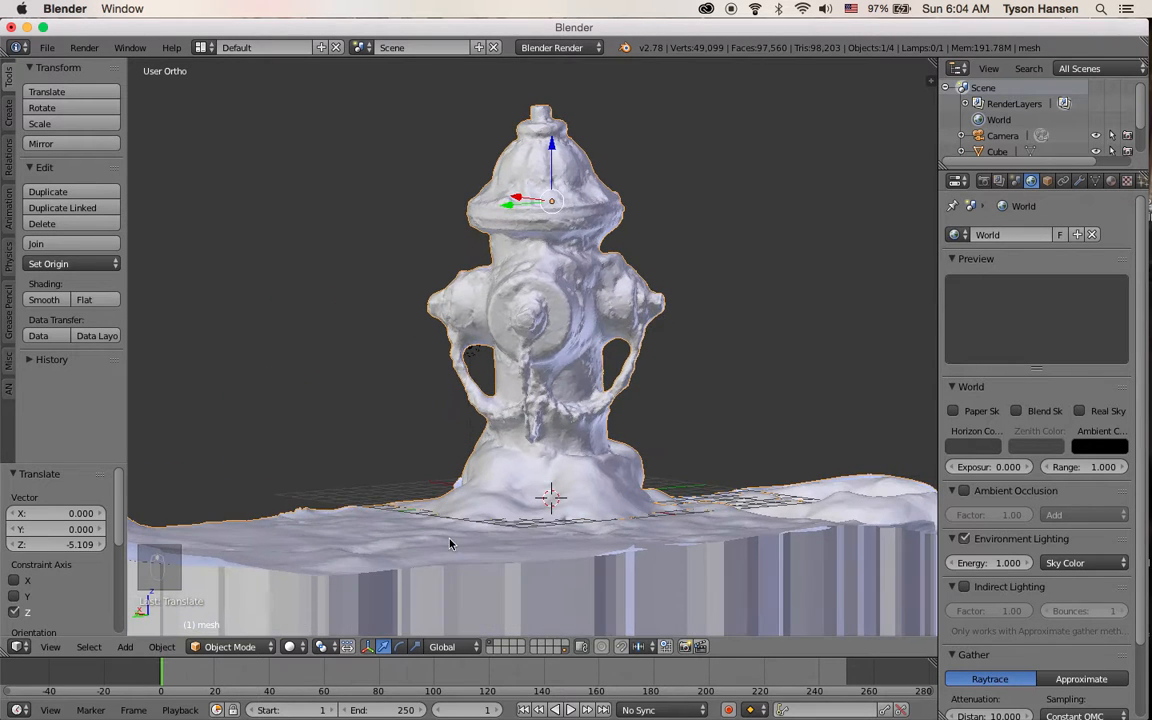
Set the 3D viewport shading to Texture to show the hydrant's photo texture, then orbit and zoom out to view it
left_click(290, 646)
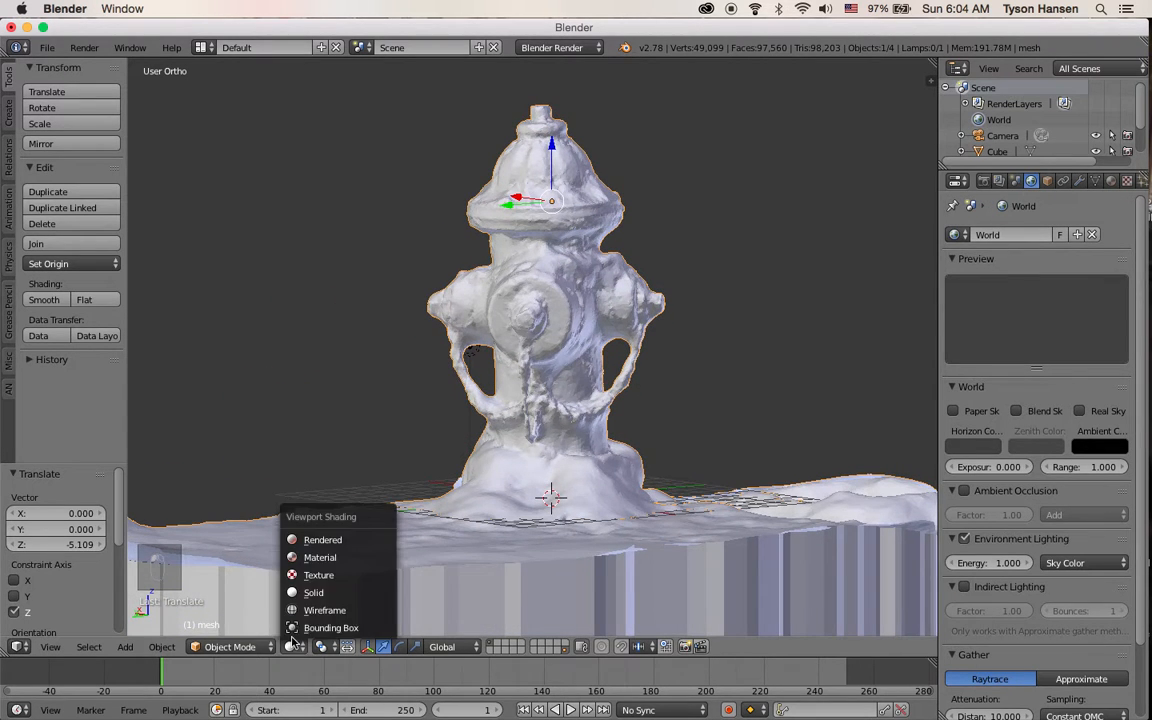
left_click(330, 575)
middle_click_drag(309, 393, 507, 226)
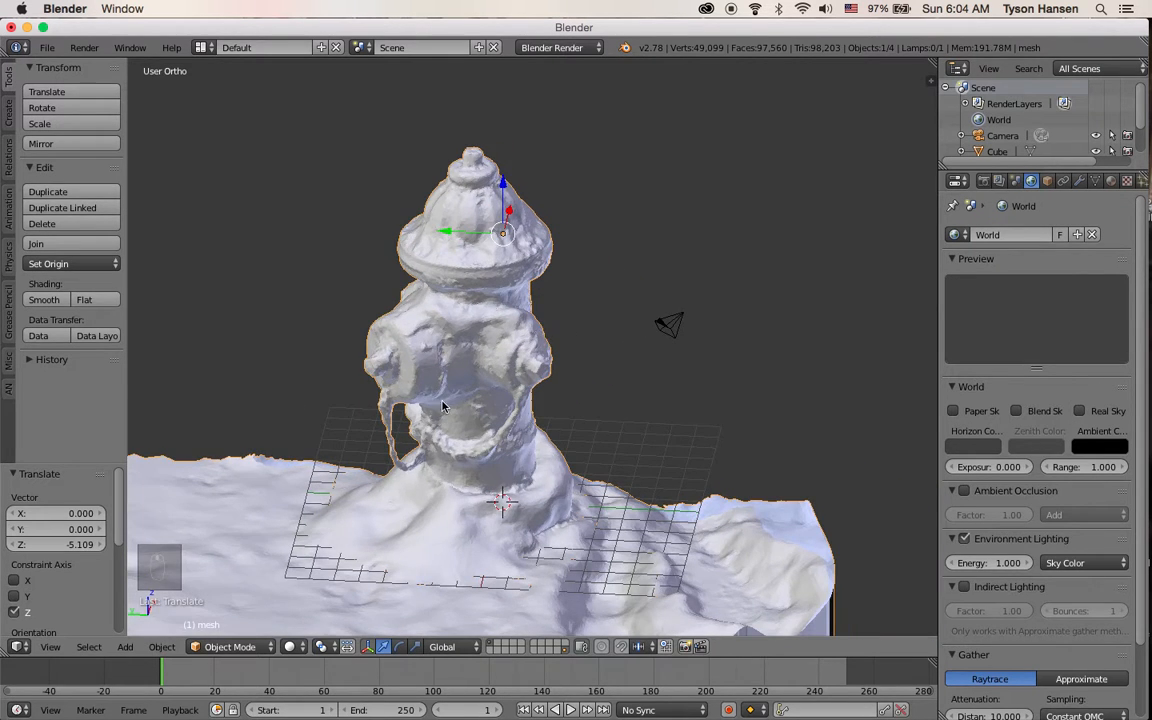
left_click(292, 647)
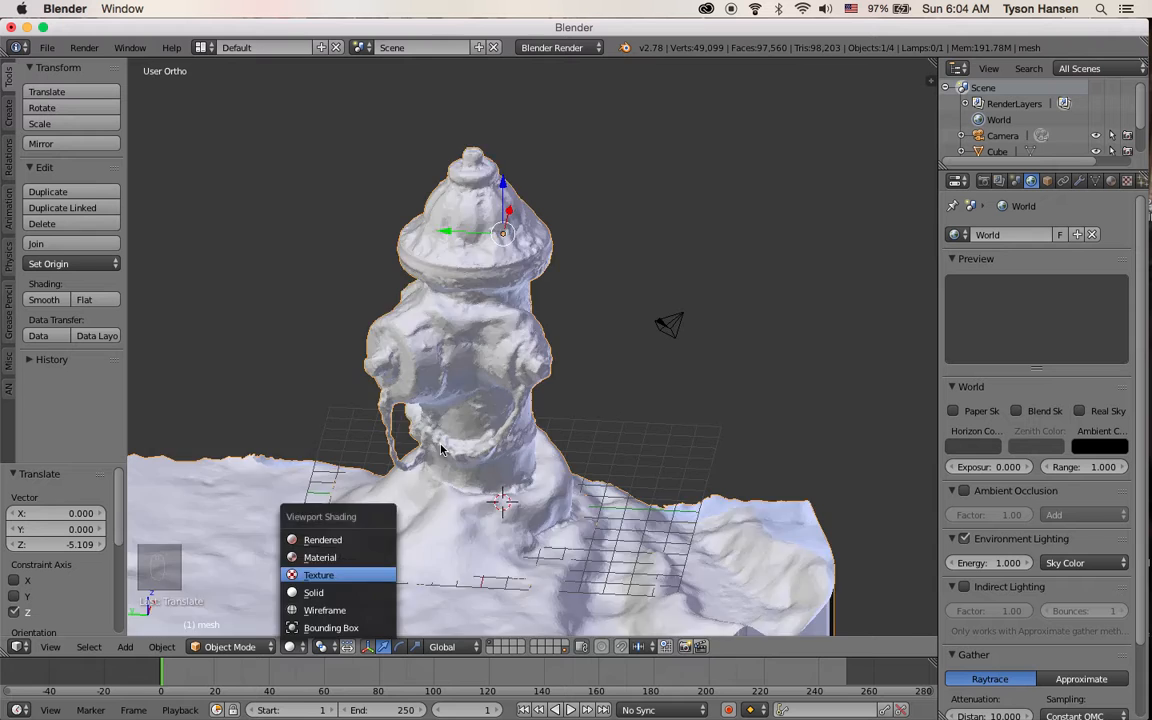
key("Return")
middle_click_drag(354, 359, 434, 378)
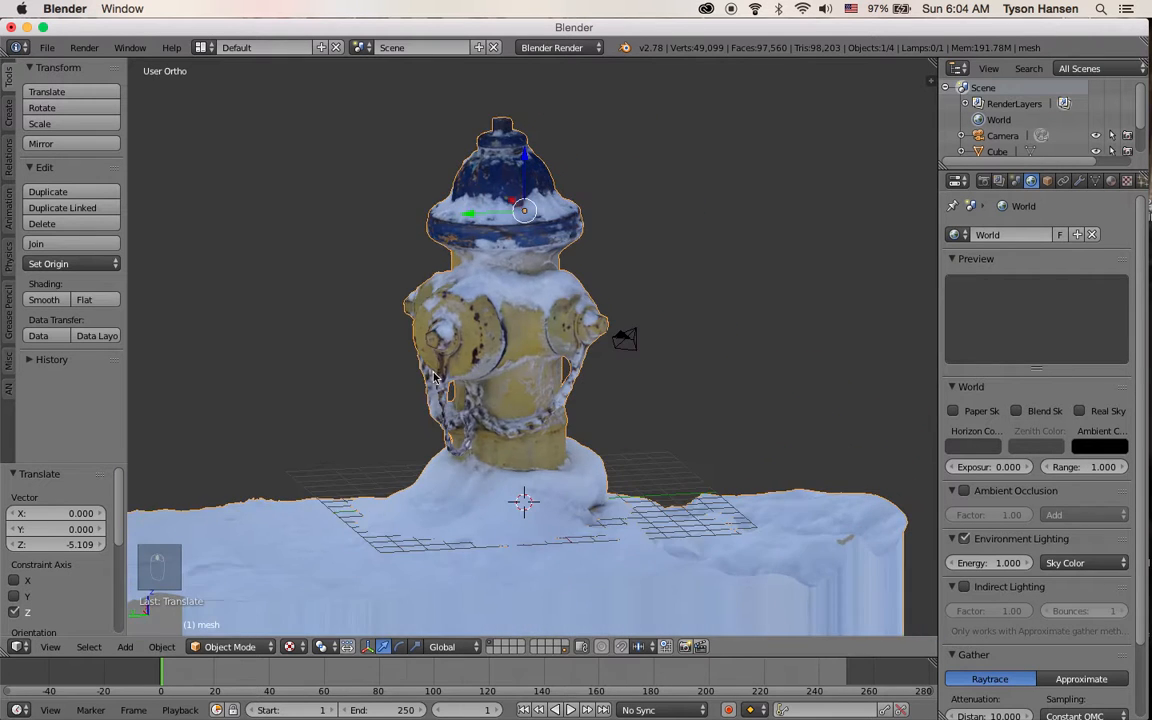
scroll(458, 395, "down", 2)
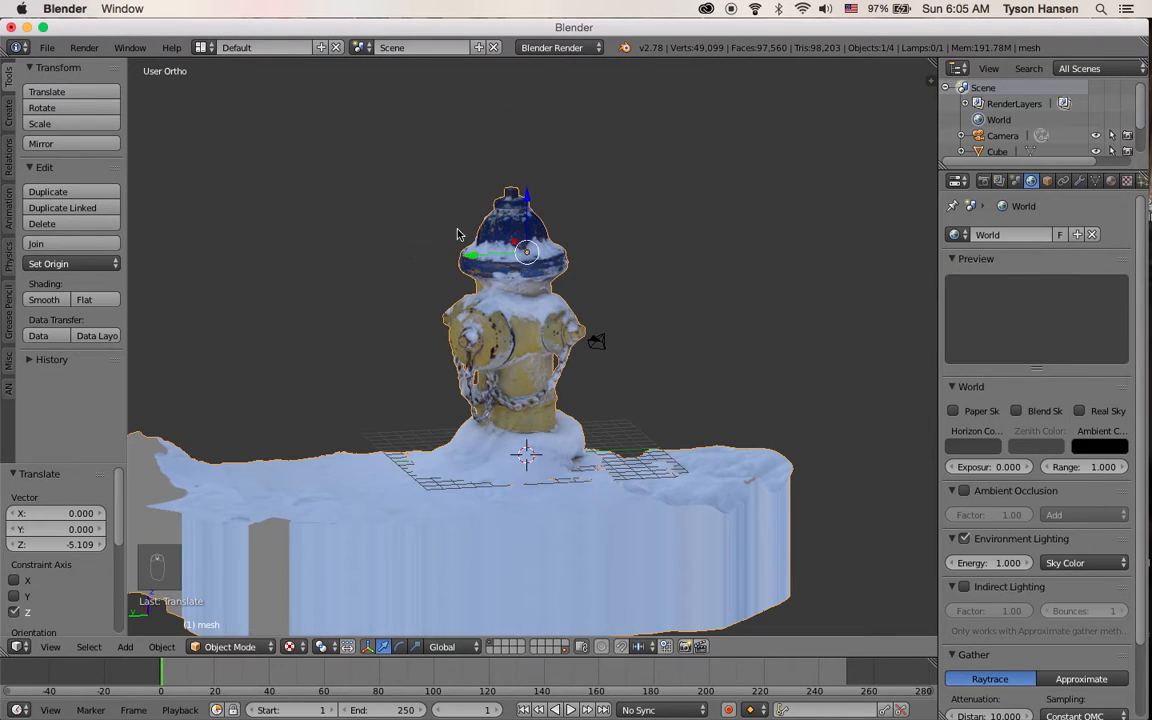
Open Finder and preview the source hydrant photos in the Recap3 folder one by one, then close the preview
mouse_move(1146, 478)
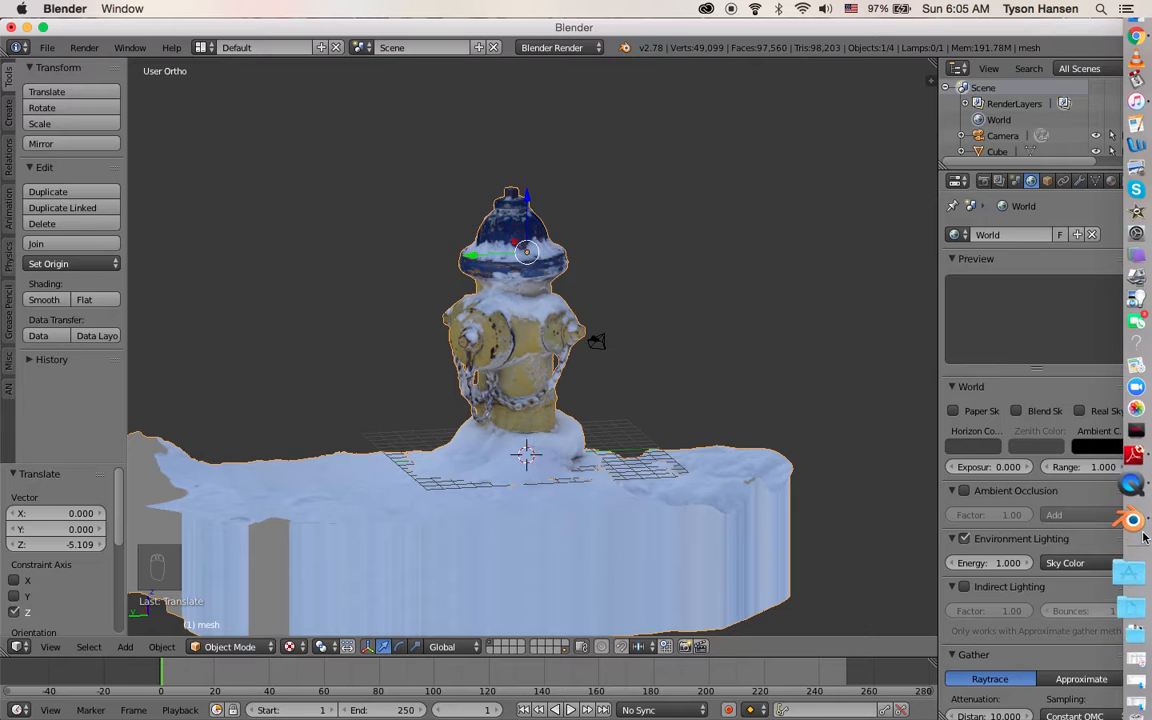
left_click(1140, 47)
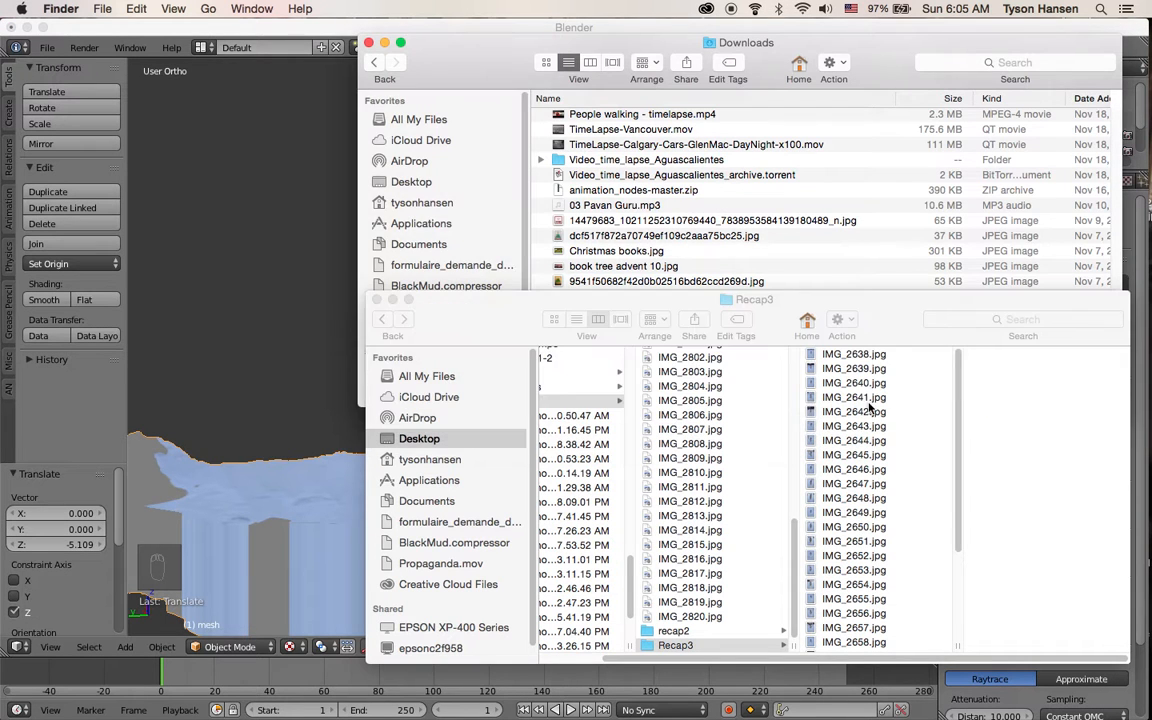
left_click(860, 355)
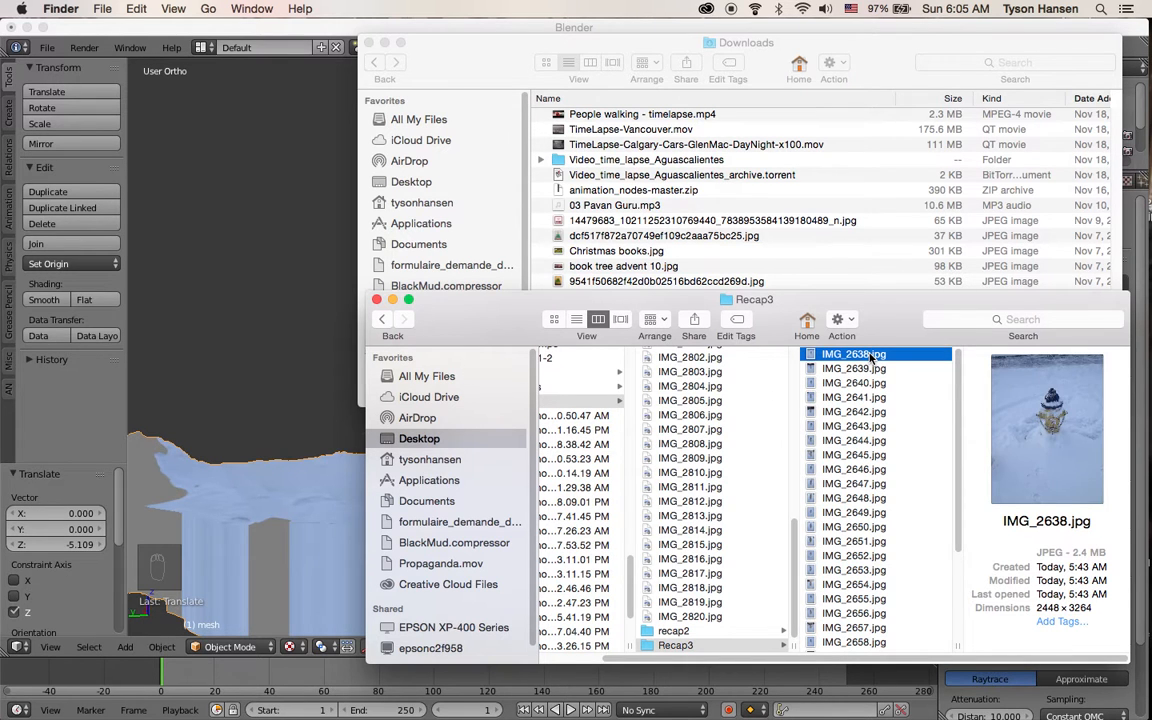
key("space")
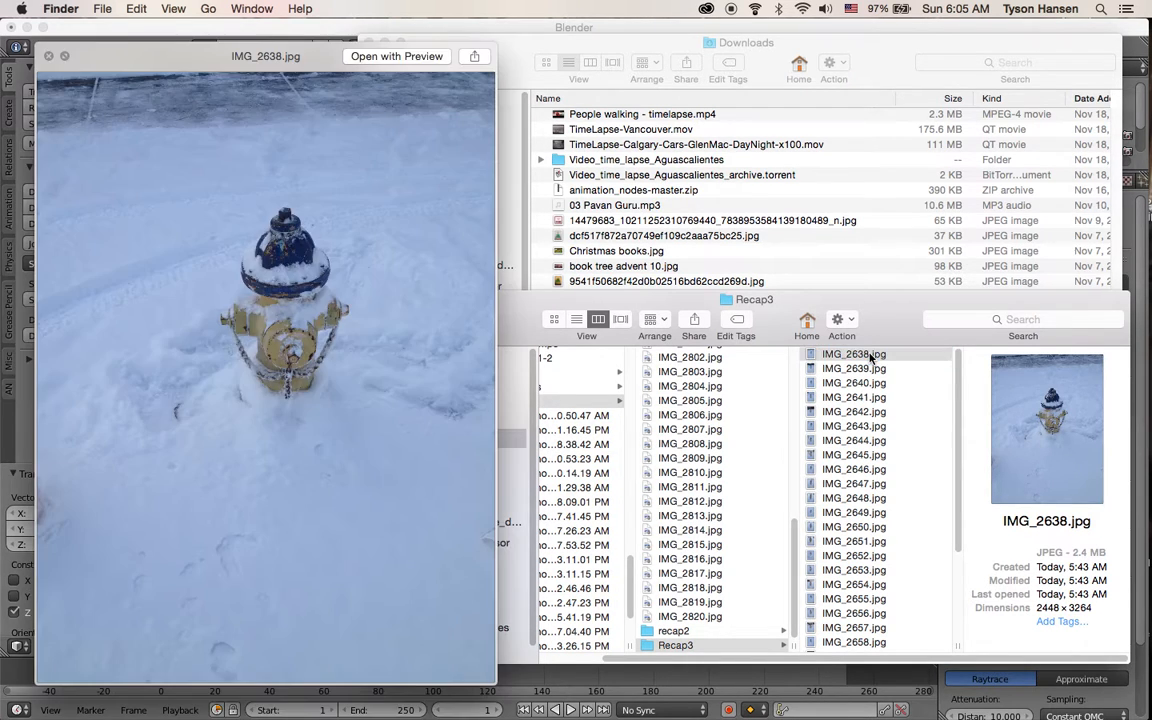
key("Down")
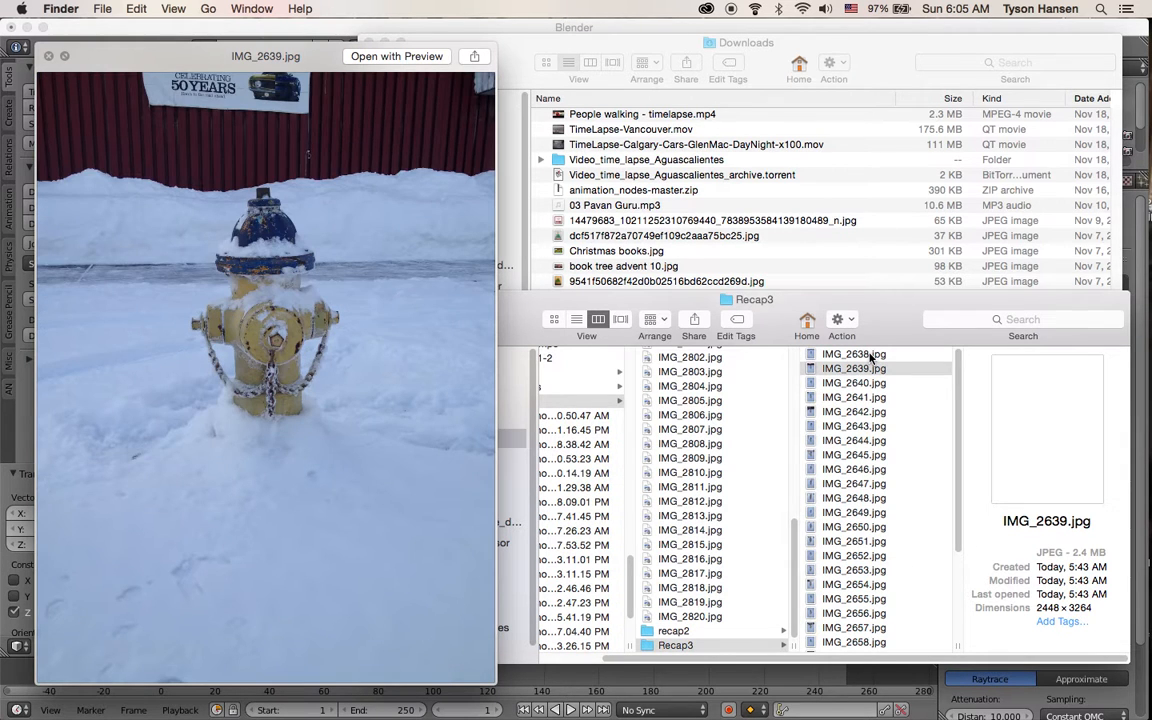
key("Down")
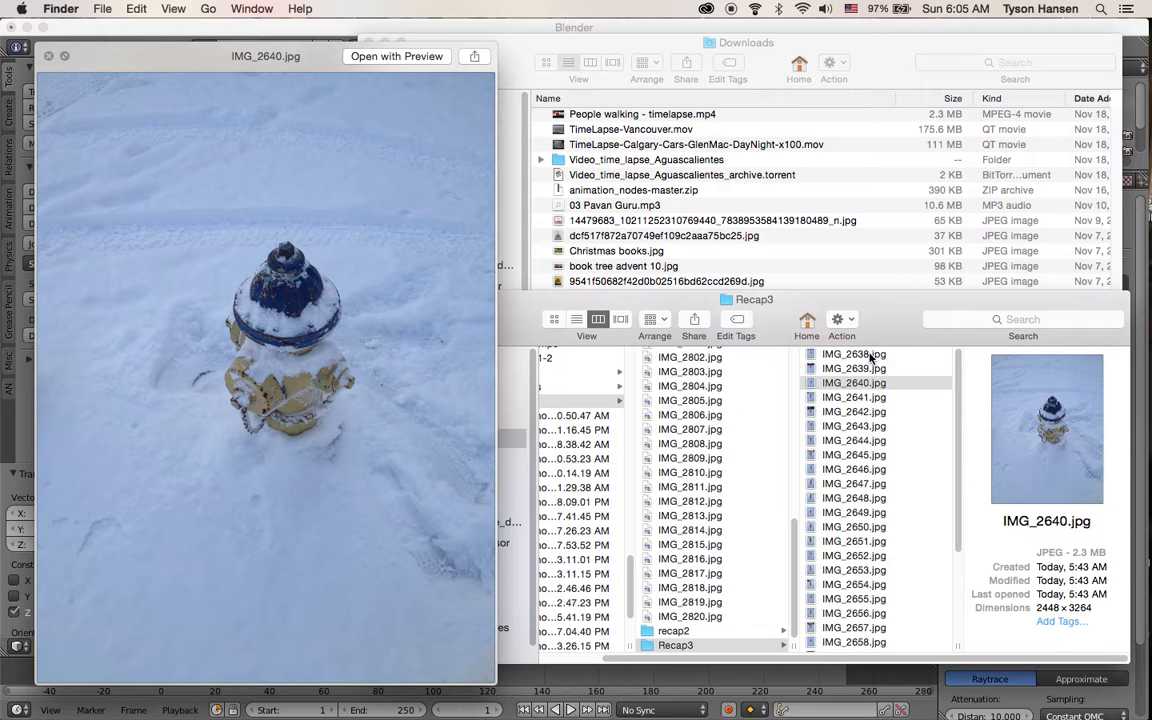
key("Down")
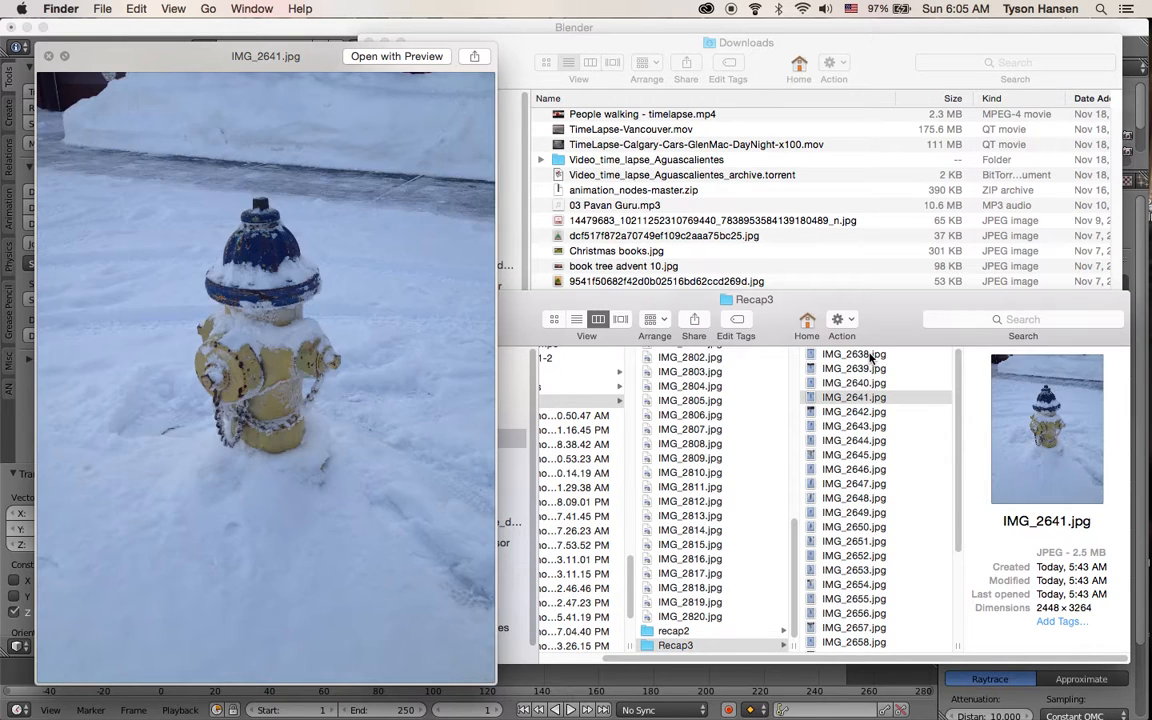
key("Down")
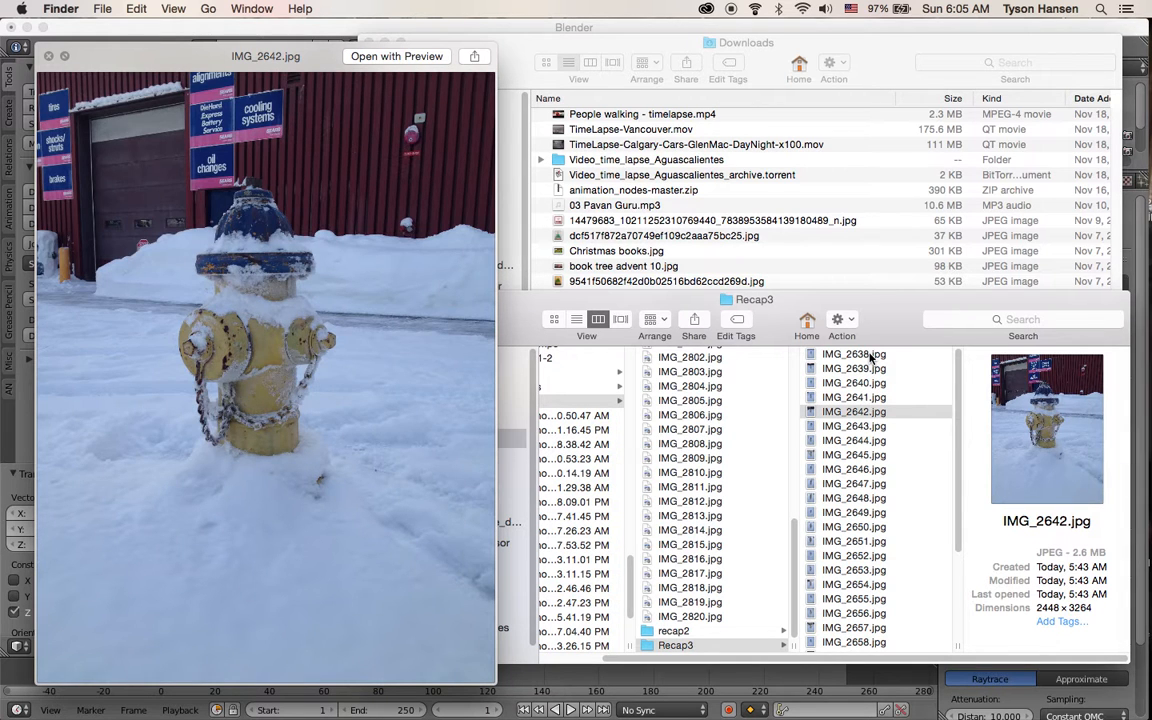
key("Down")
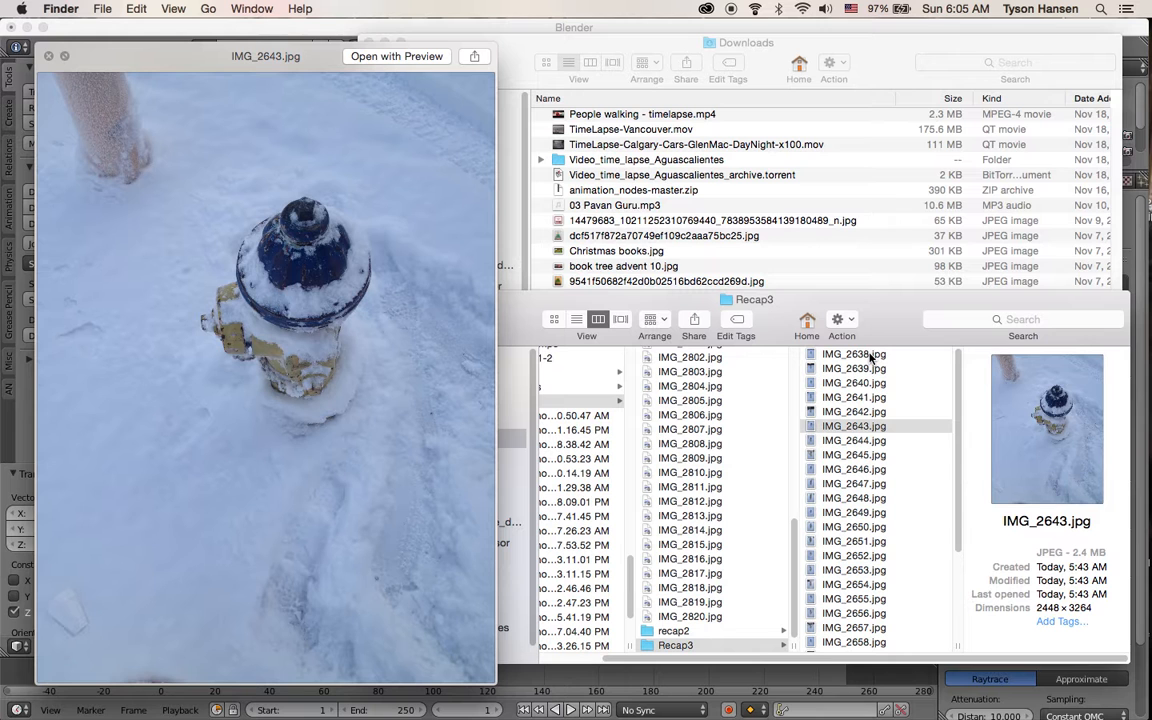
key("Down")
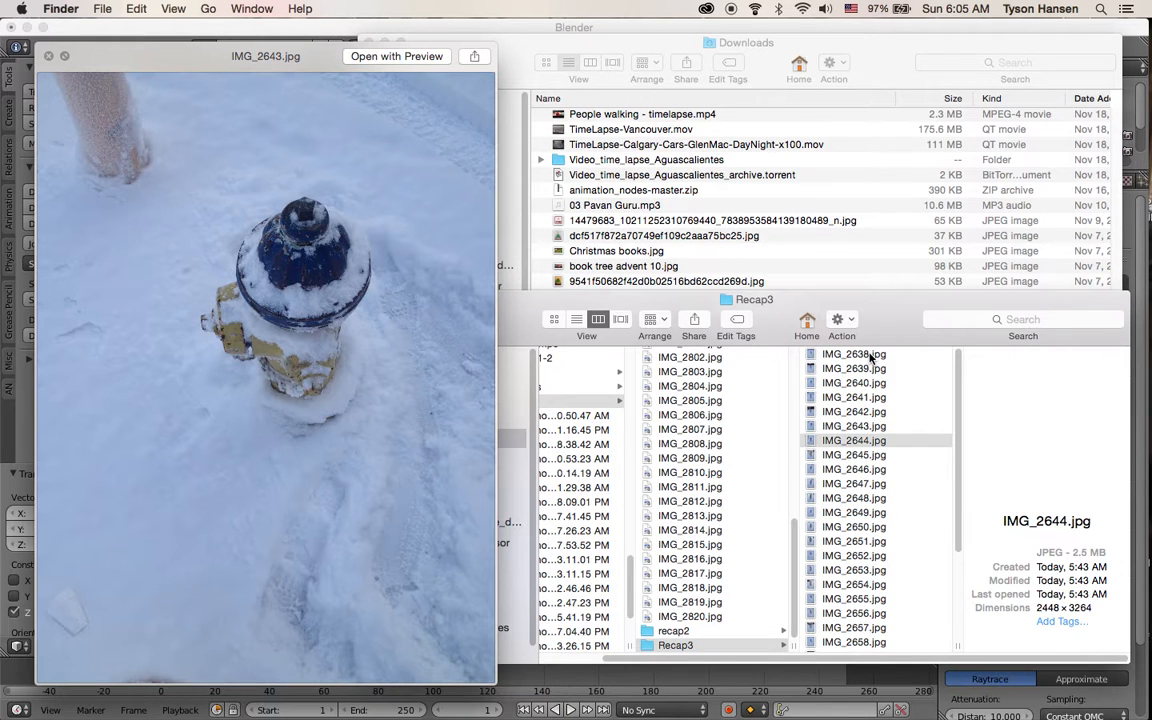
key("Down")
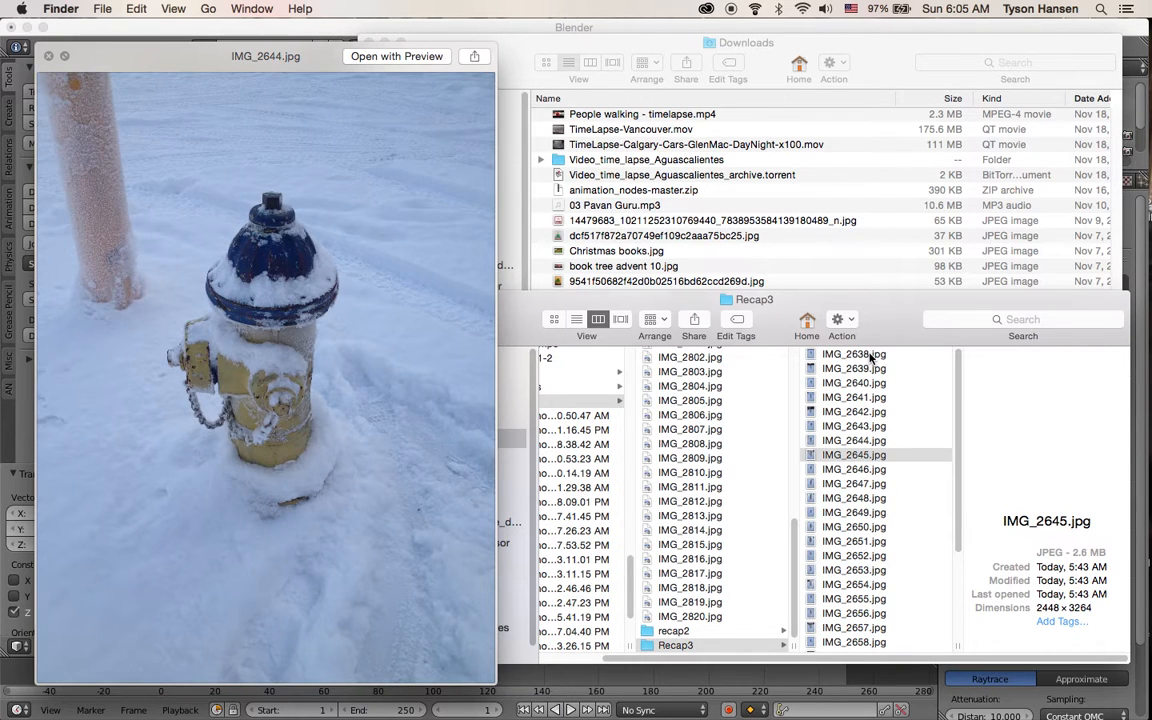
key("Down")
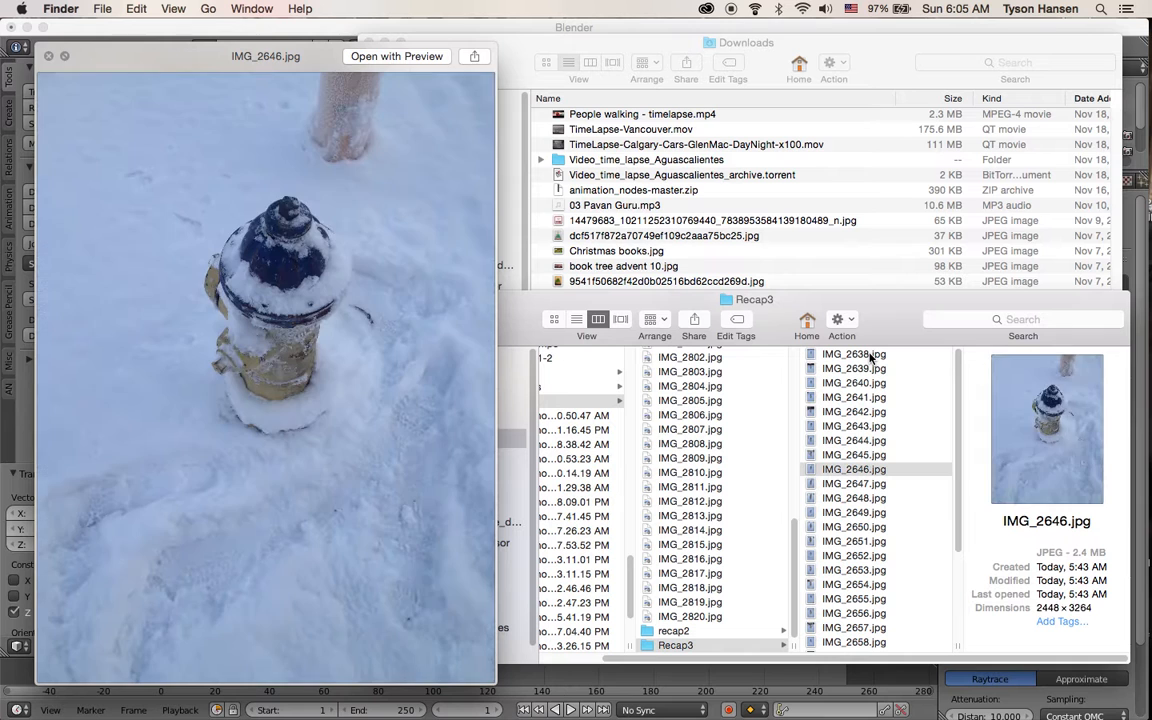
key("Down")
key("Down")
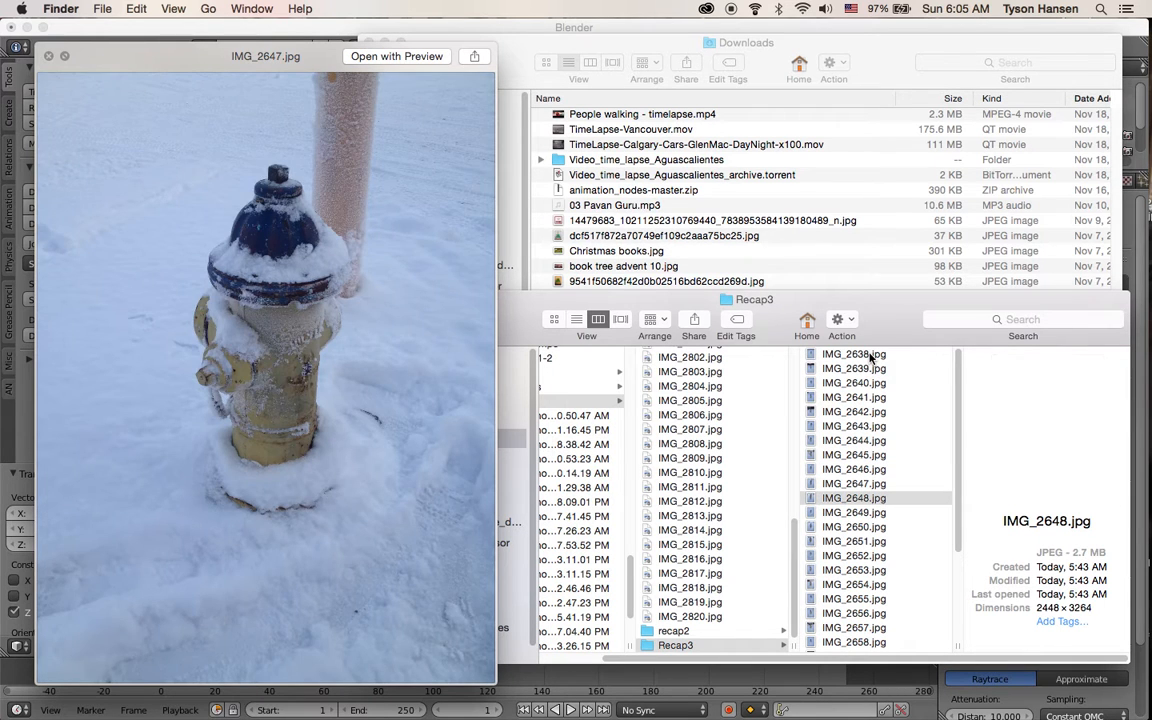
key("Down")
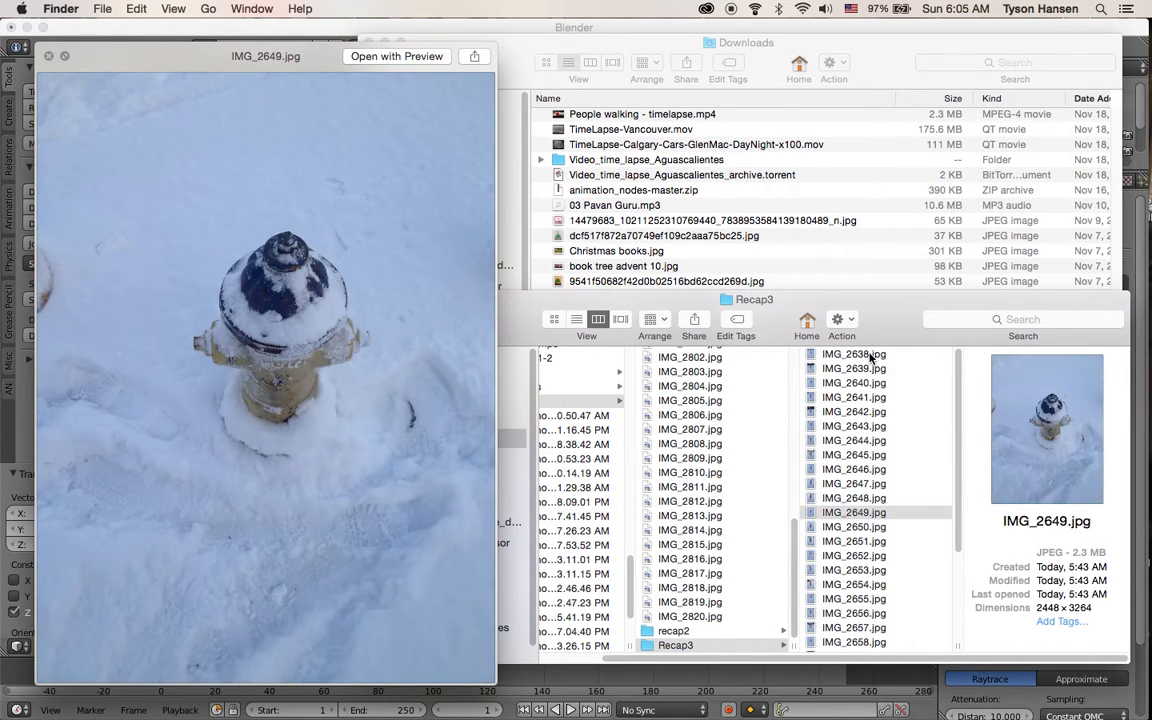
key("Down")
key("Down")
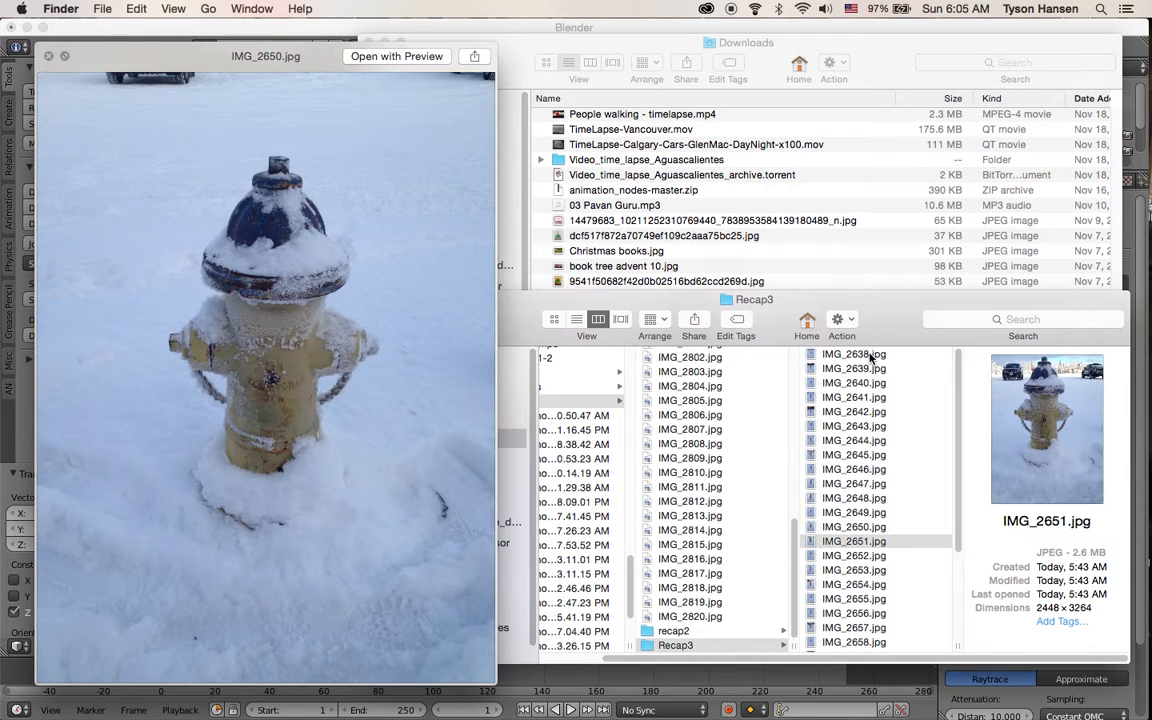
scroll(833, 535, "down", 3)
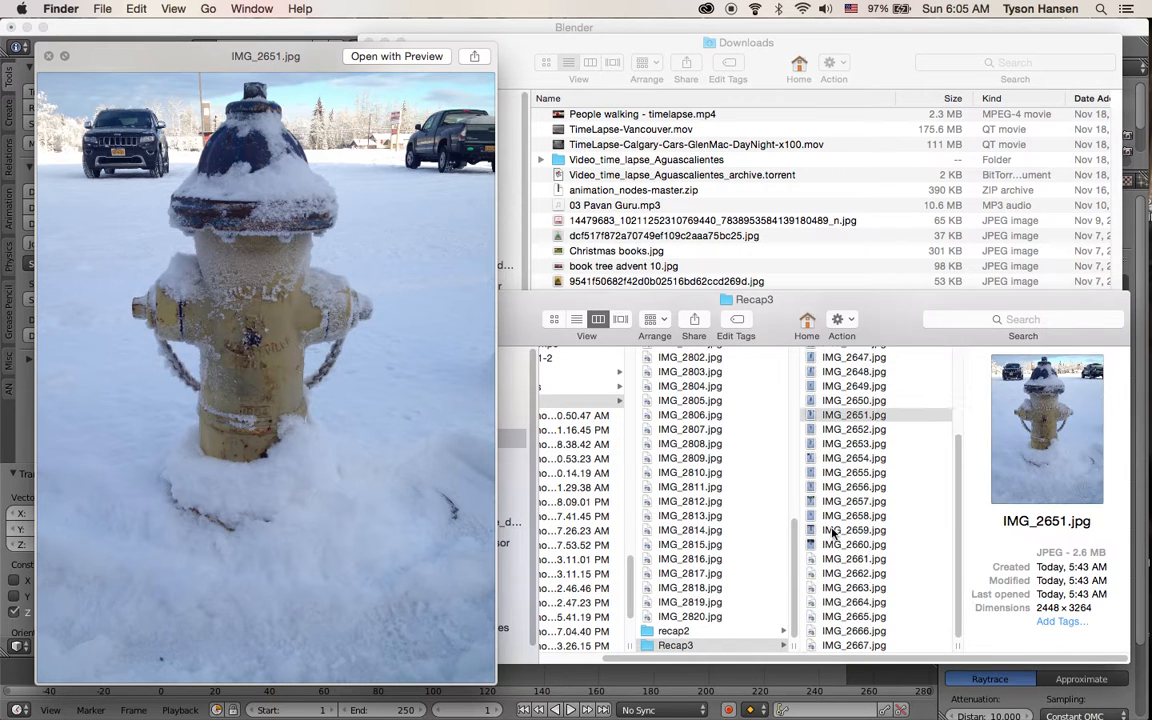
left_click(845, 631)
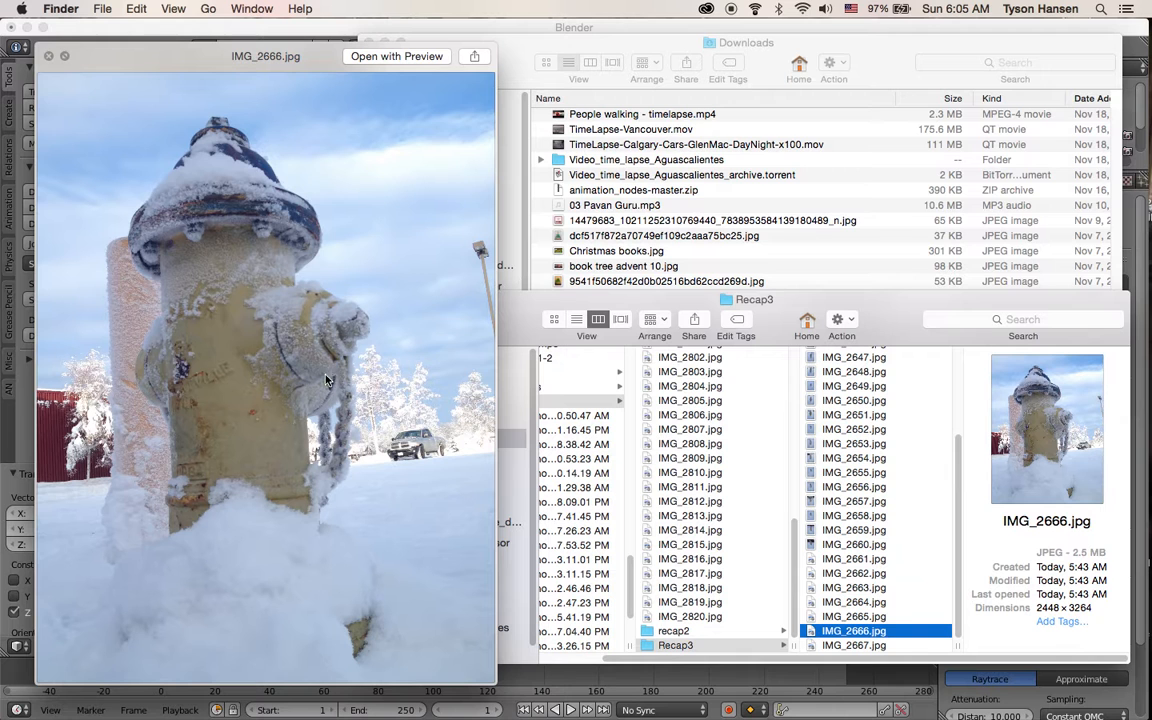
left_click(853, 573)
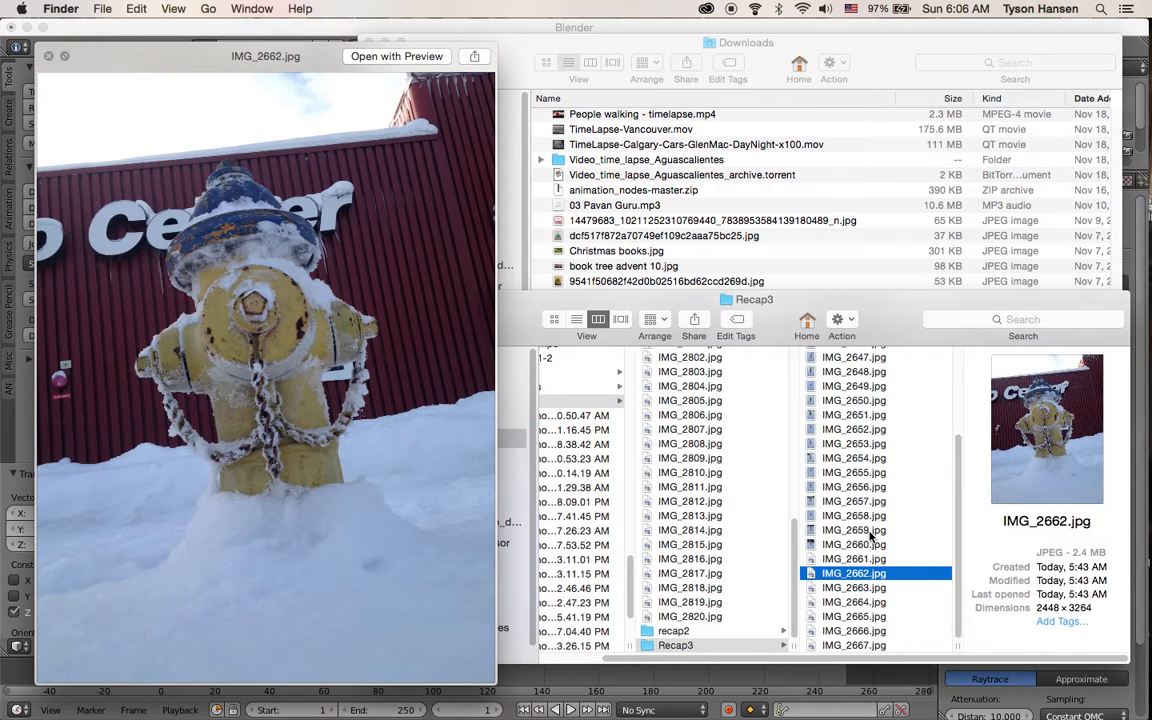
left_click(870, 531)
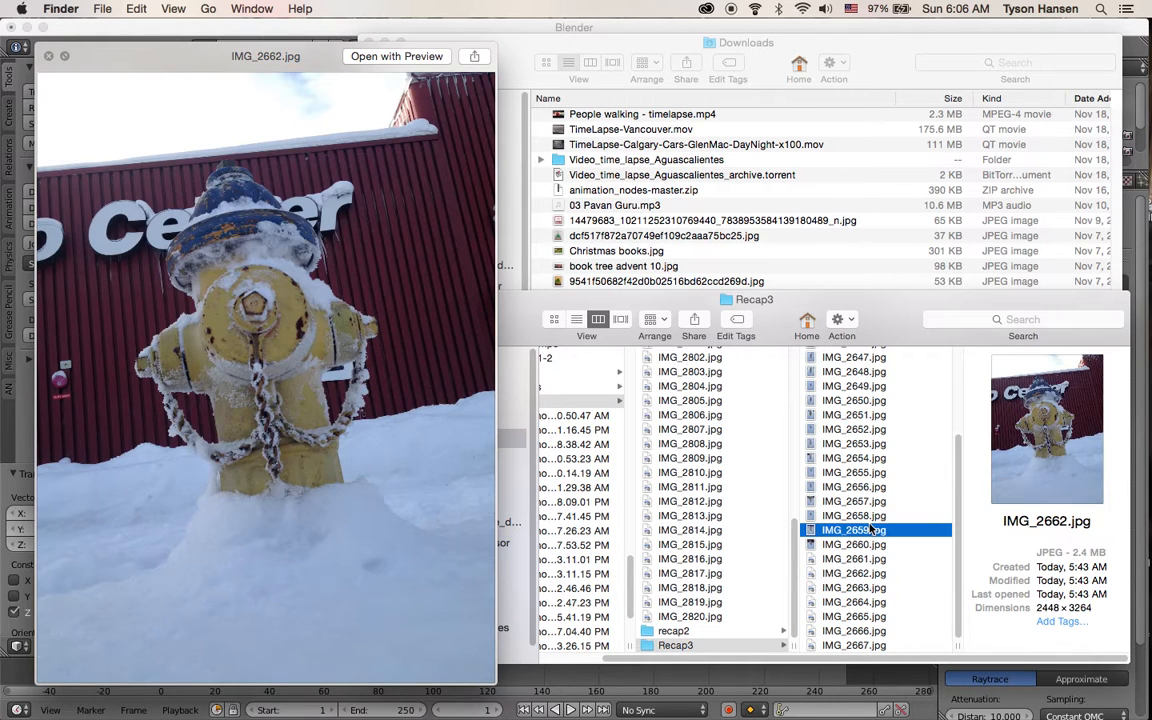
left_click(866, 489)
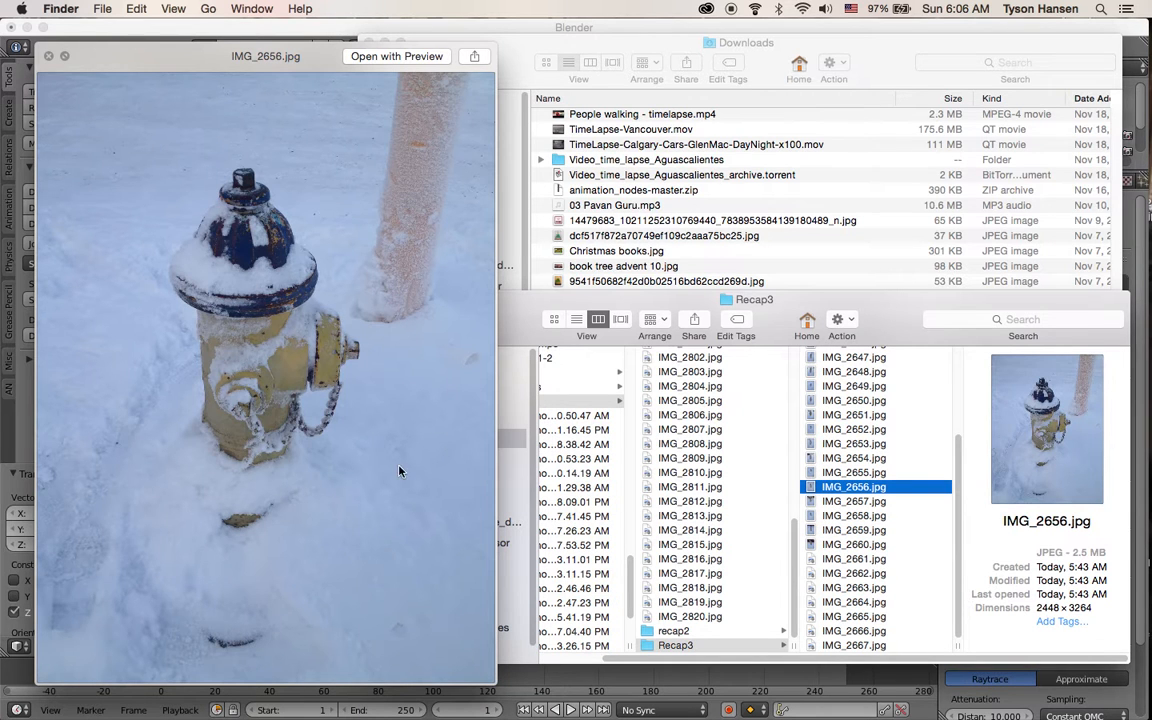
left_click(845, 545)
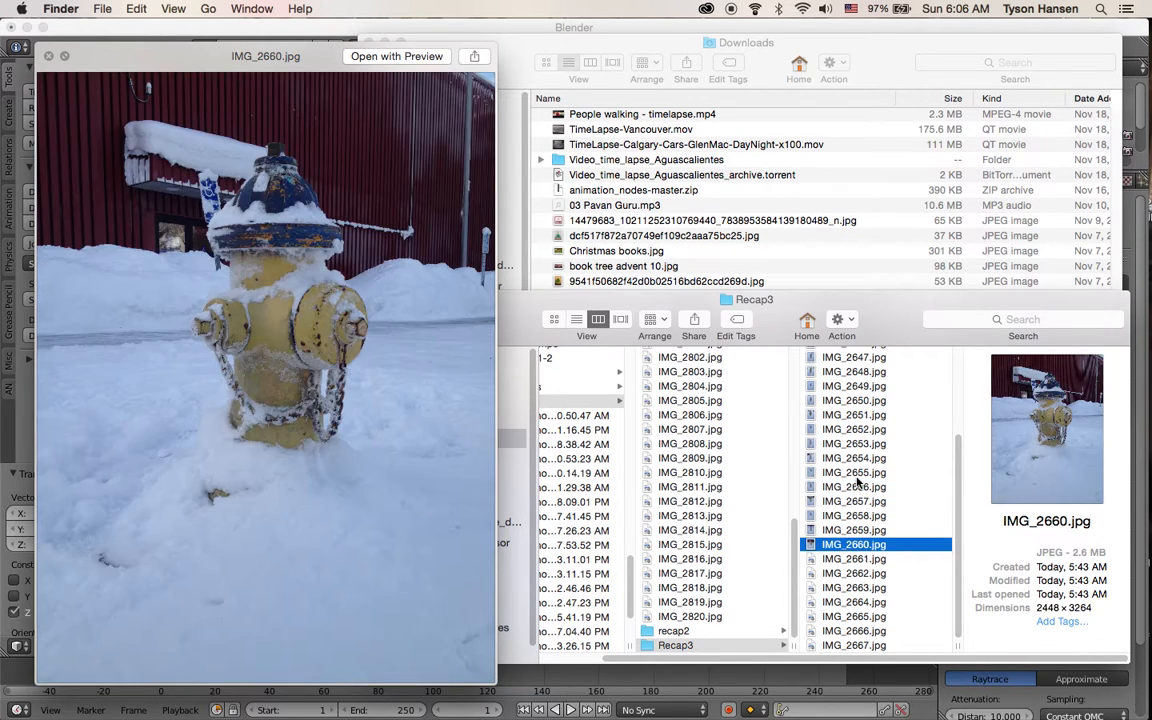
left_click(854, 460)
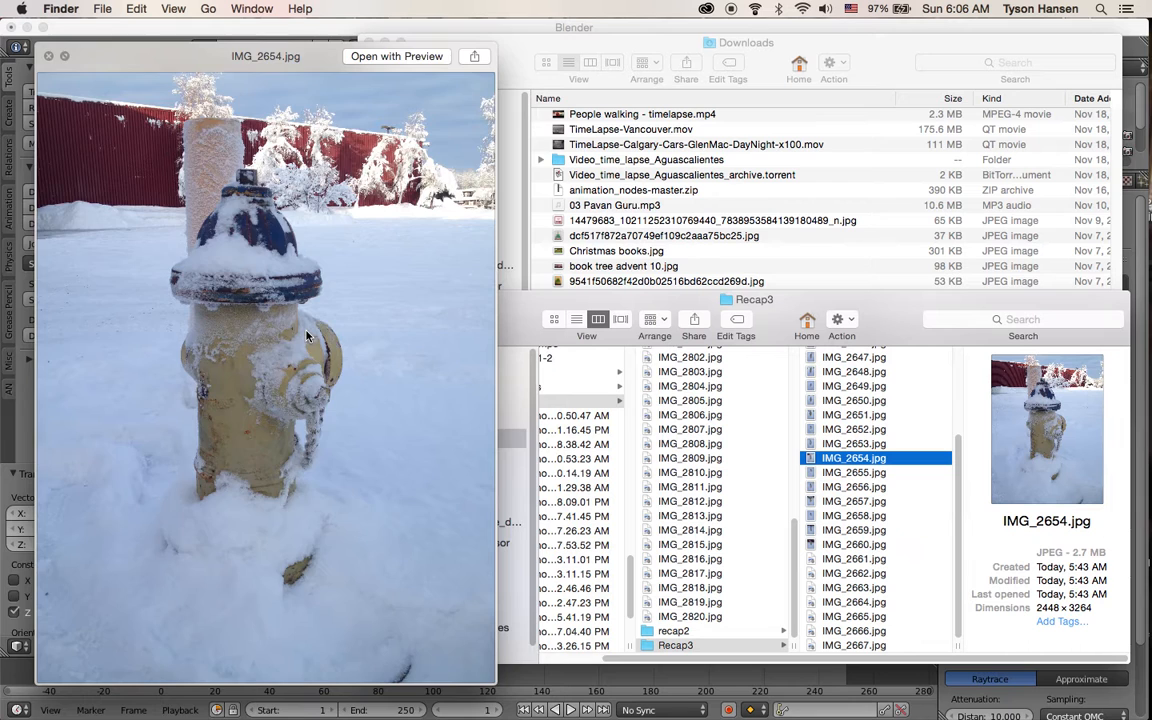
key("space")
Switch to Chrome and go to recap360.autodesk.com in the Autodesk sign-in tab
mouse_move(1148, 416)
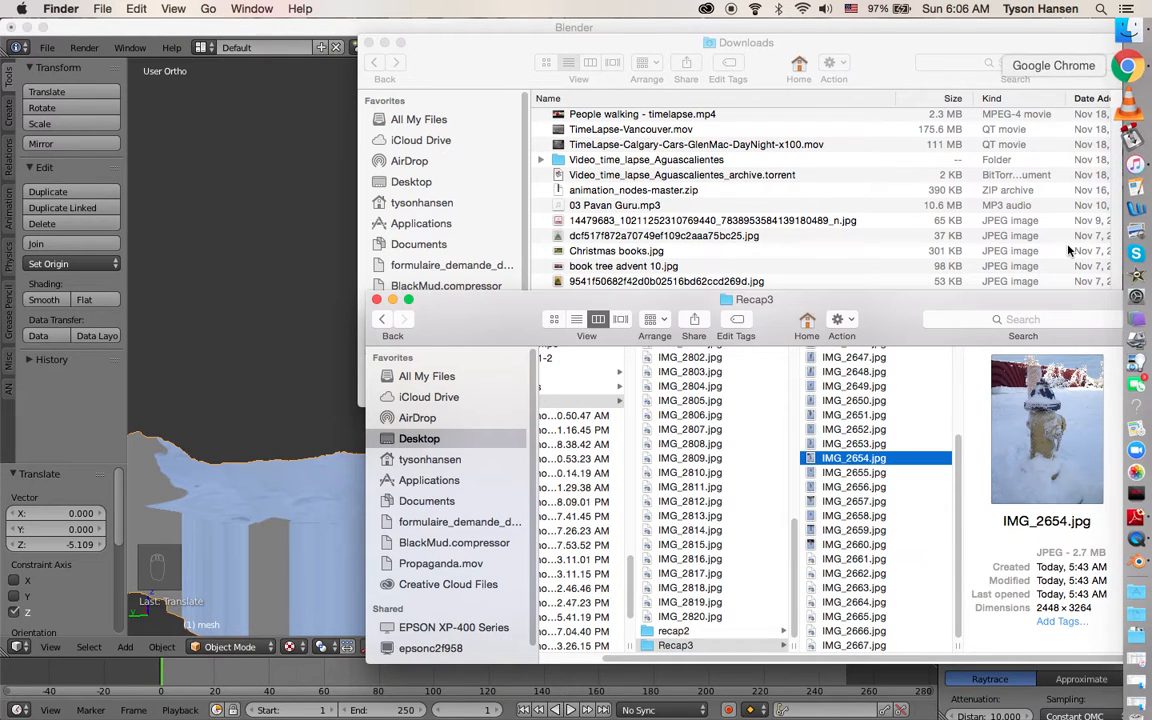
left_click_drag(886, 311, 918, 319)
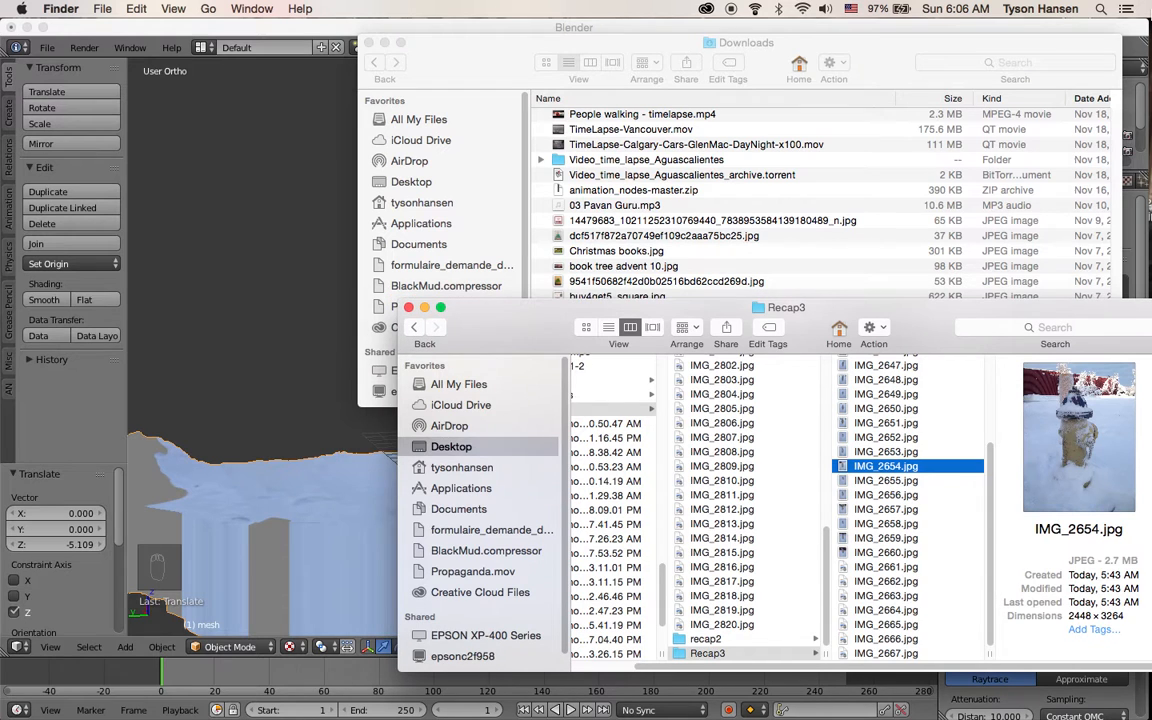
left_click(1135, 66)
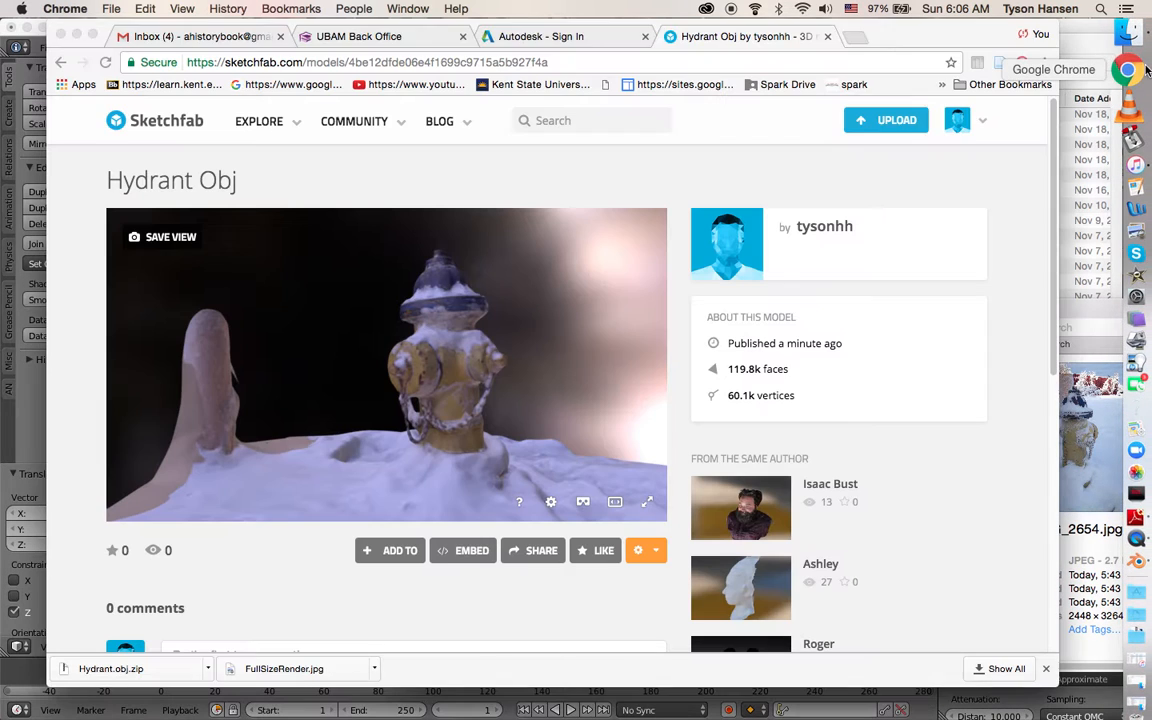
left_click(560, 37)
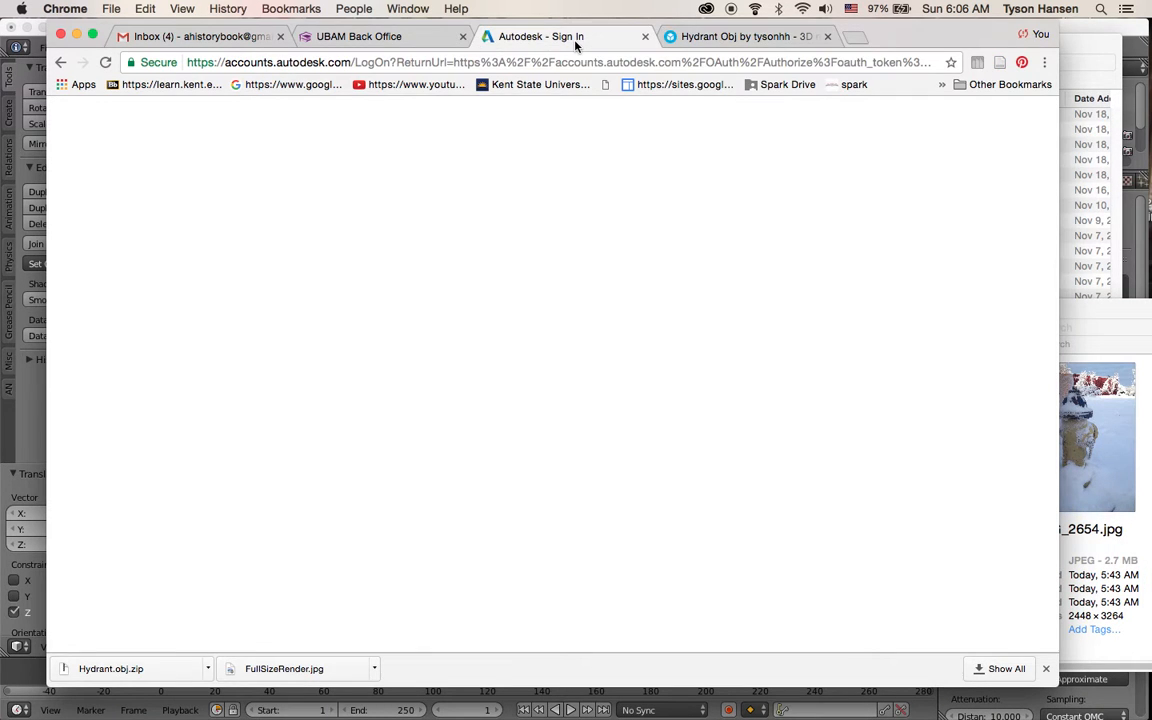
left_click_drag(645, 27, 618, 21)
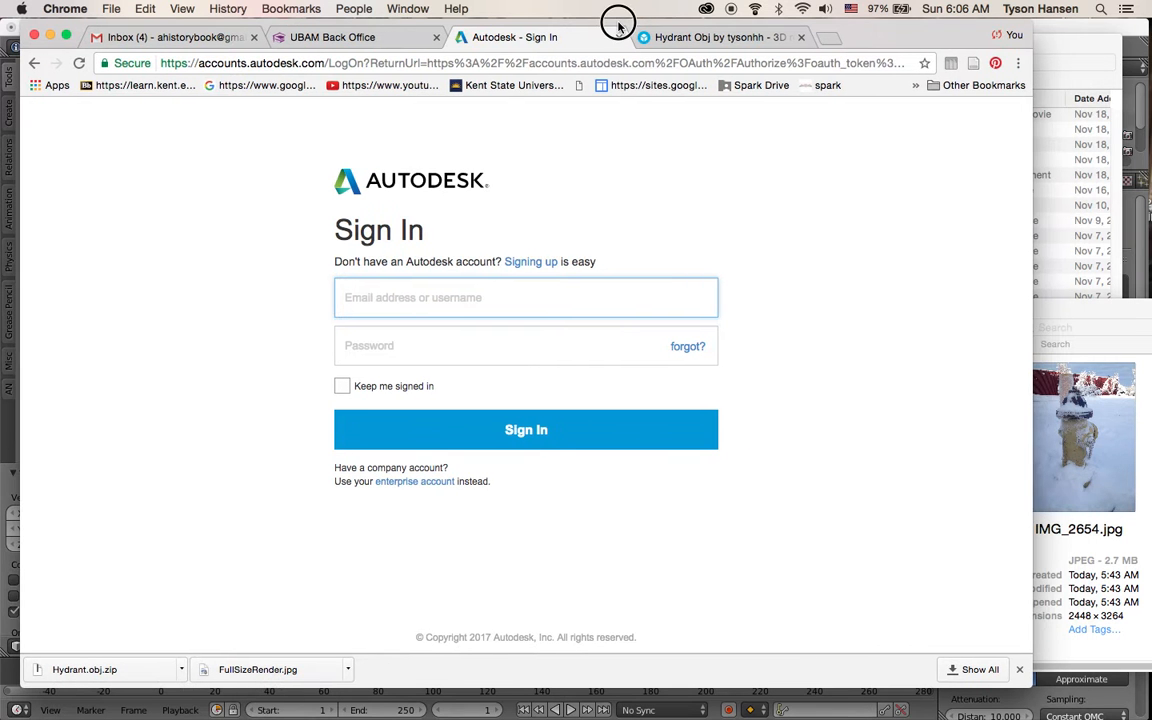
left_click(398, 62)
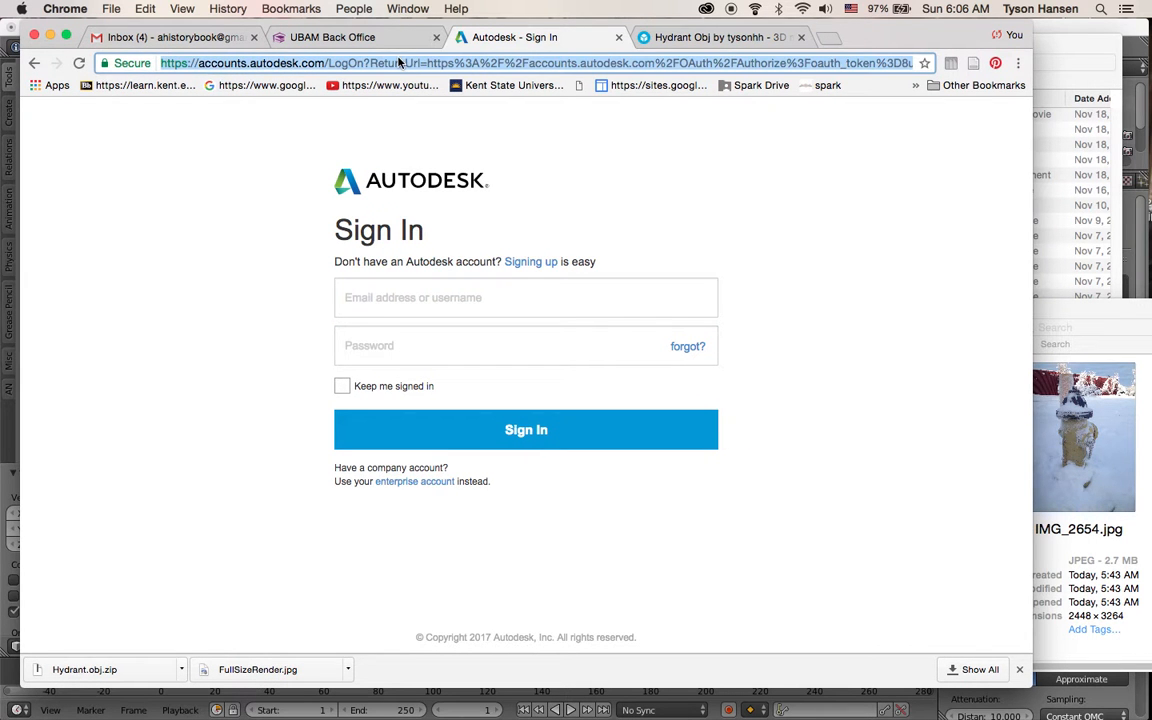
type("rec")
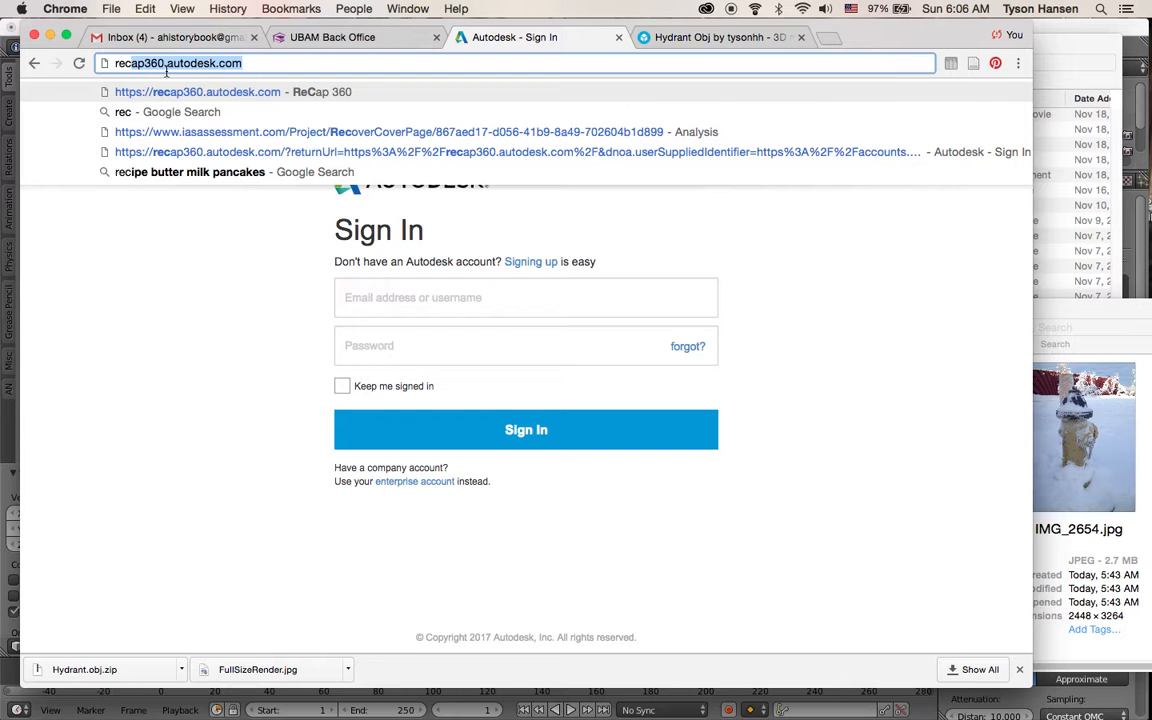
left_click(253, 65)
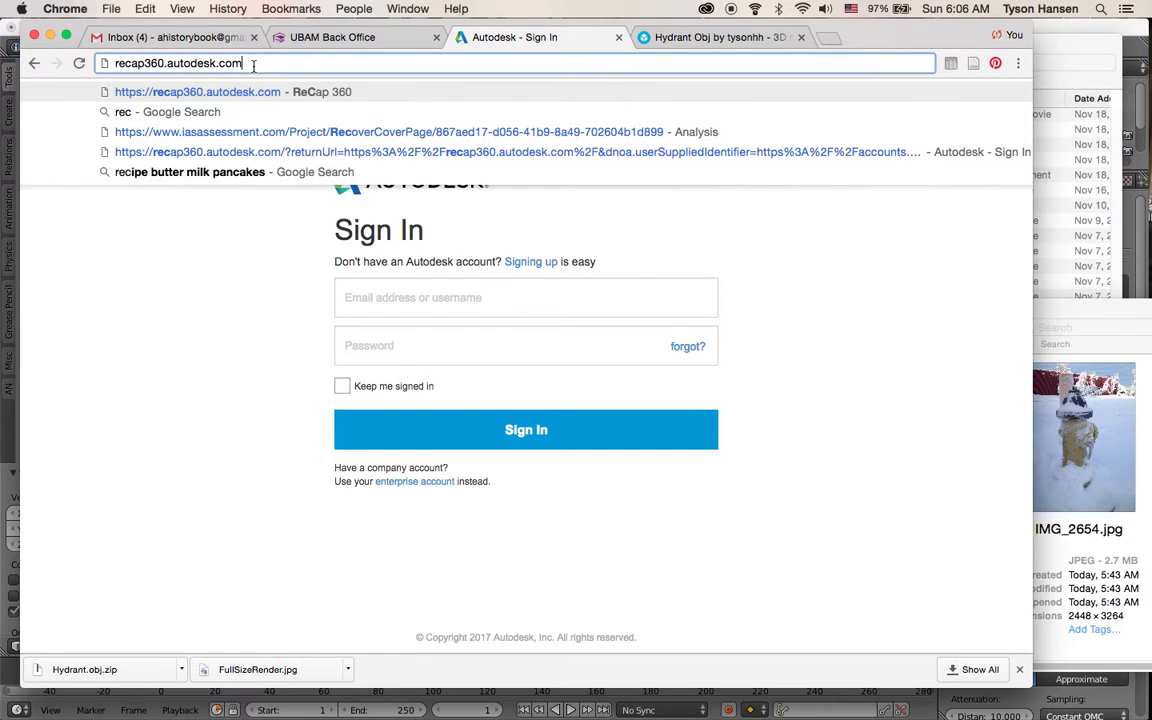
key("Return")
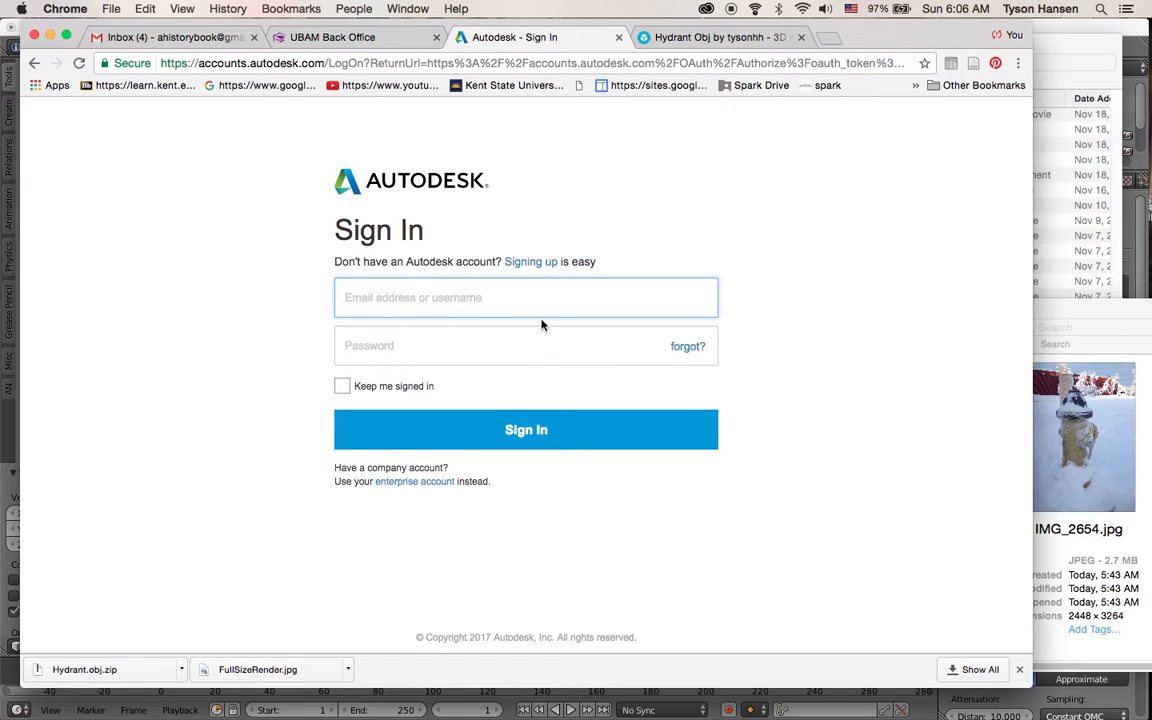
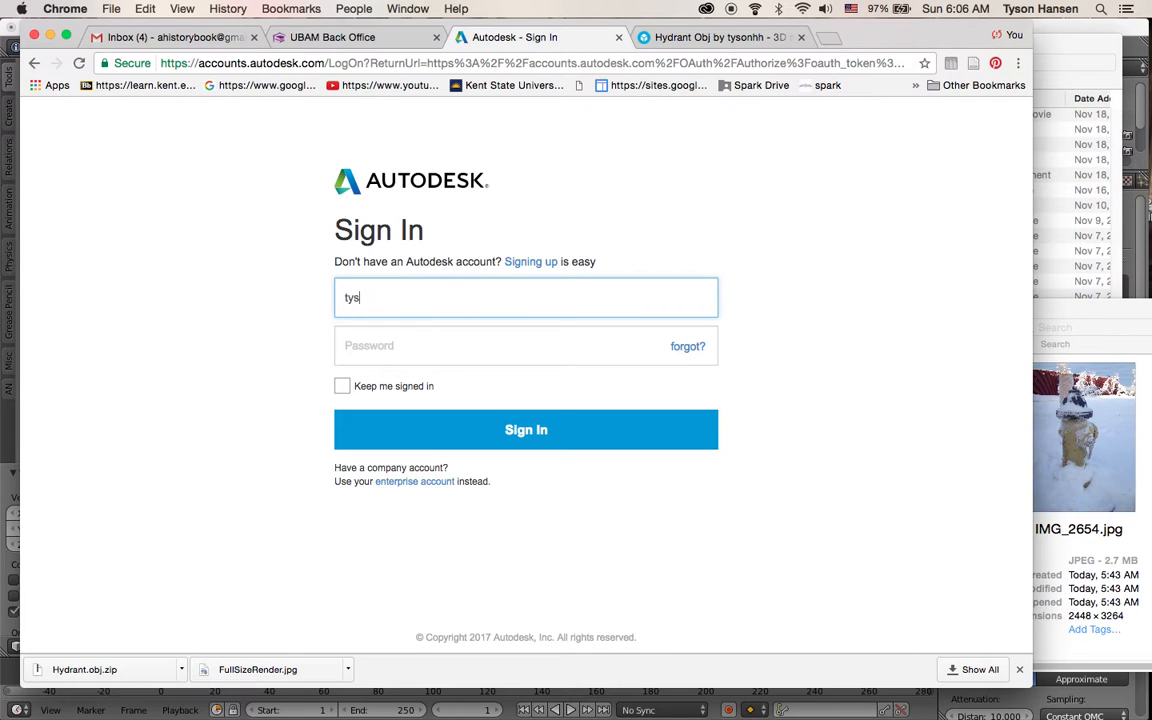
Sign in to Autodesk with the account e-mail address and password
key("Tab")
type("••••••••")
key("Return")
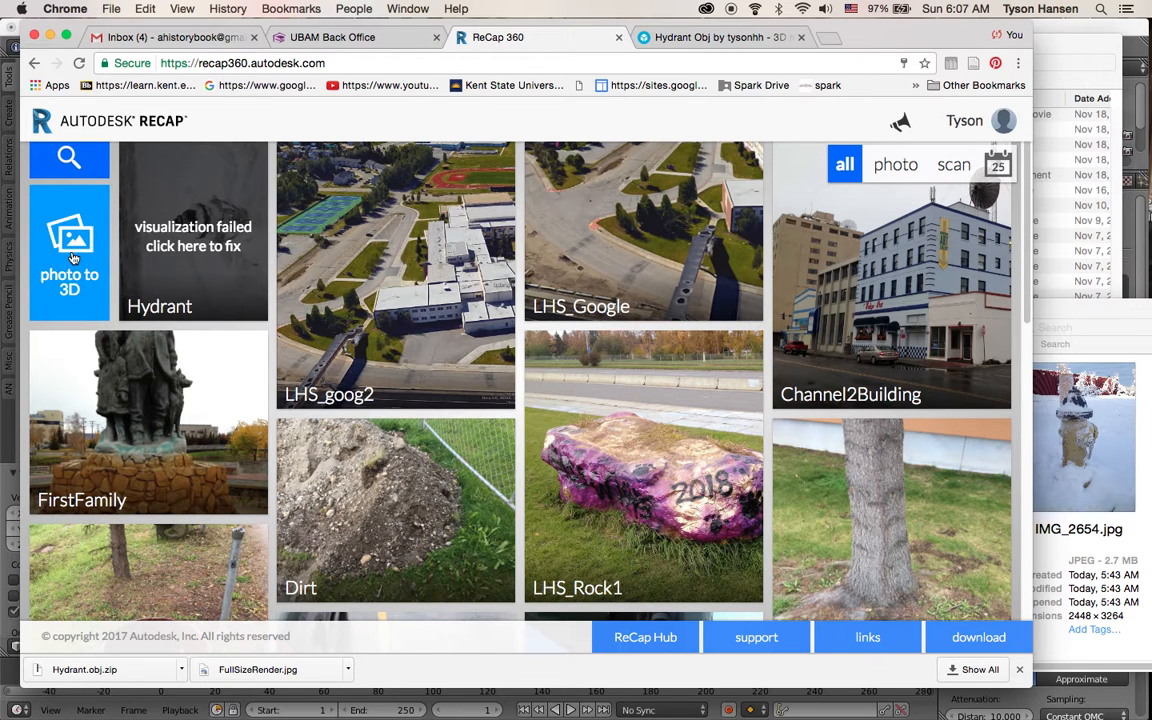
Start a new photo-to-3D project and add all the hydrant photos from the Recap3 folder
left_click(72, 257)
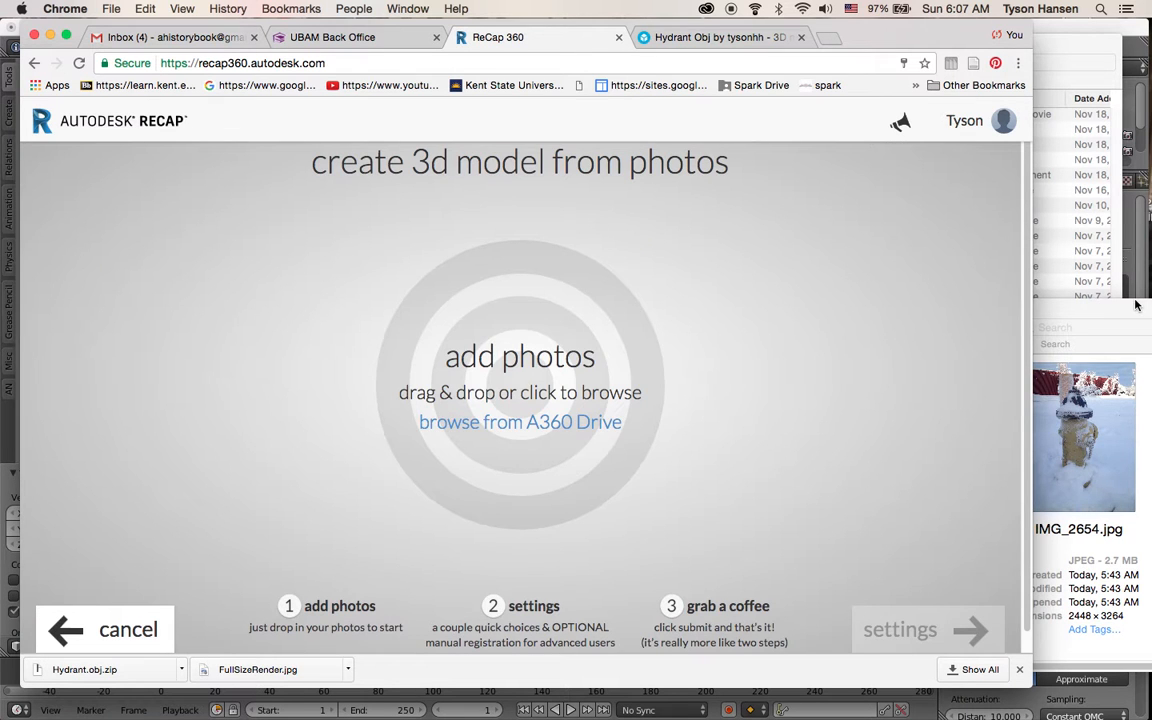
left_click(520, 380)
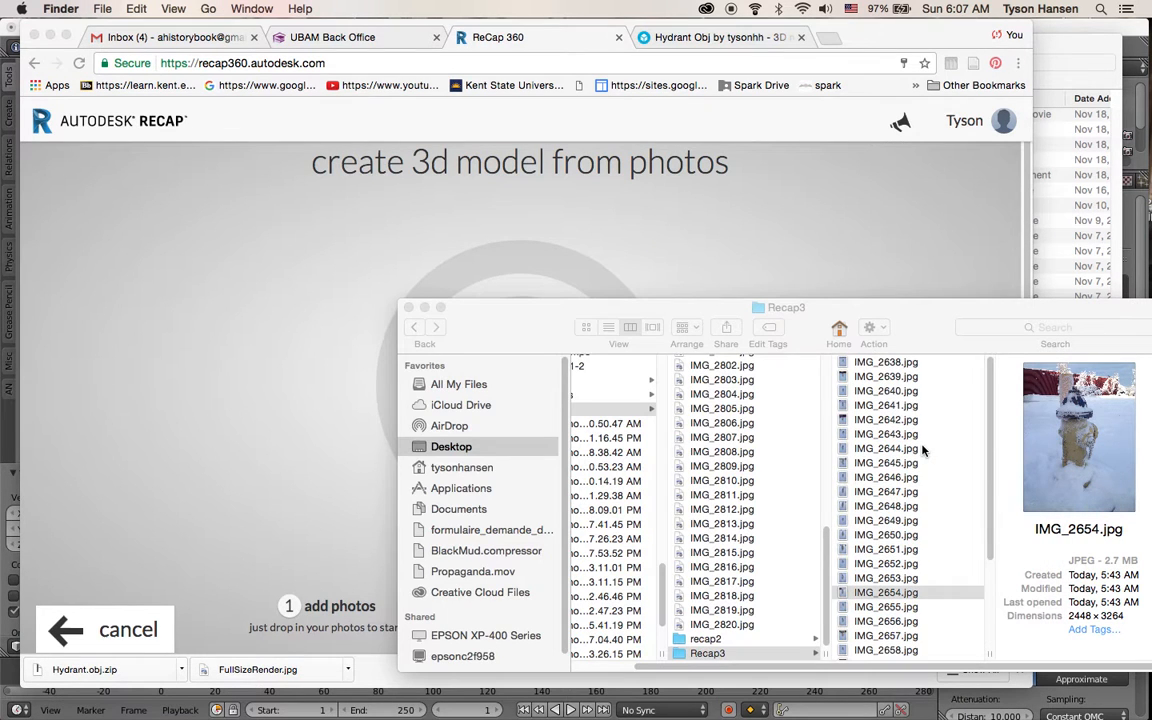
left_click(943, 371)
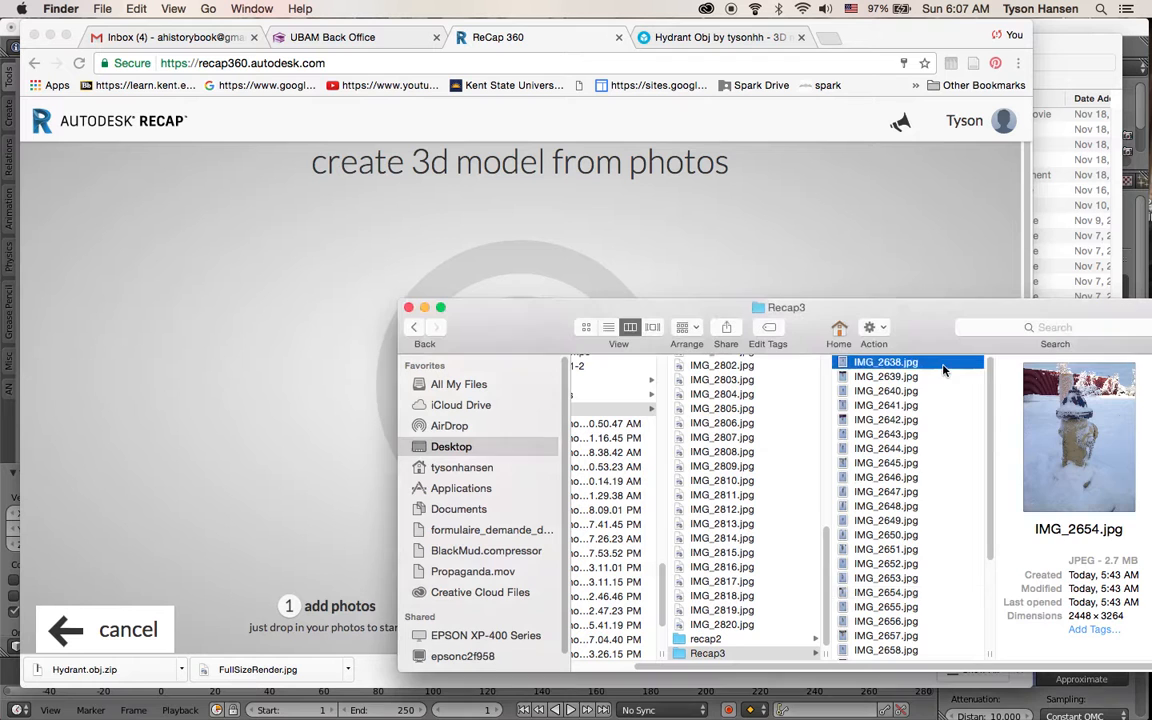
key("super+a")
left_click_drag(826, 344, 606, 278)
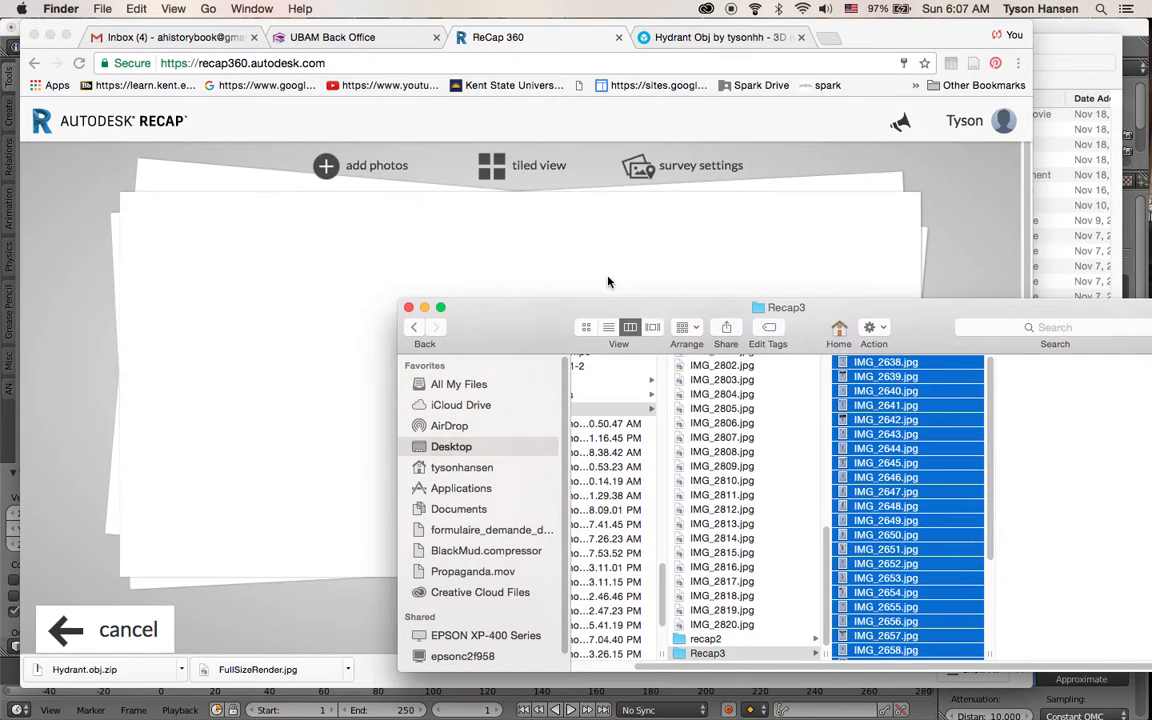
left_click(77, 355)
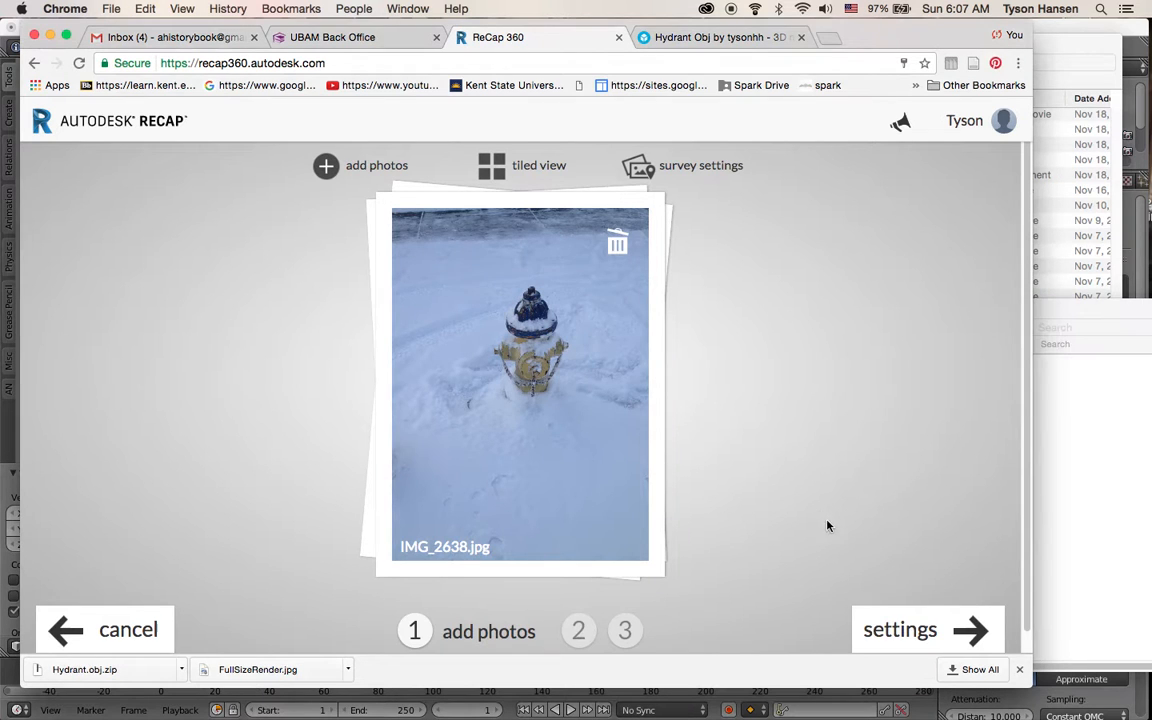
Continue to the project settings and name the new project hydrant2
left_click(910, 628)
left_click(440, 195)
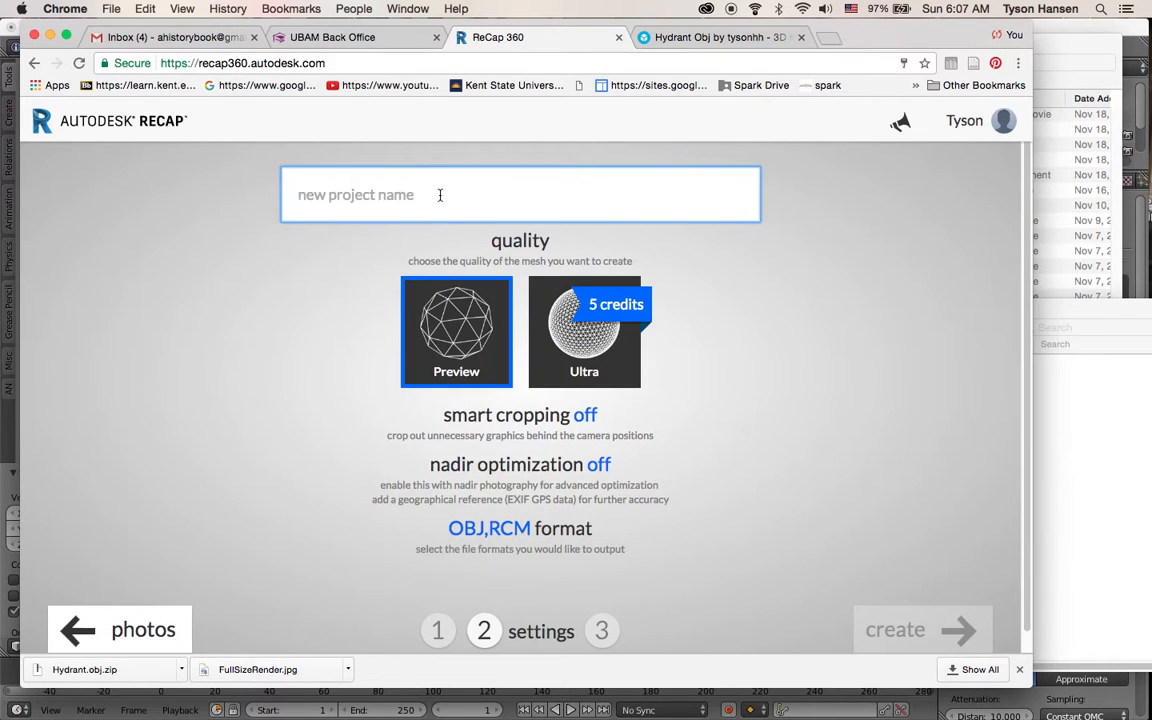
type("hydrant2")
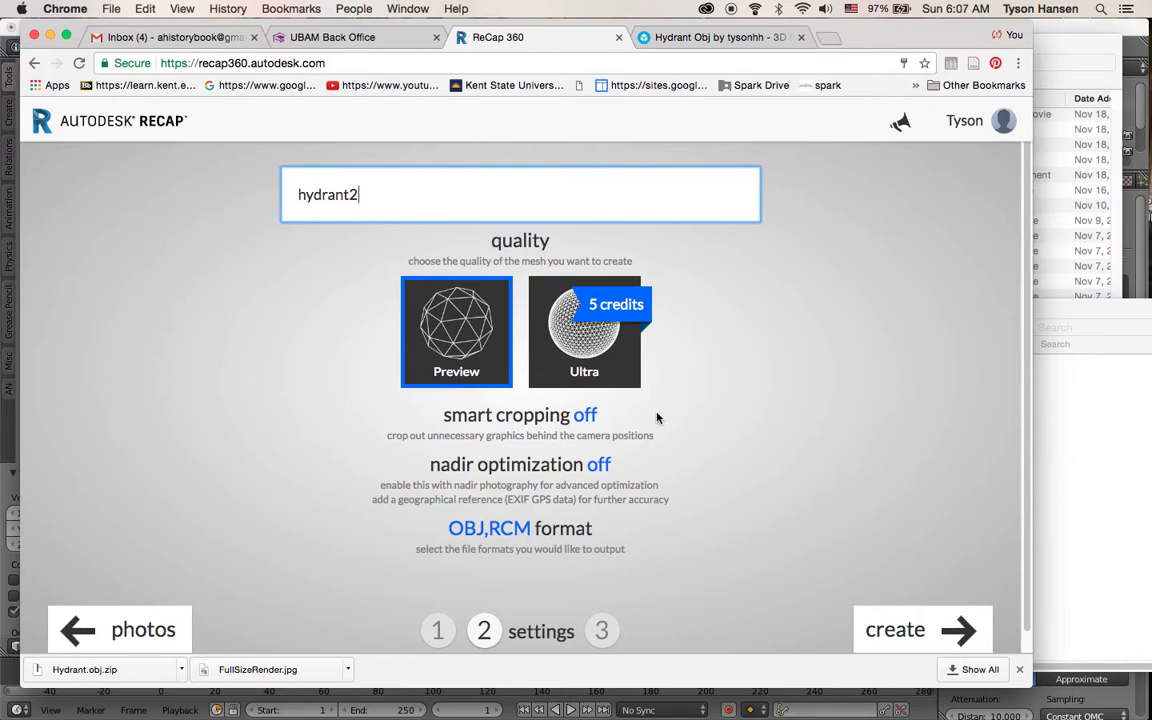
Turn smart cropping on and create the project to start uploading the photos
left_click(588, 417)
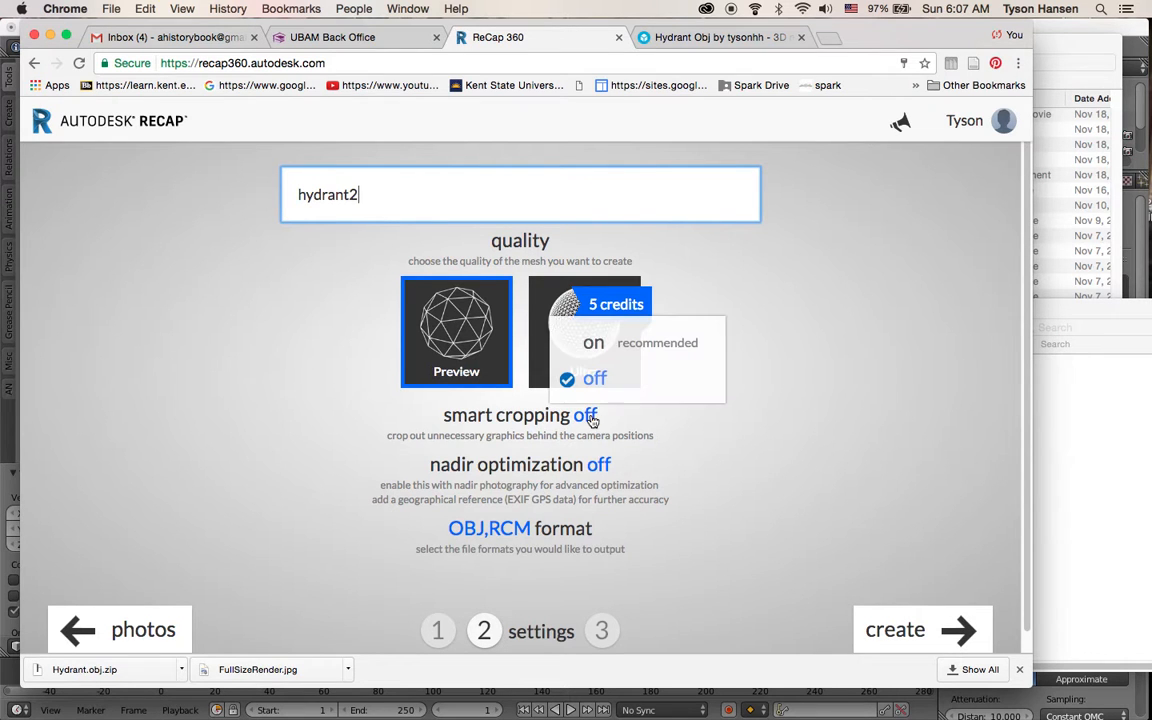
left_click(591, 344)
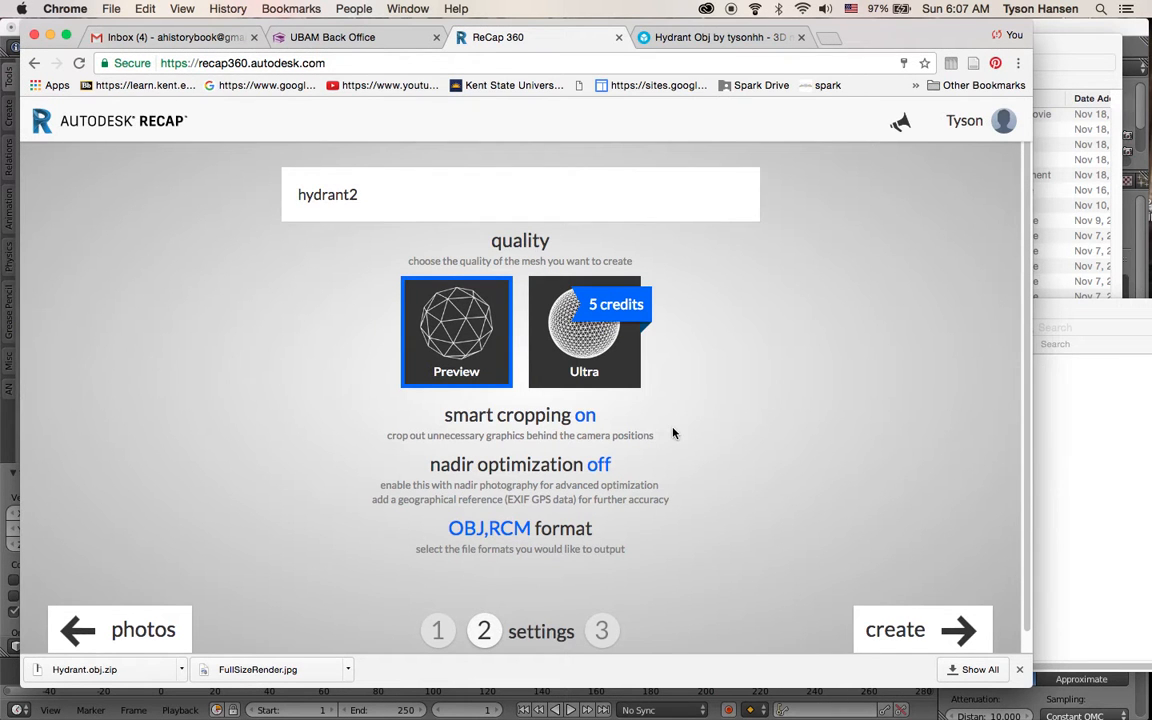
scroll(700, 445, "down", 1)
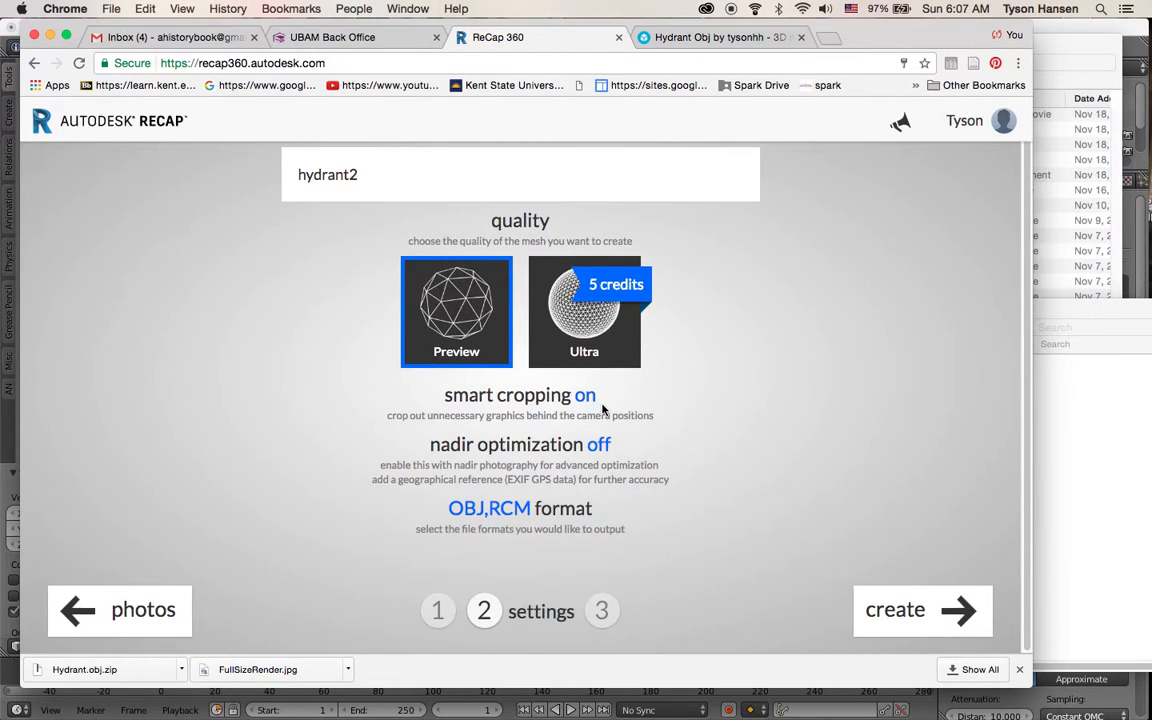
left_click(903, 621)
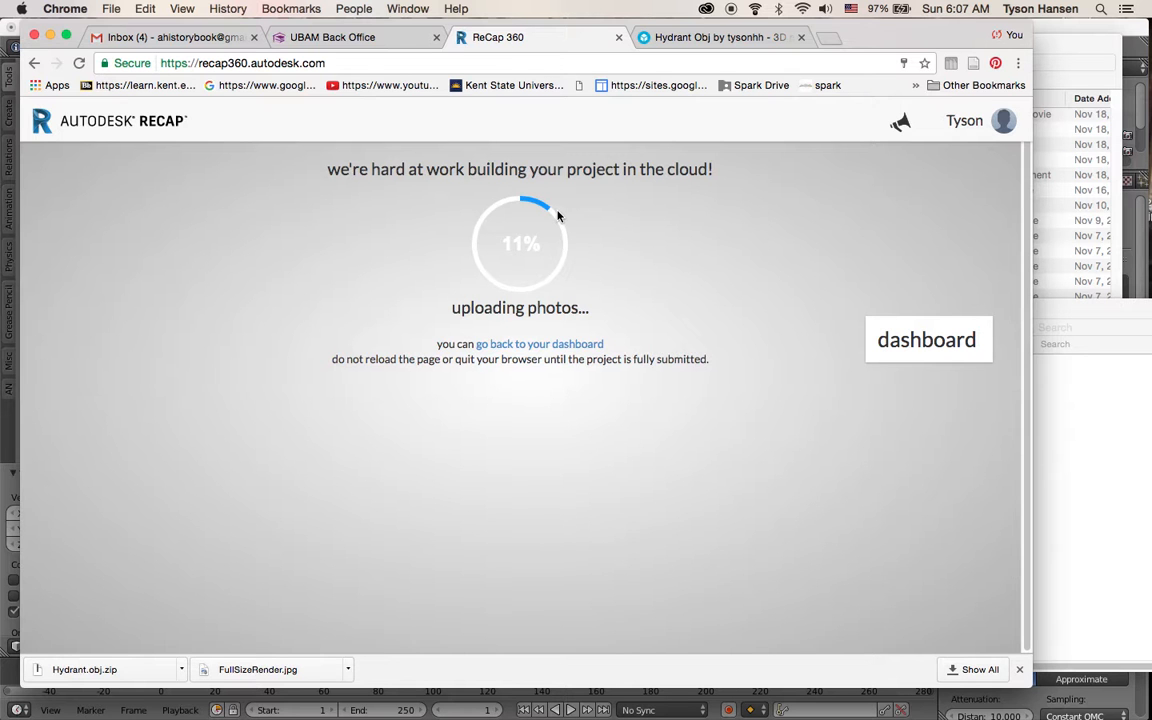
Return to the dashboard and open the FirstFamily project
double_click(584, 343)
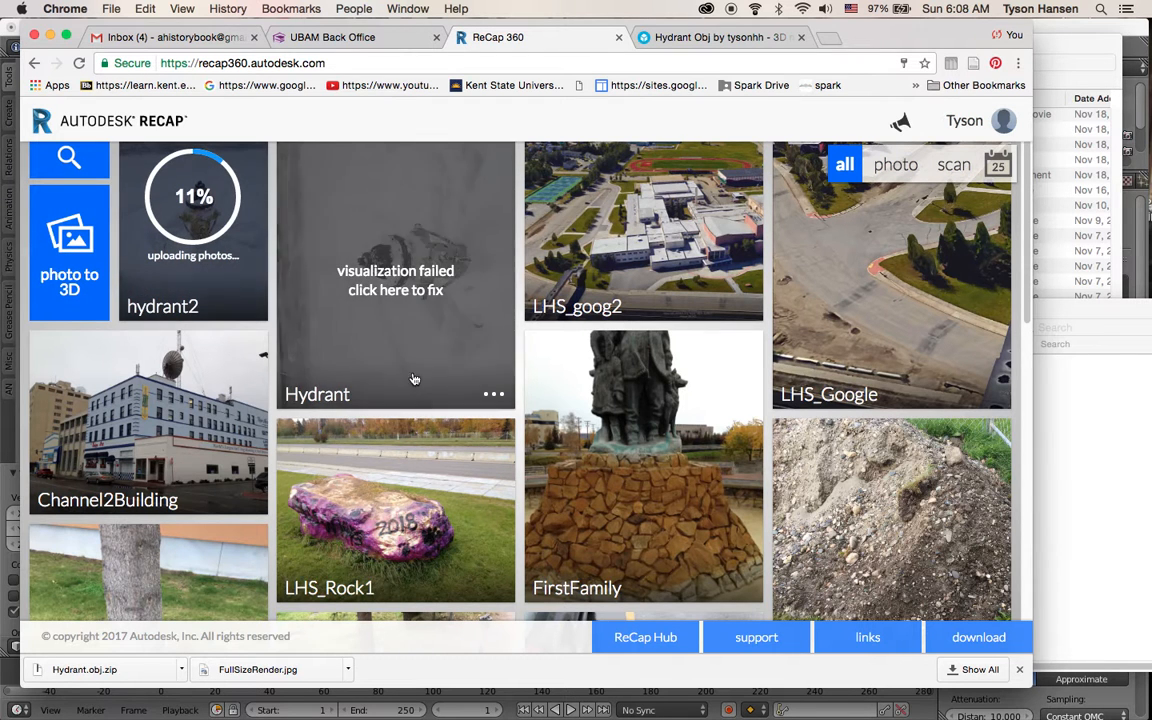
scroll(639, 404, "down", 1)
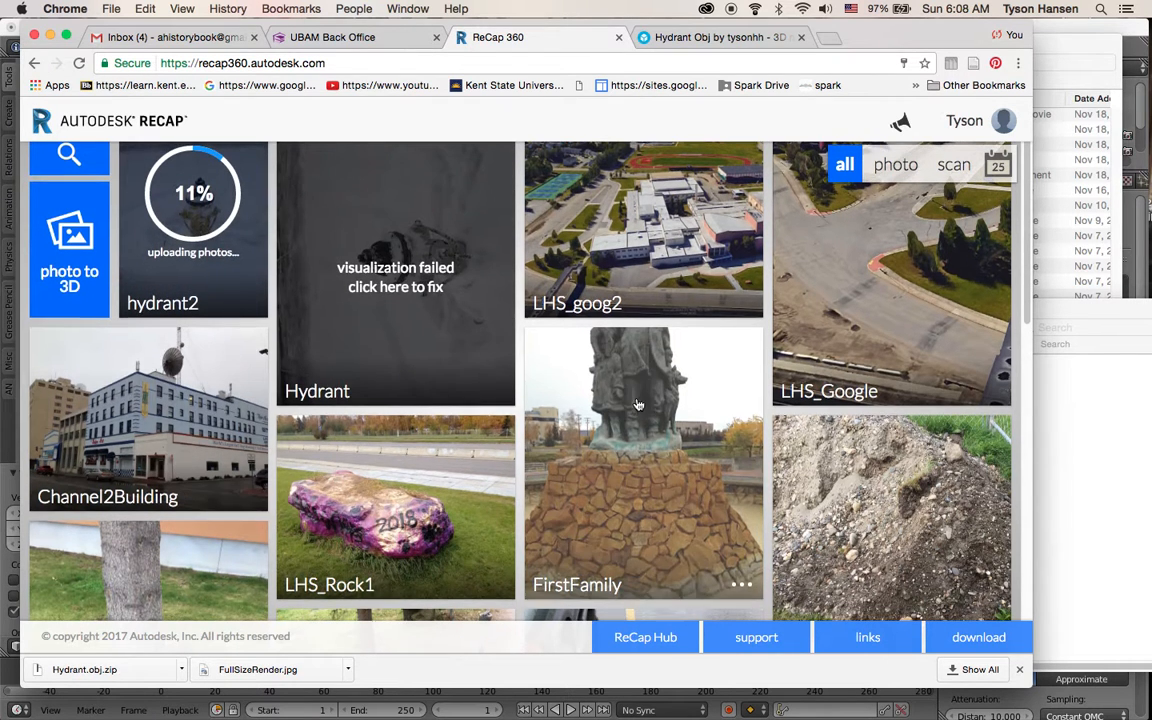
left_click(632, 411)
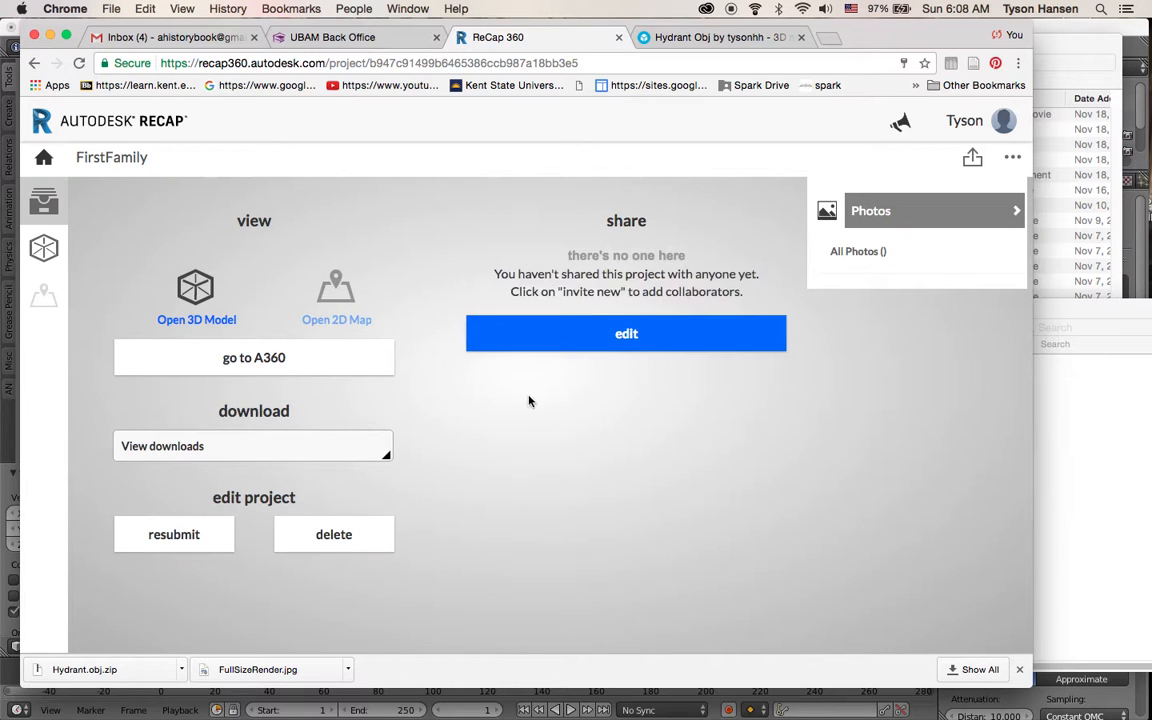
Open the FirstFamily 3D model and zoom and orbit around it
left_click(197, 318)
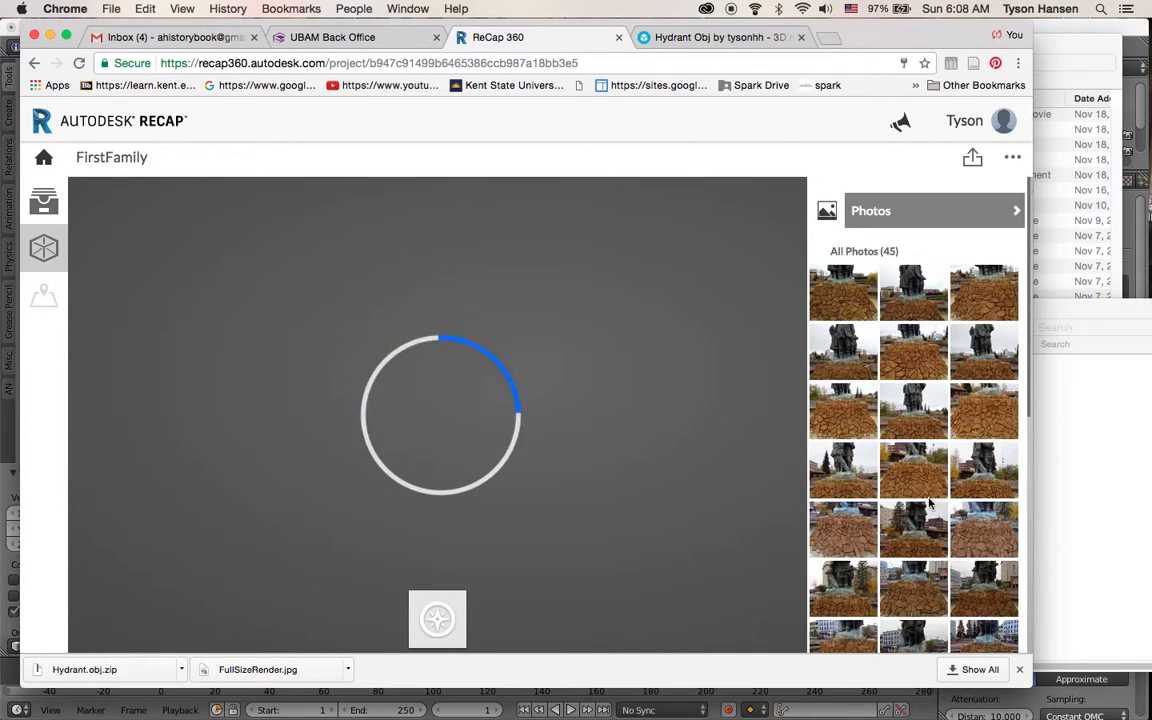
scroll(905, 300, "down", 5)
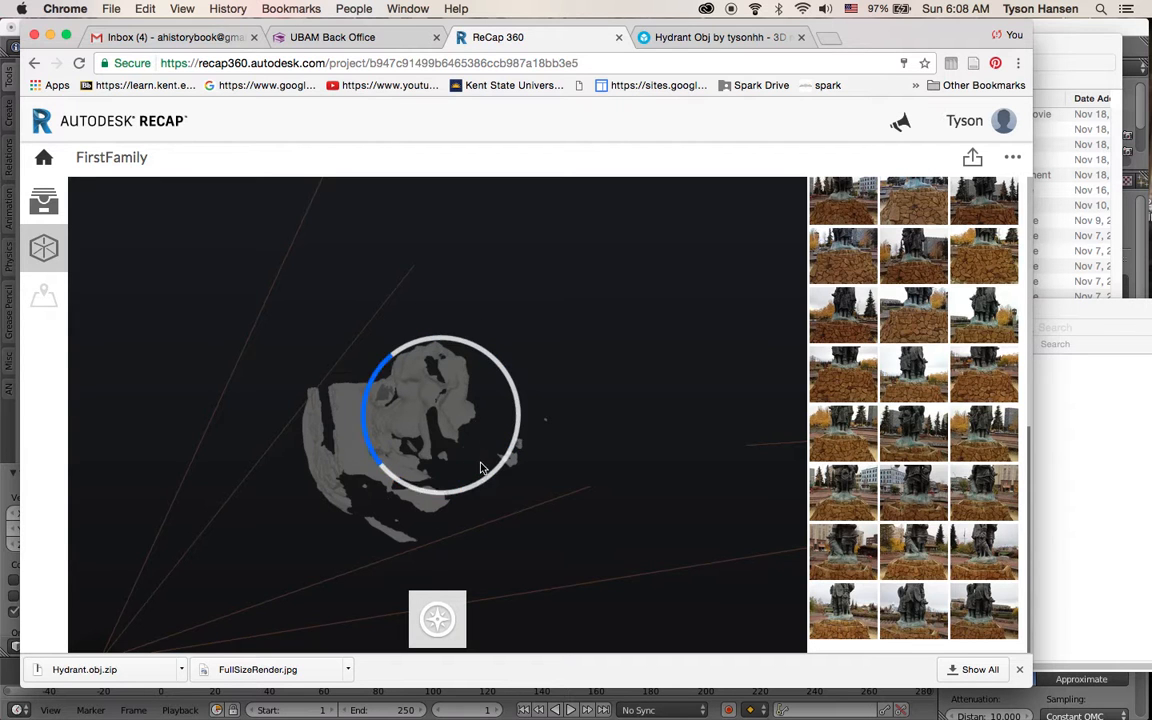
scroll(467, 456, "down", 2)
scroll(467, 456, "up", 4)
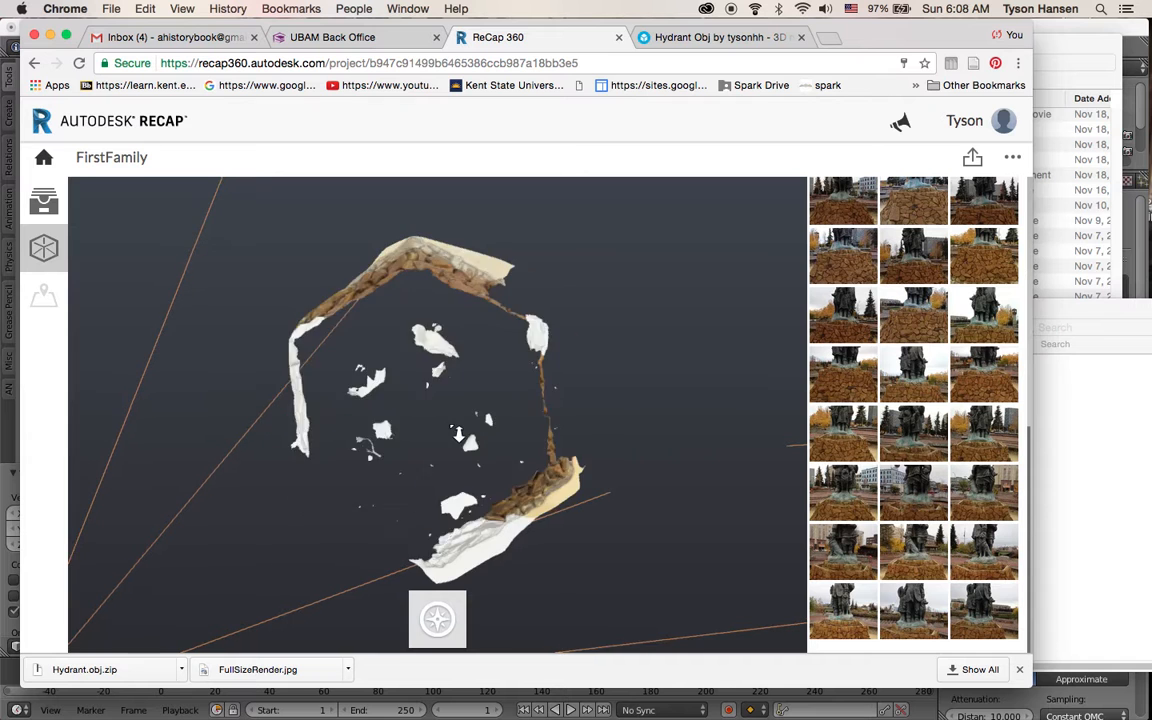
left_click_drag(437, 411, 503, 320)
scroll(500, 318, "up", 5)
Go back to the dashboard and download the Hydrant project's OBJ file
left_click(44, 158)
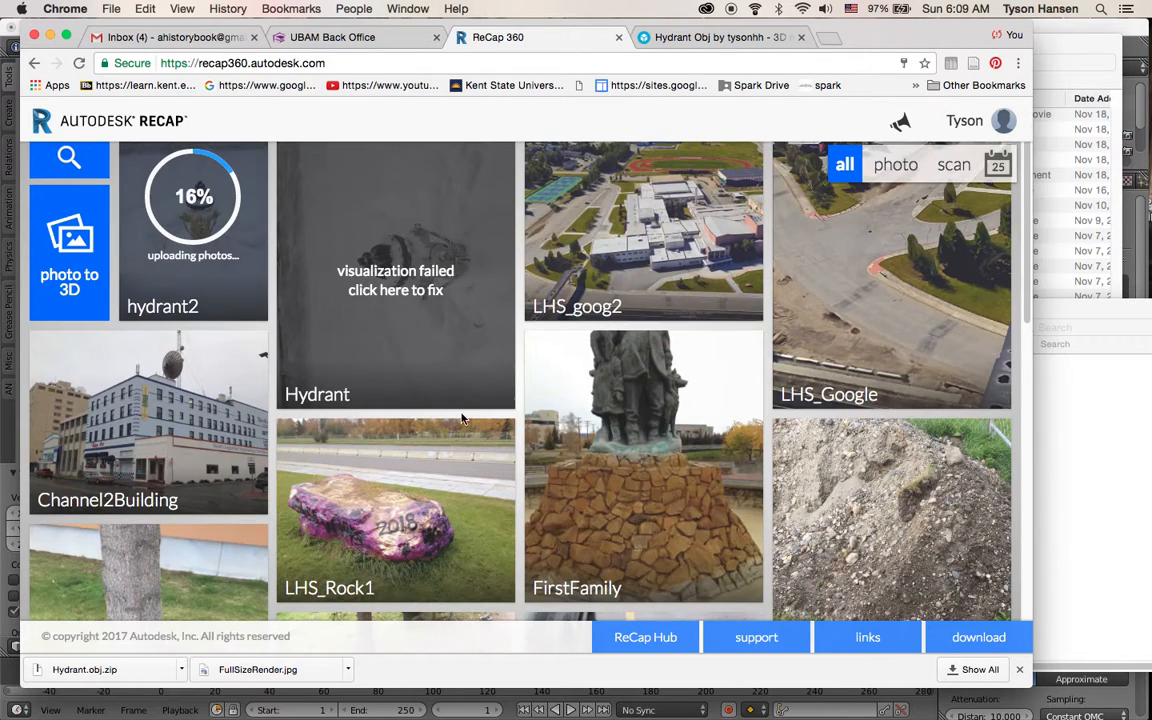
left_click(494, 398)
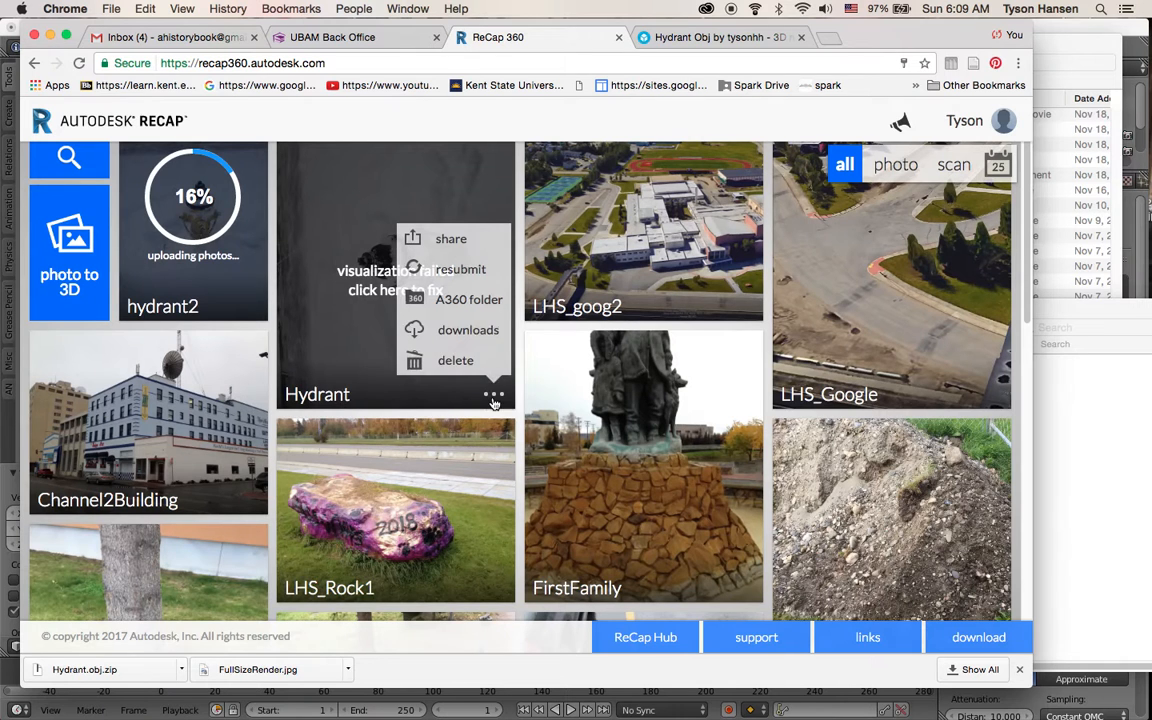
left_click(462, 335)
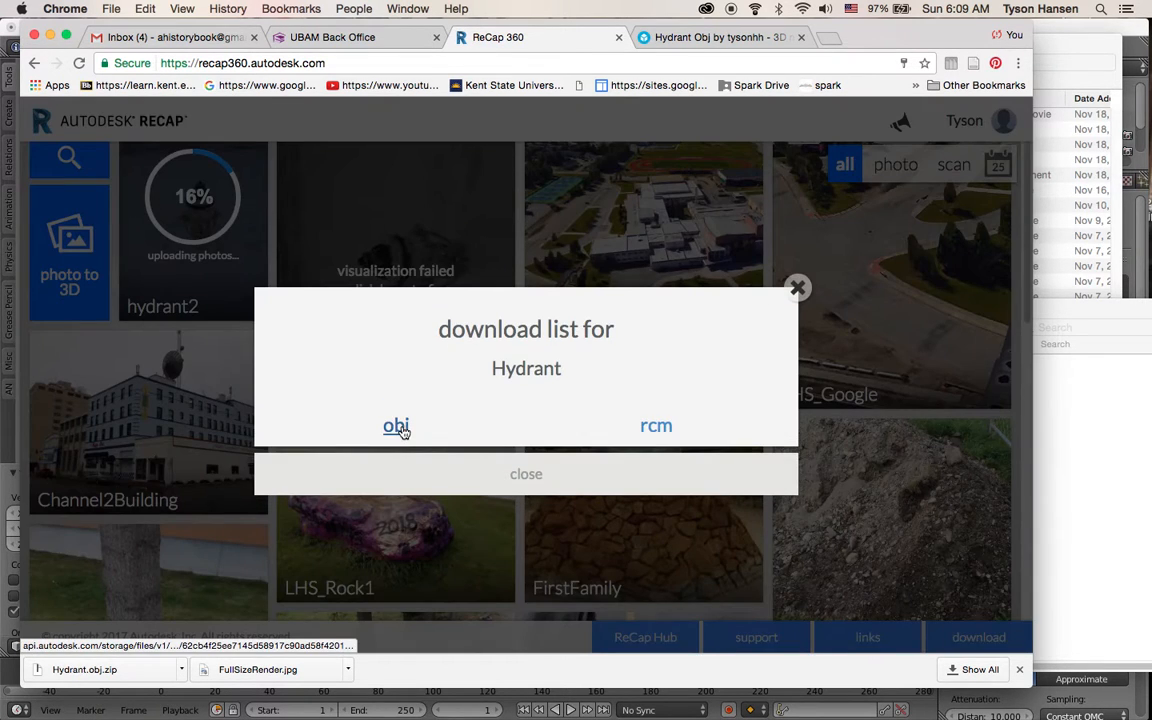
left_click(397, 427)
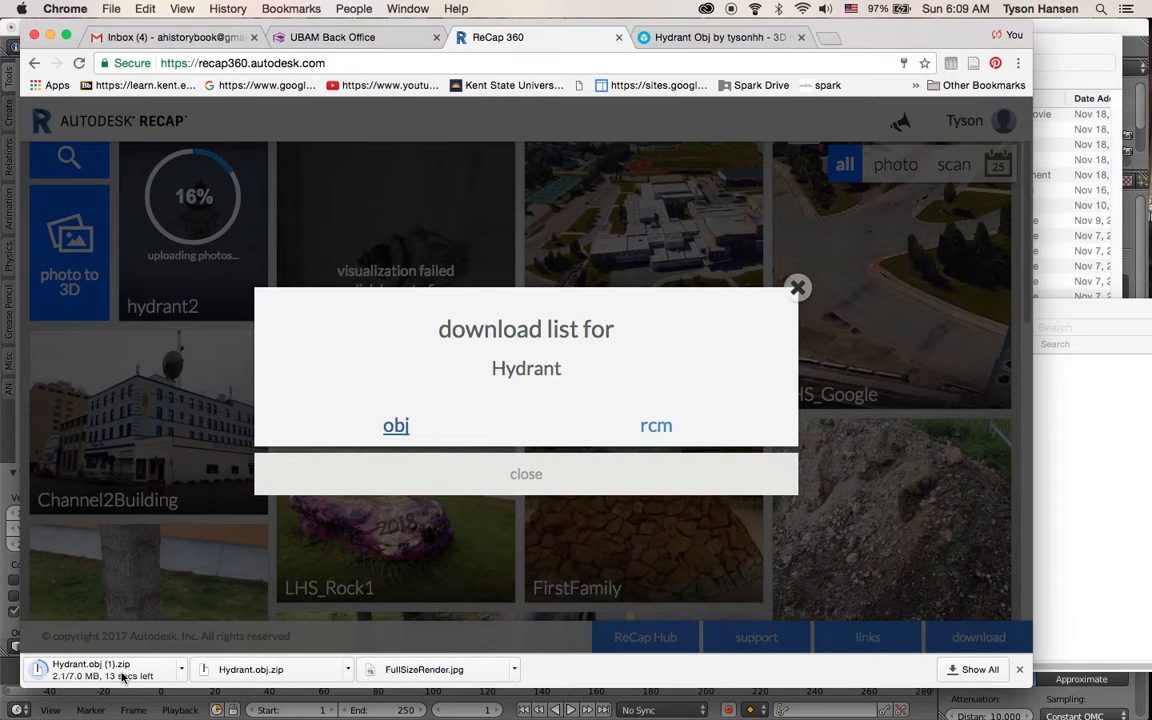
left_click(798, 292)
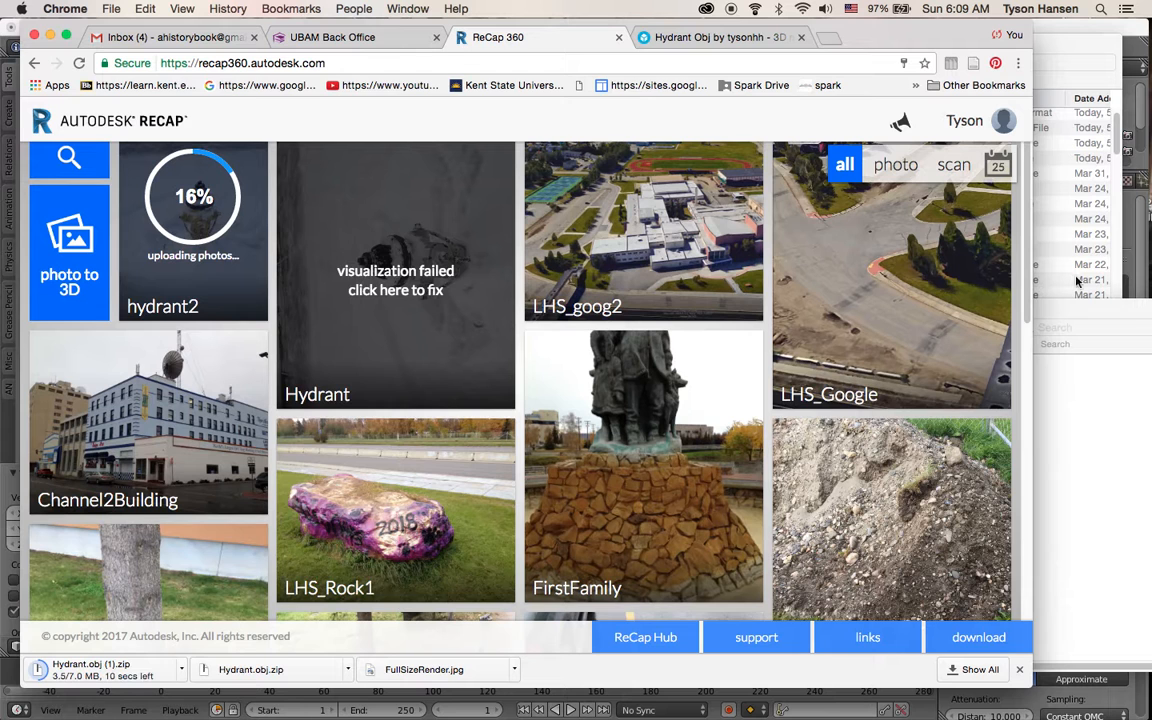
Show the downloading Hydrant.obj zip file in Finder
left_click(182, 671)
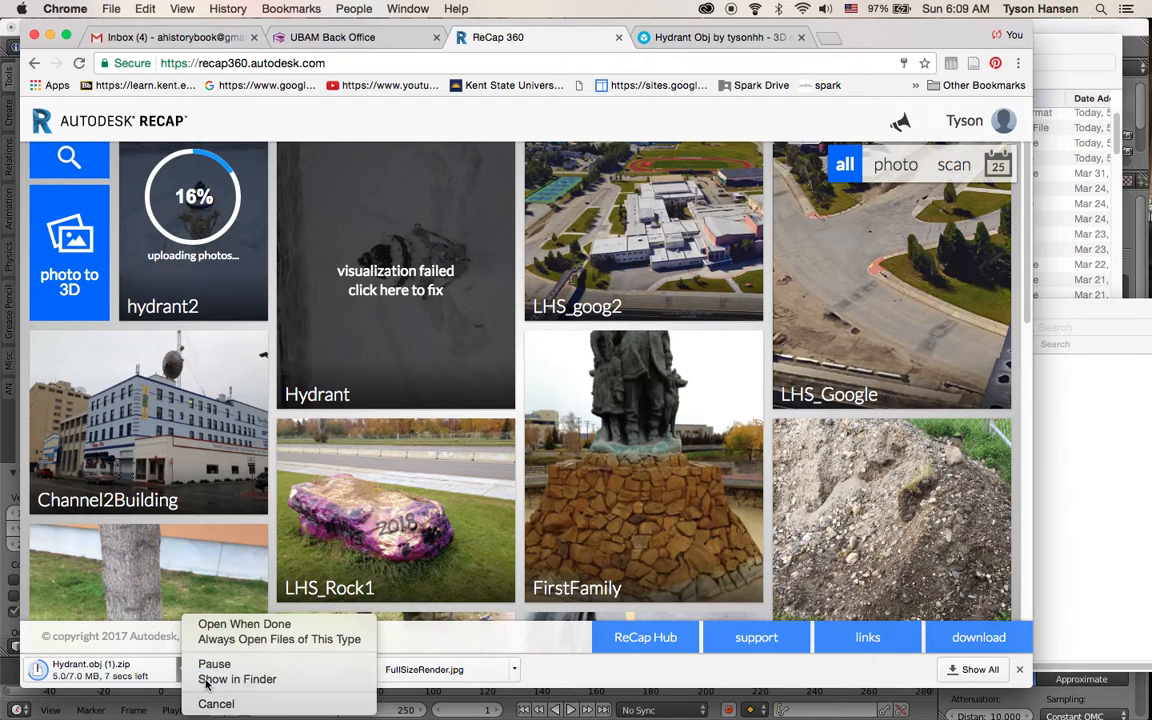
left_click(207, 680)
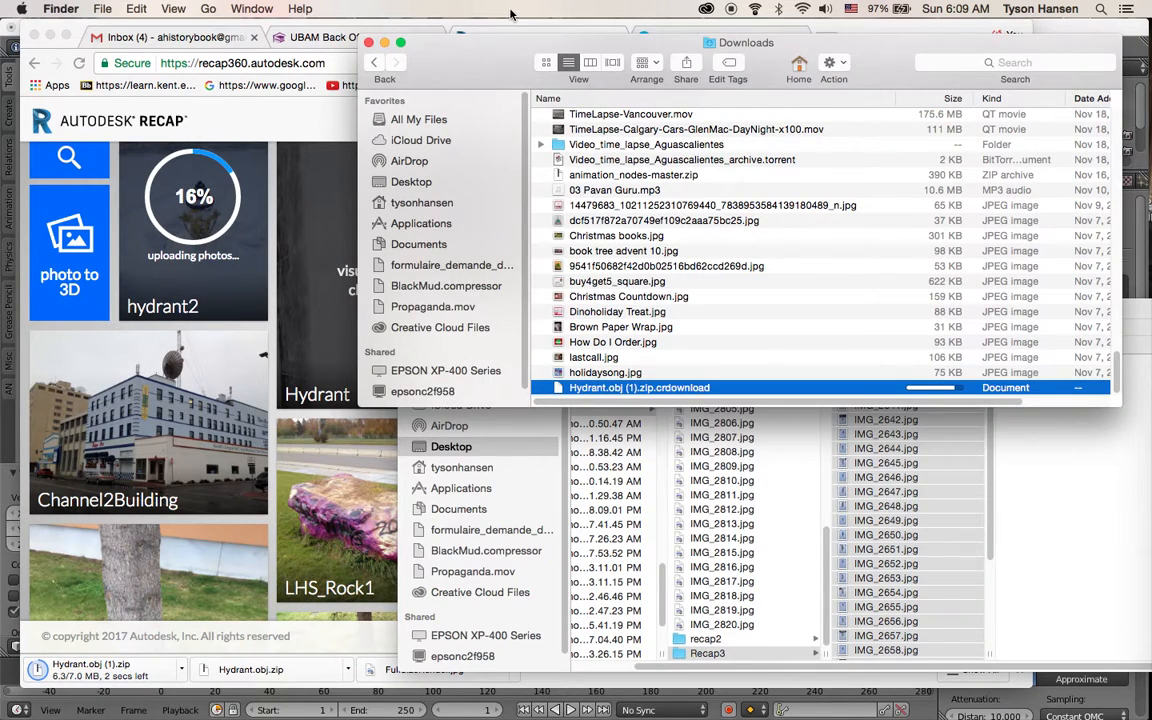
Switch to the Hydrant Obj model page on Sketchfab
left_click_drag(492, 58, 597, 277)
left_click(710, 43)
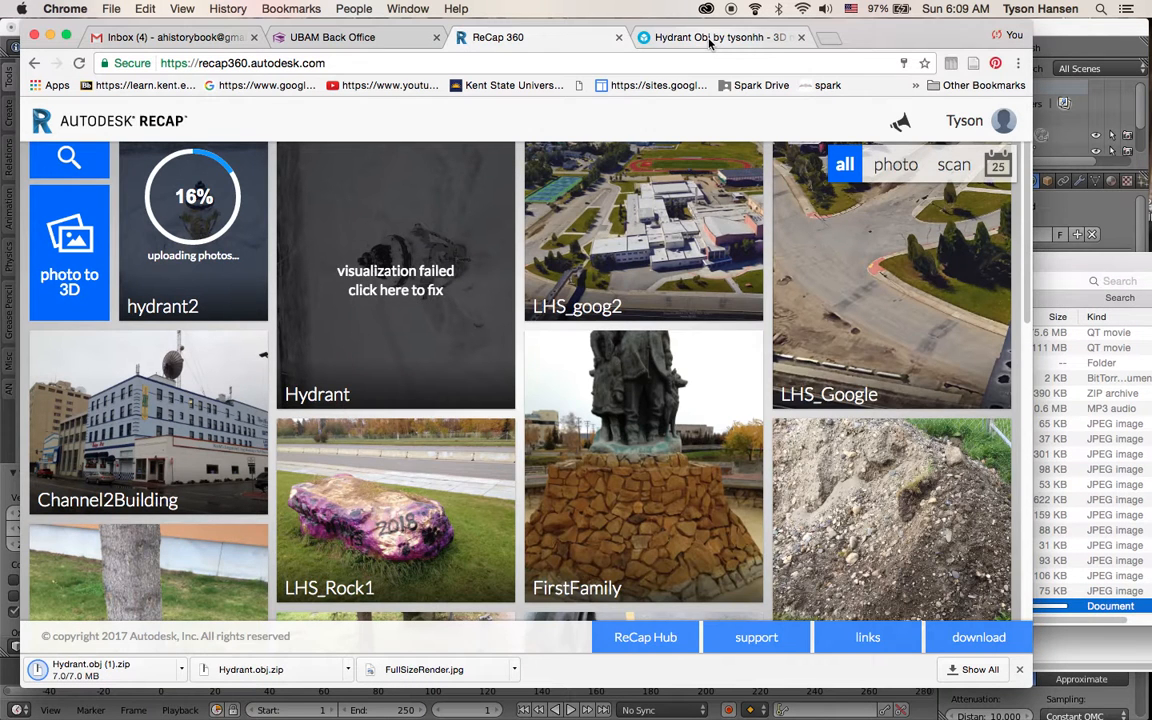
left_click(692, 43)
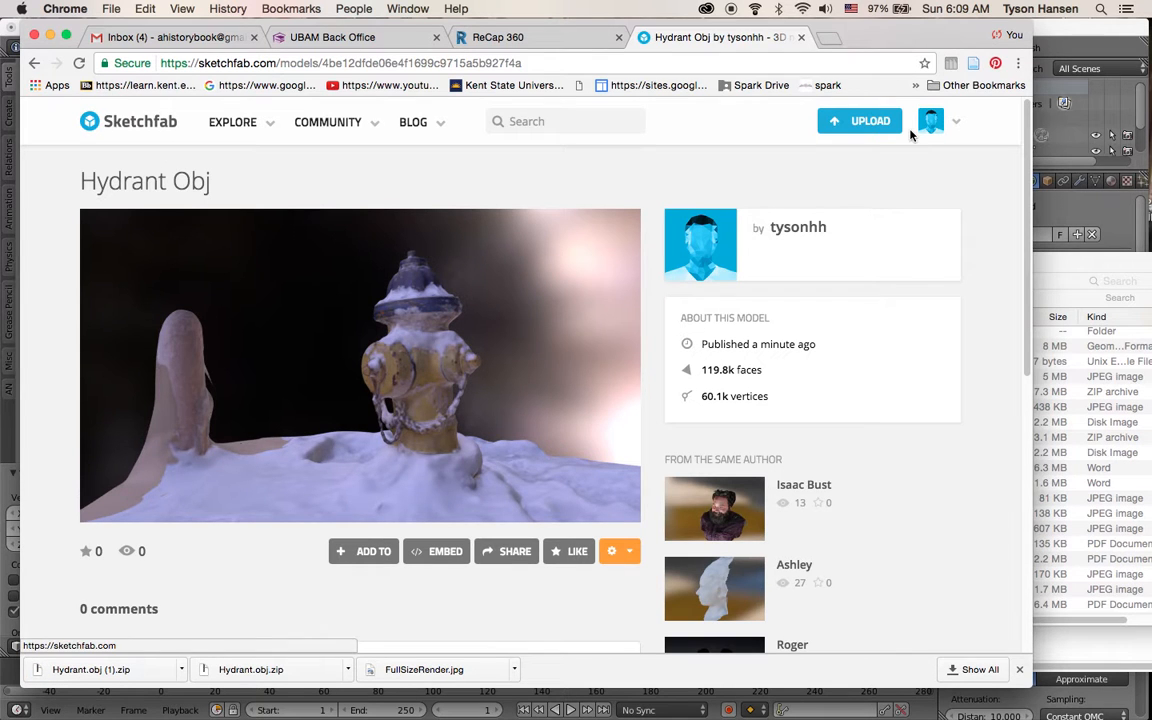
Start uploading the Hydrant.obj folder's files as a new Sketchfab model, then cancel the upload
left_click(857, 132)
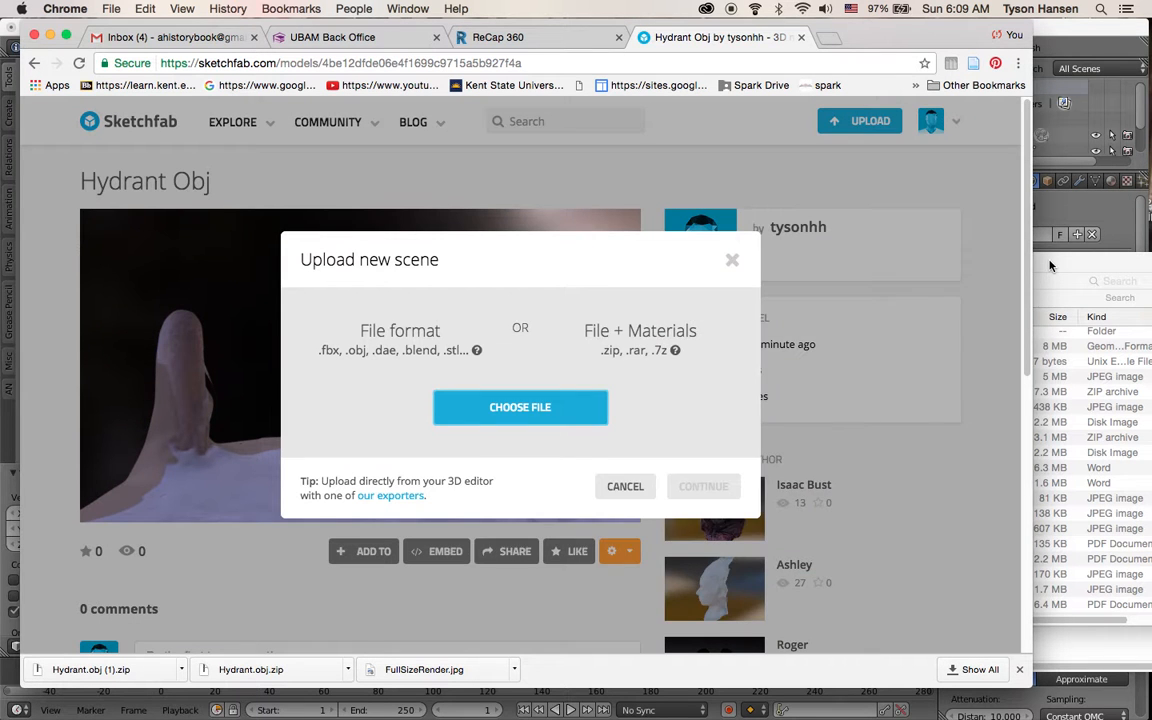
left_click(1050, 265)
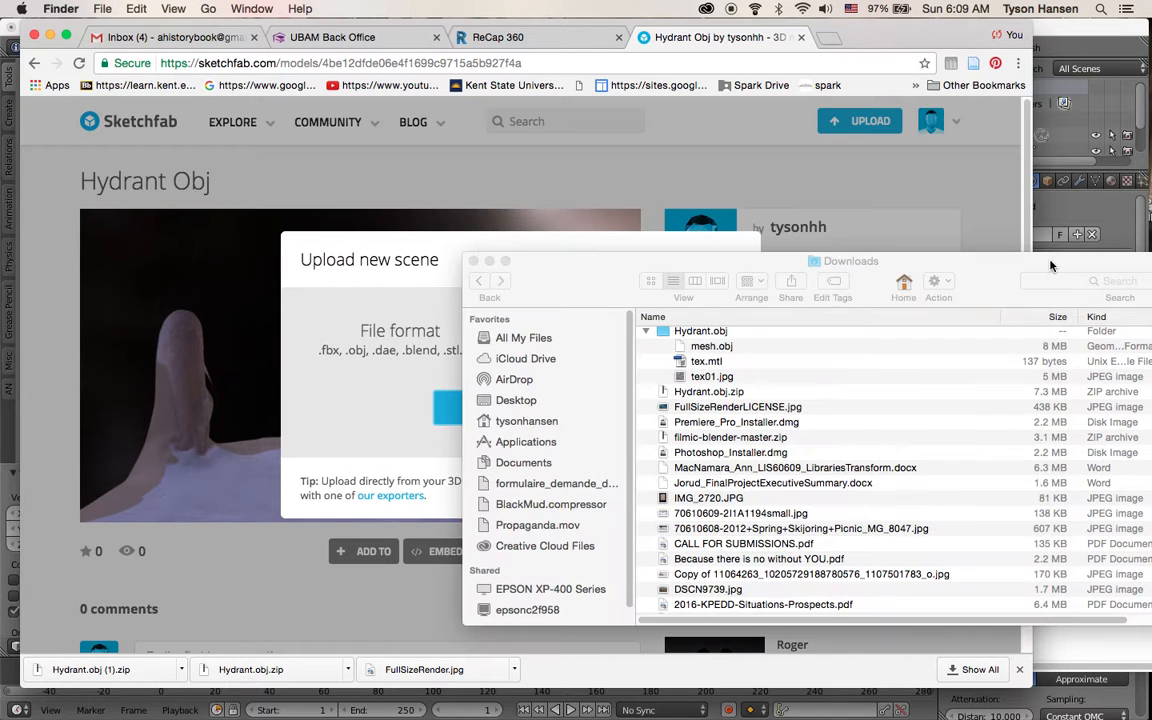
left_click_drag(613, 274, 614, 348)
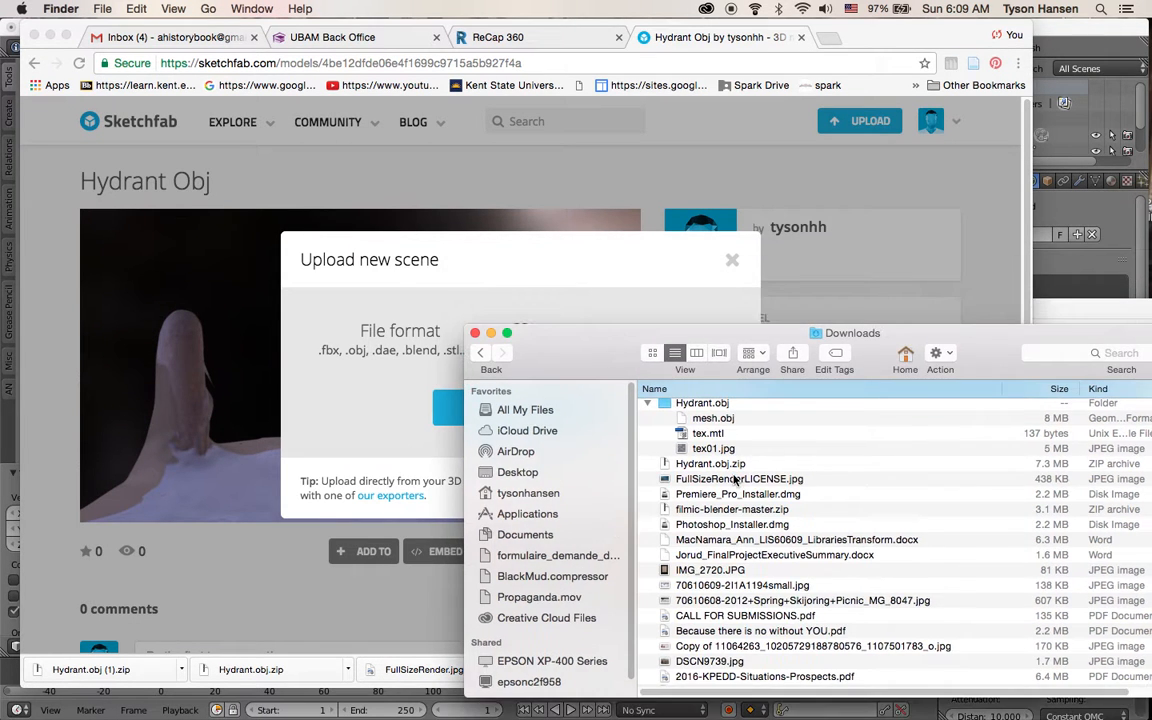
left_click_drag(670, 408, 387, 371)
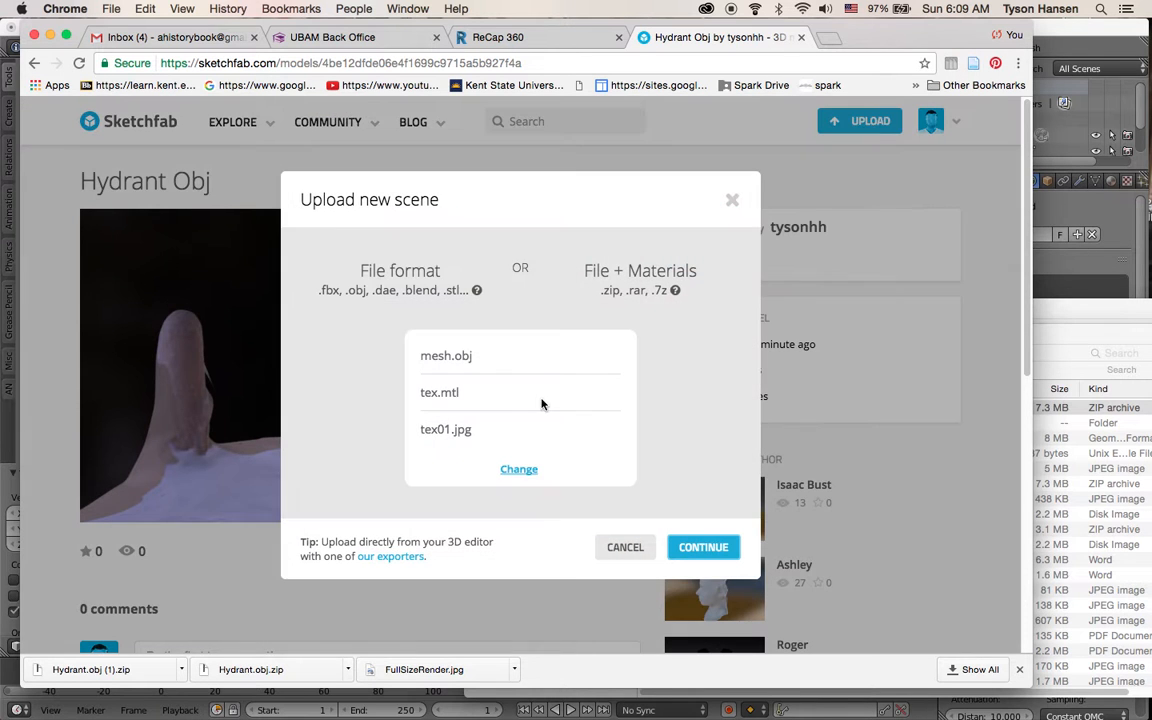
left_click(717, 555)
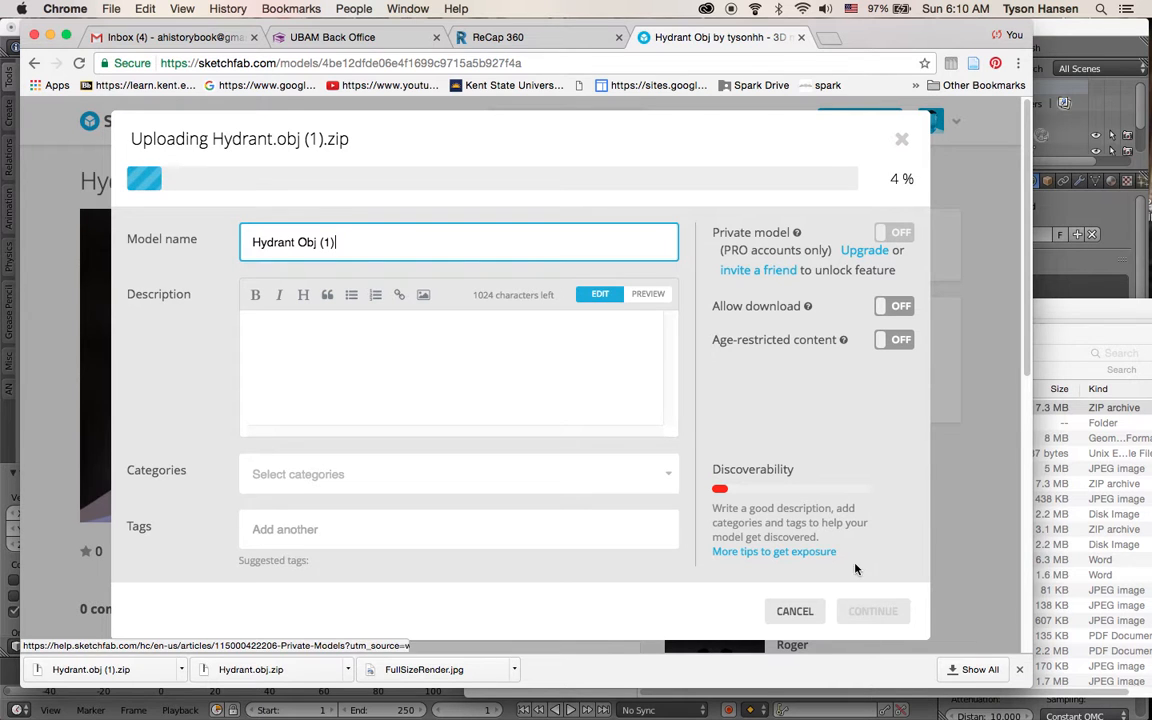
left_click(811, 619)
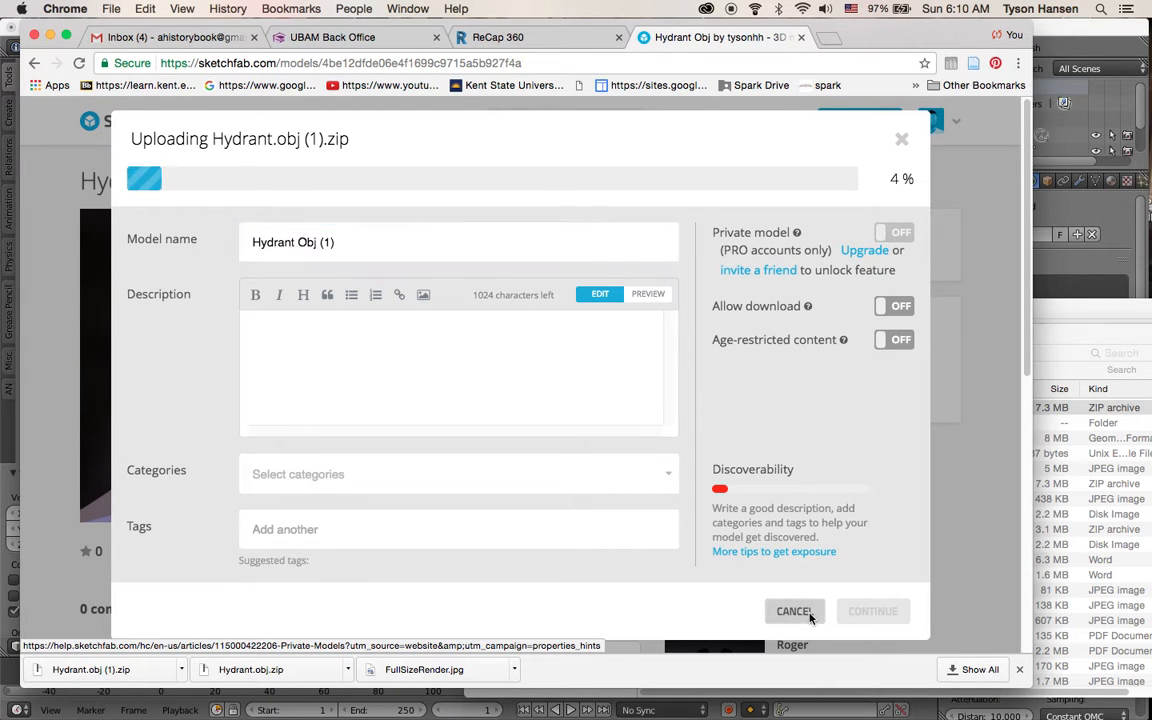
left_click(705, 434)
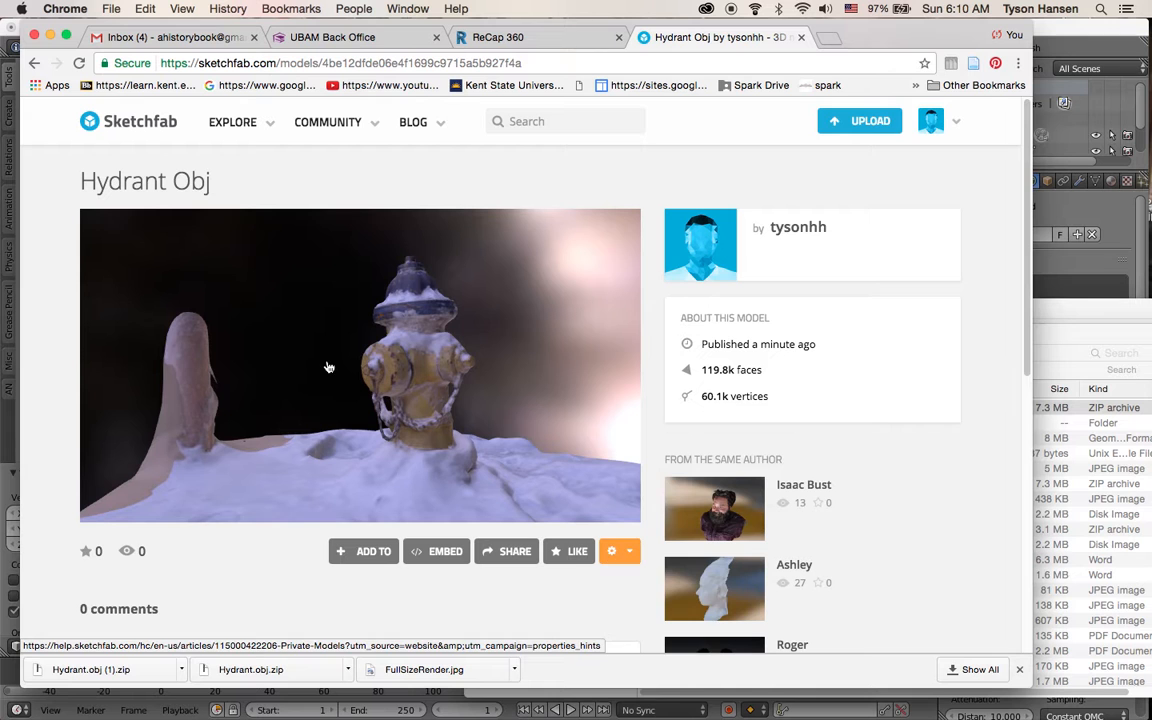
Orbit the Hydrant Obj model and open its 3D settings editor
left_click_drag(325, 362, 465, 432)
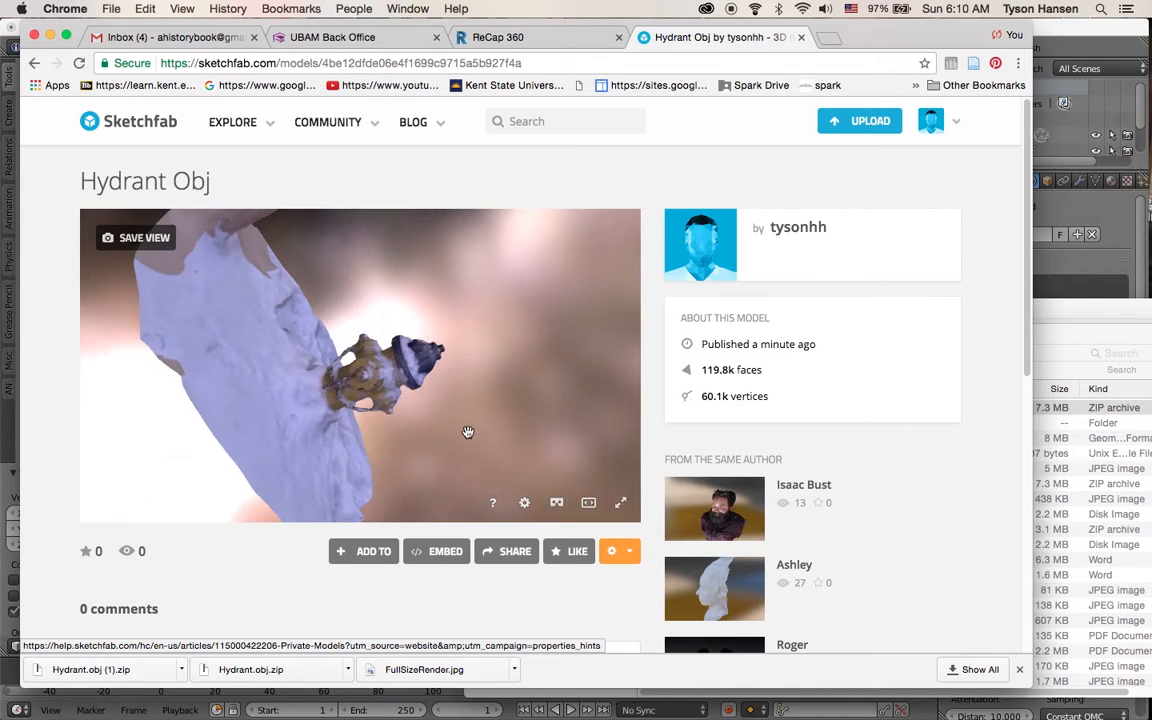
left_click(620, 553)
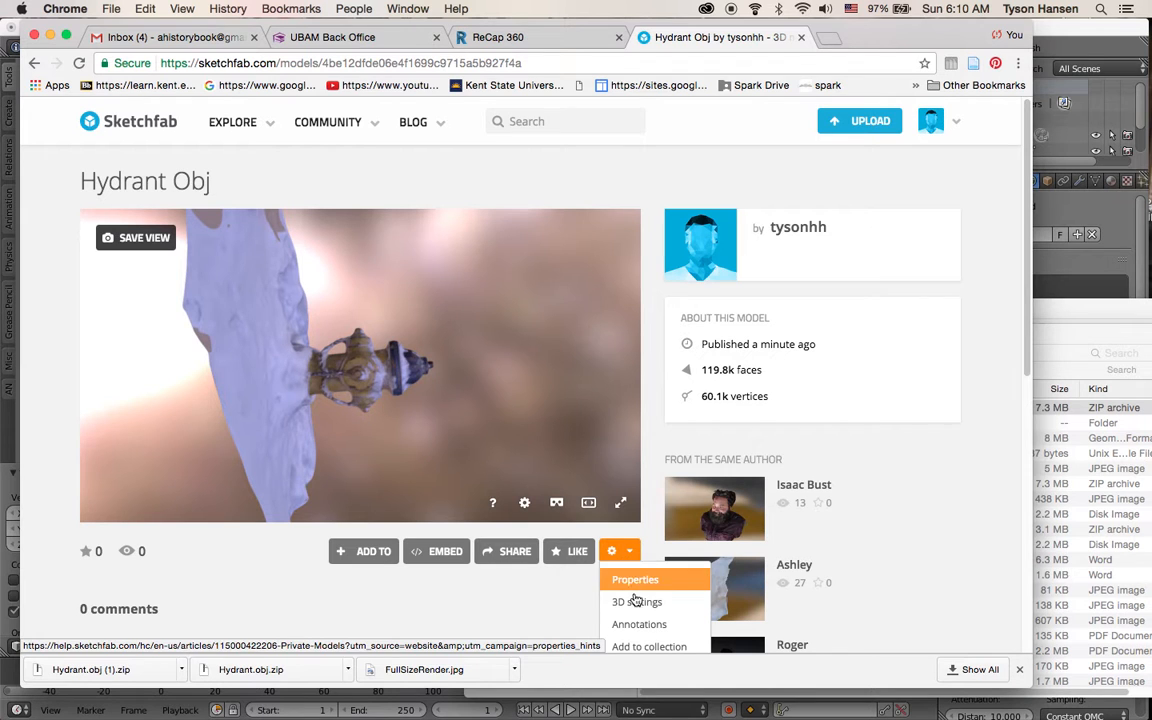
left_click(636, 603)
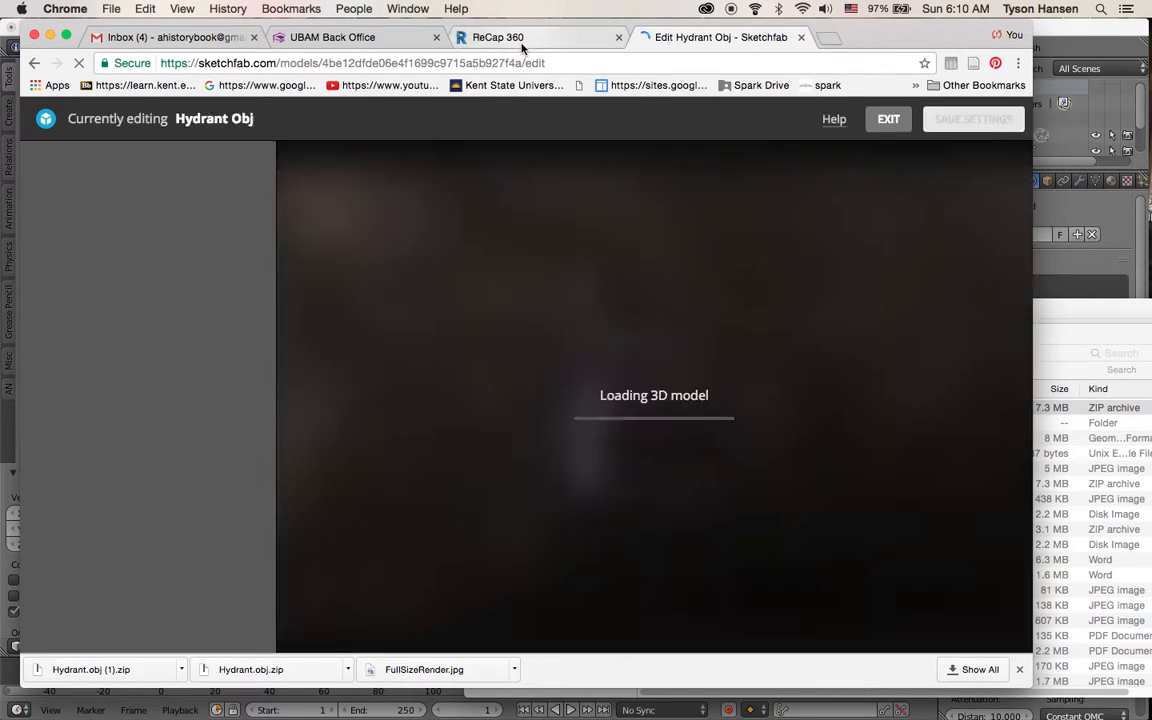
left_click(497, 37)
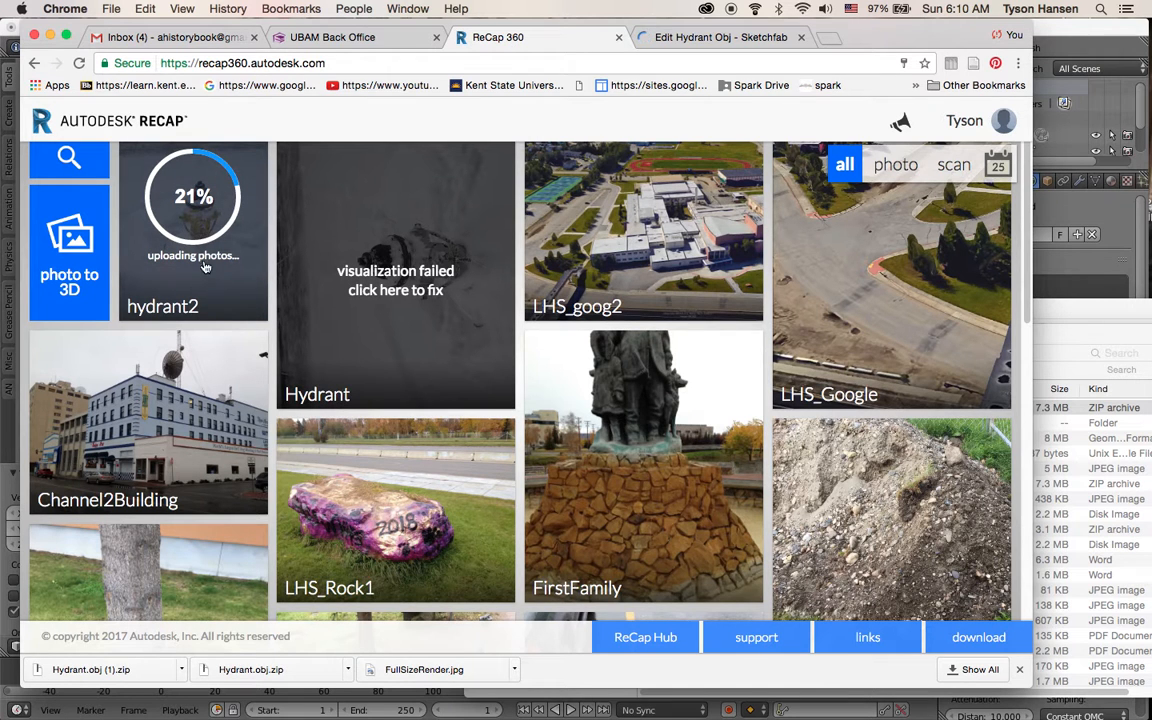
left_click(619, 37)
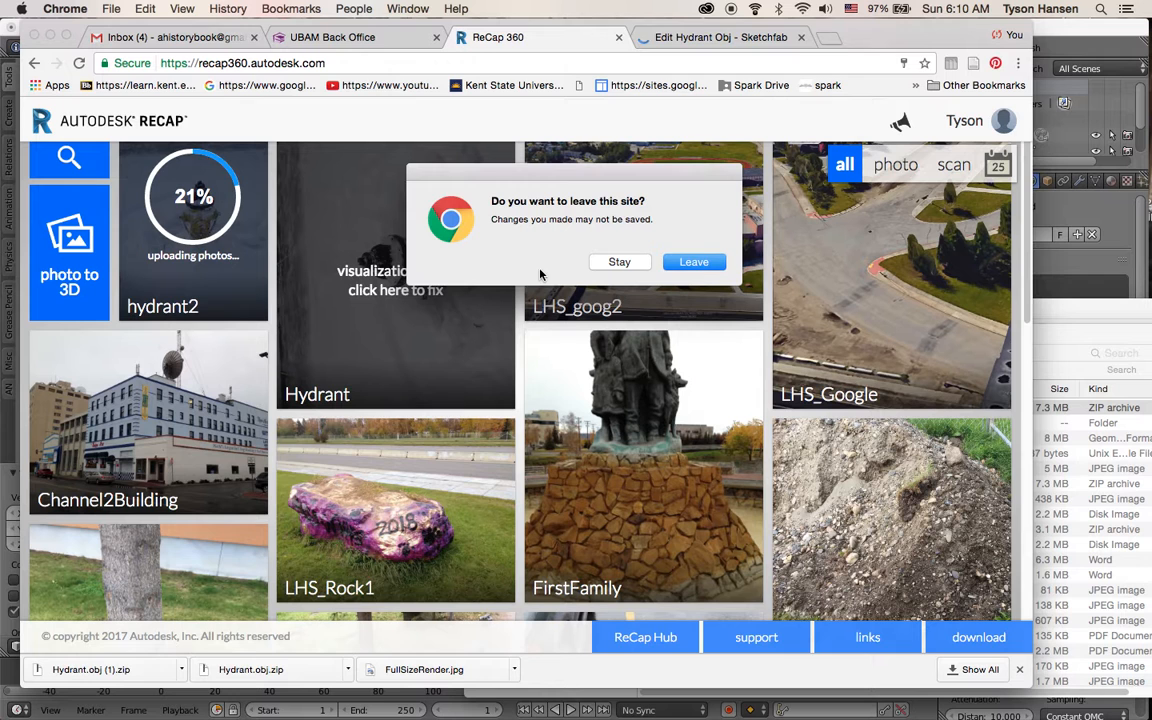
left_click(619, 261)
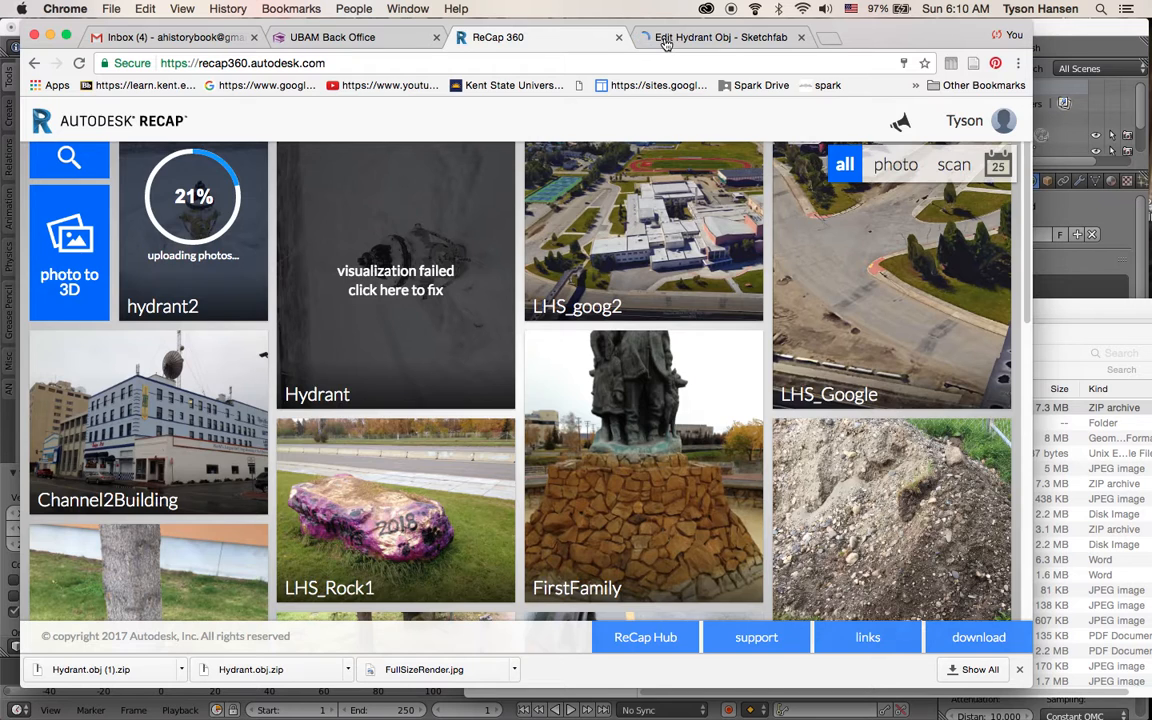
left_click(665, 44)
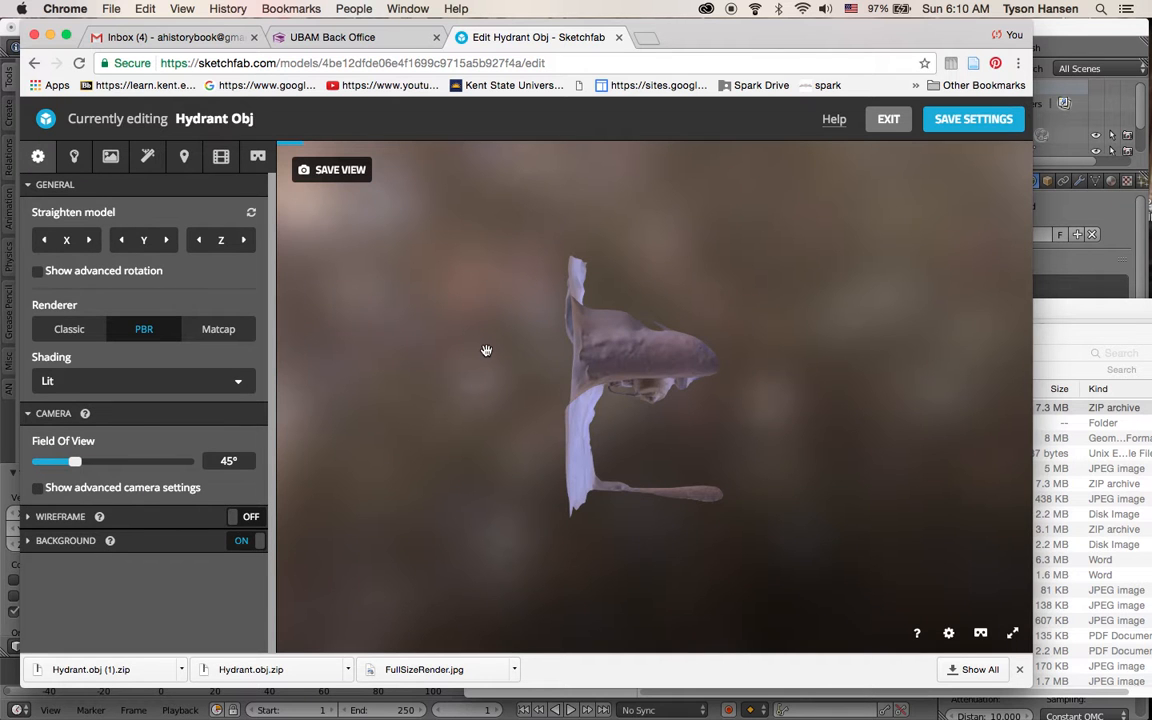
Straighten the model by rotating it about the Y axis so the hydrant stands upright, using advanced rotation
left_click(634, 360)
left_click_drag(634, 360, 302, 313)
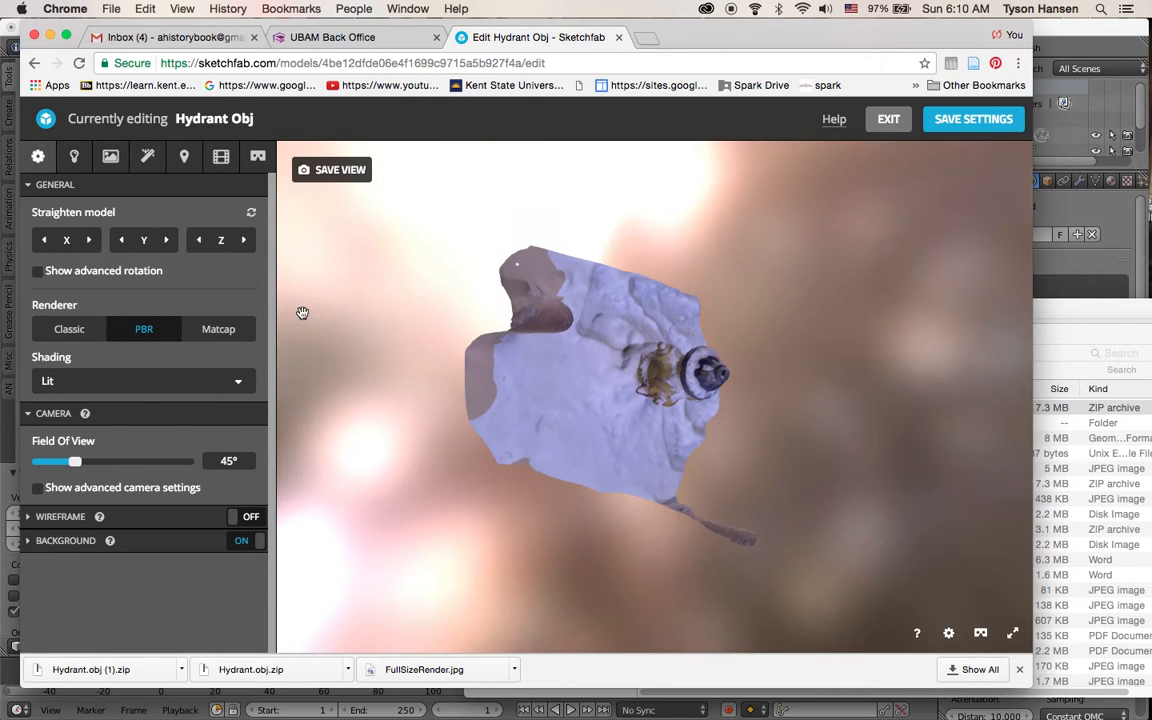
left_click(38, 274)
left_click(38, 274)
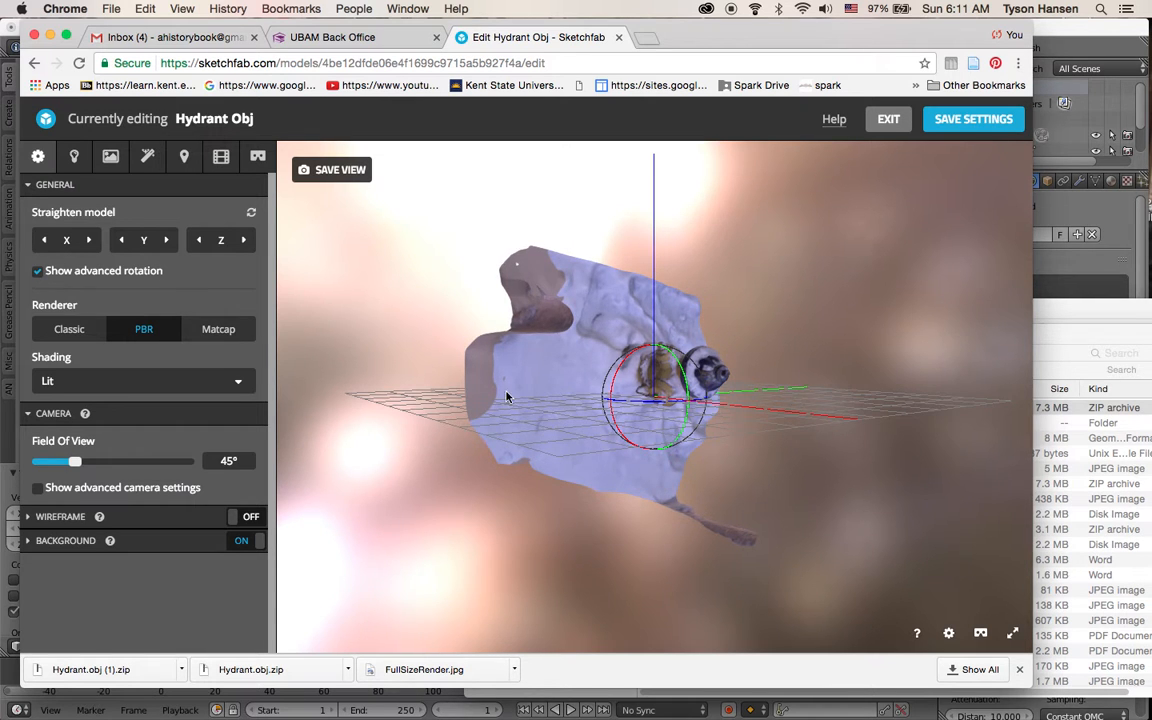
left_click(123, 241)
left_click(123, 243)
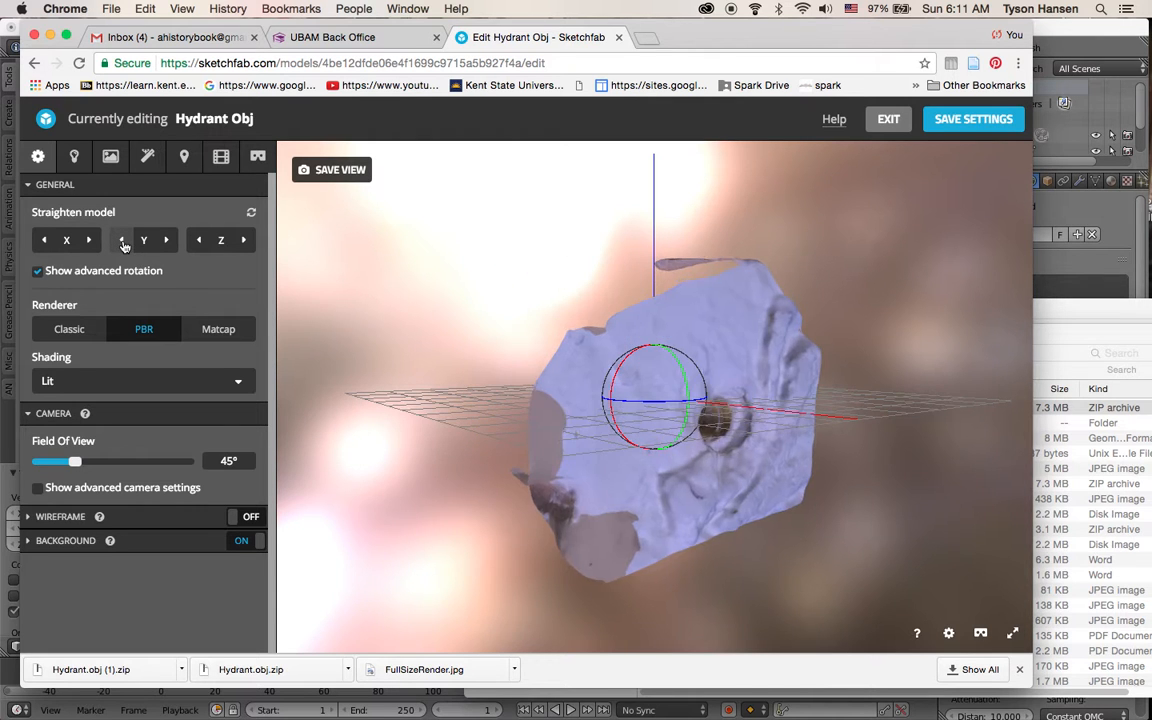
left_click(123, 243)
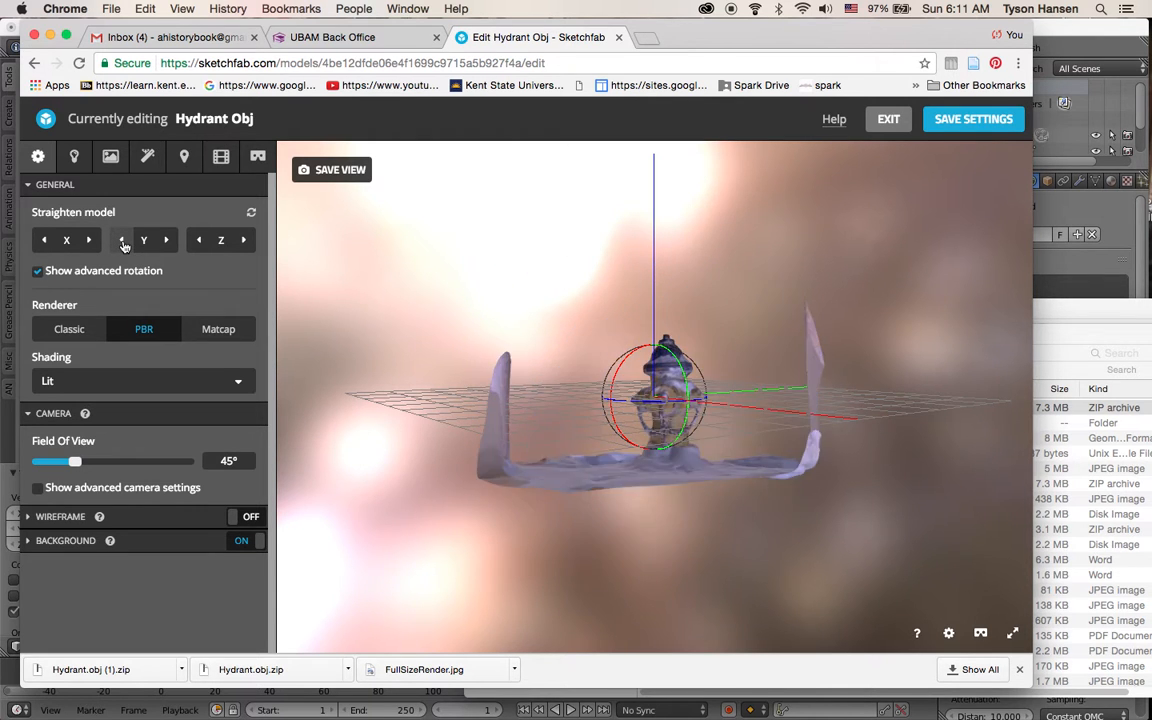
left_click(39, 272)
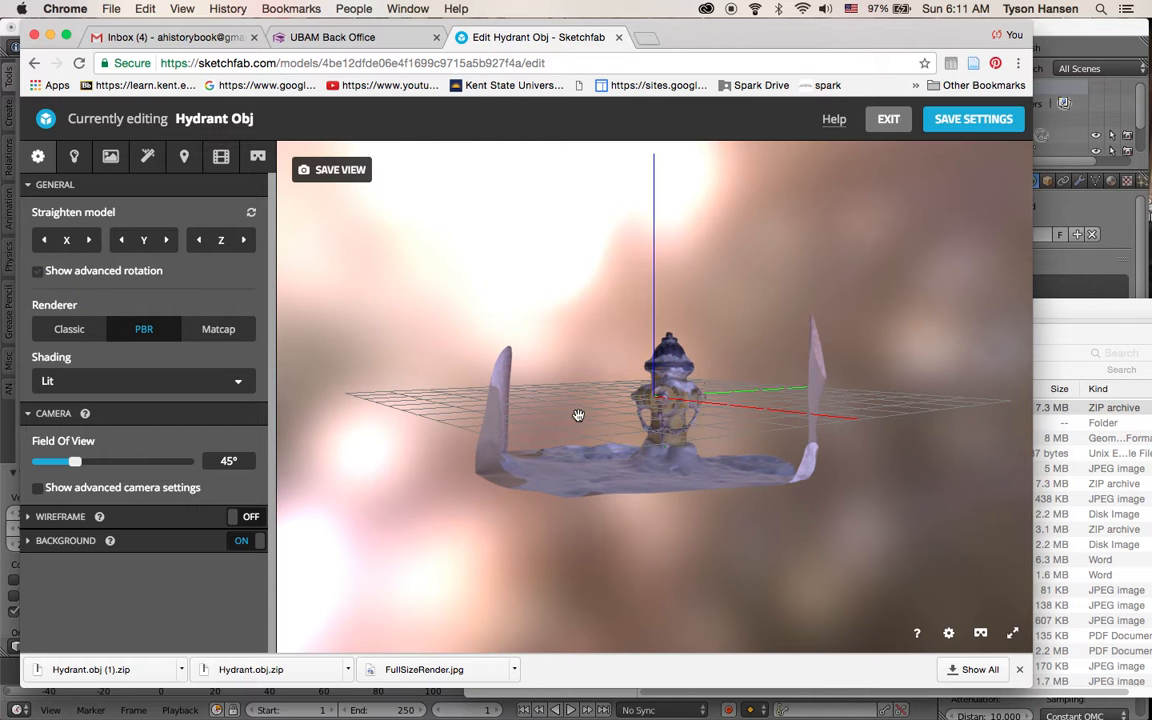
mouse_move(666, 441)
left_mouse_down()
mouse_move(699, 458)
mouse_move(753, 437)
mouse_move(563, 397)
mouse_move(566, 442)
mouse_move(608, 430)
mouse_move(617, 411)
mouse_move(644, 428)
mouse_move(617, 427)
mouse_move(620, 387)
left_mouse_up()
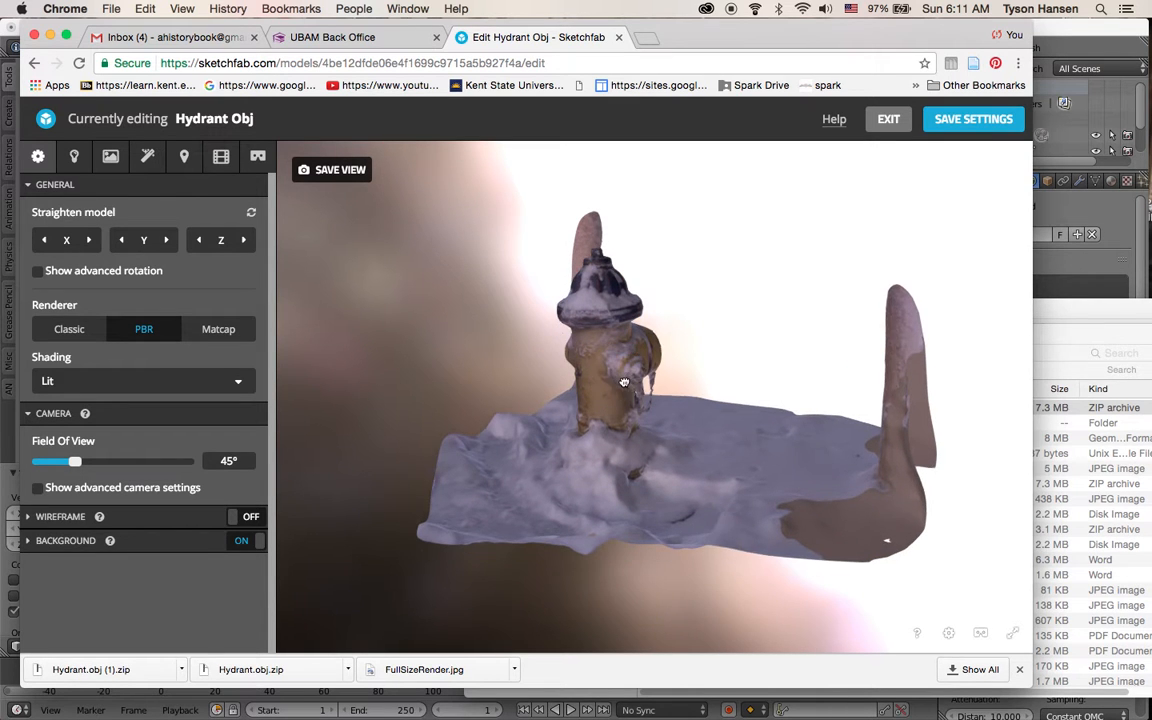
Enable the Depth of Field post-processing filter and set its focus point on the hydrant close up
left_click(150, 160)
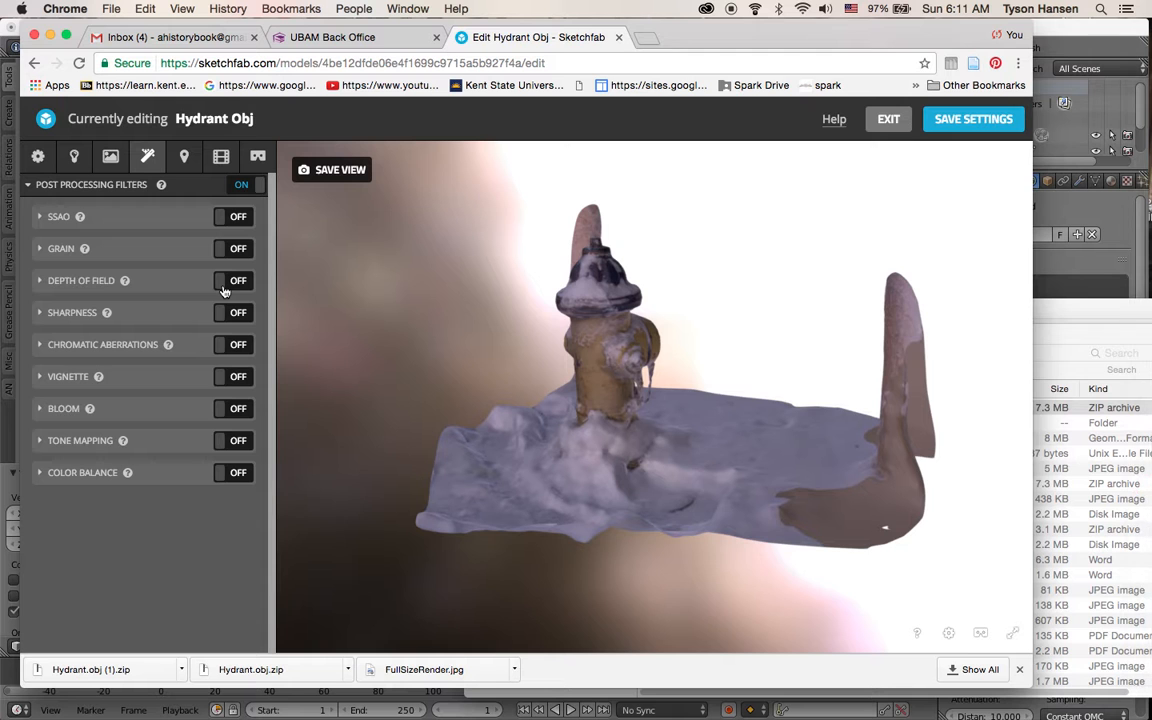
left_click(228, 282)
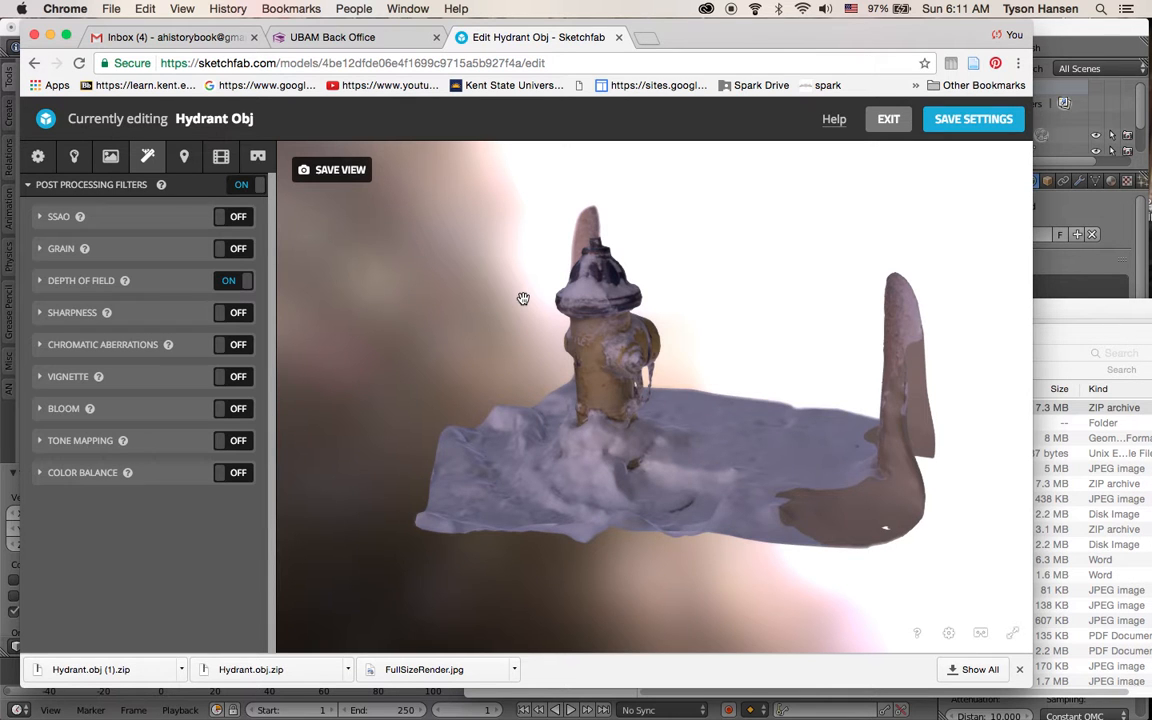
scroll(591, 335, "up", 5)
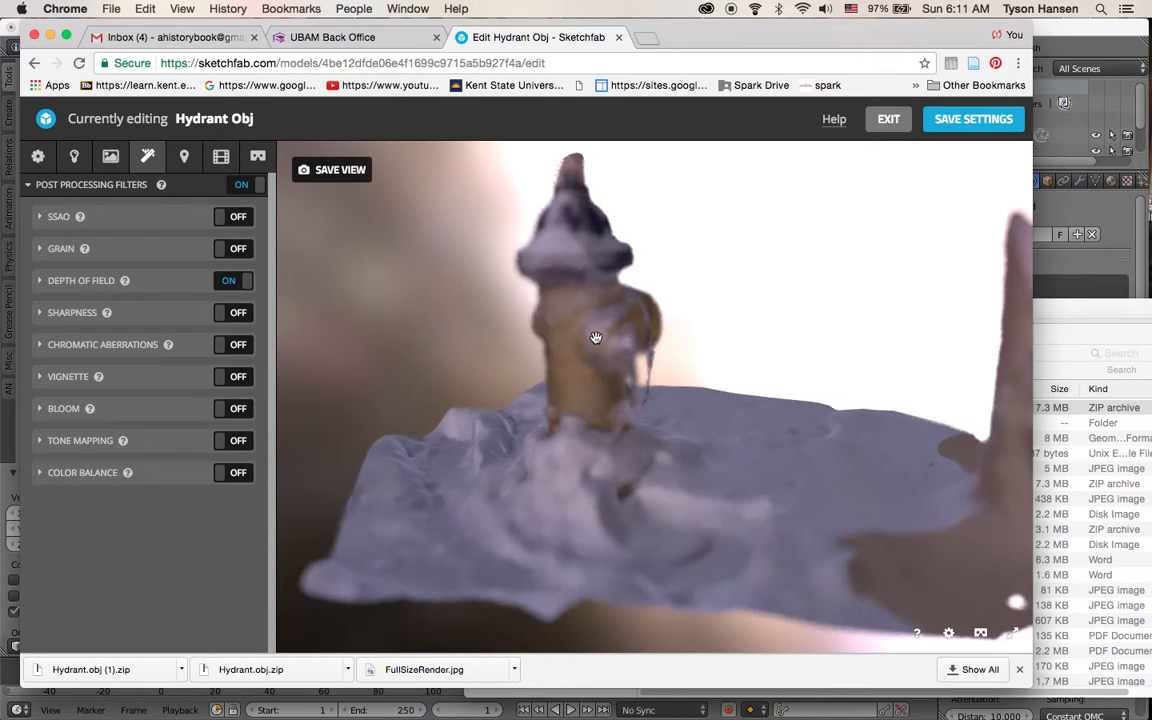
scroll(595, 337, "up", 5)
left_click(604, 329)
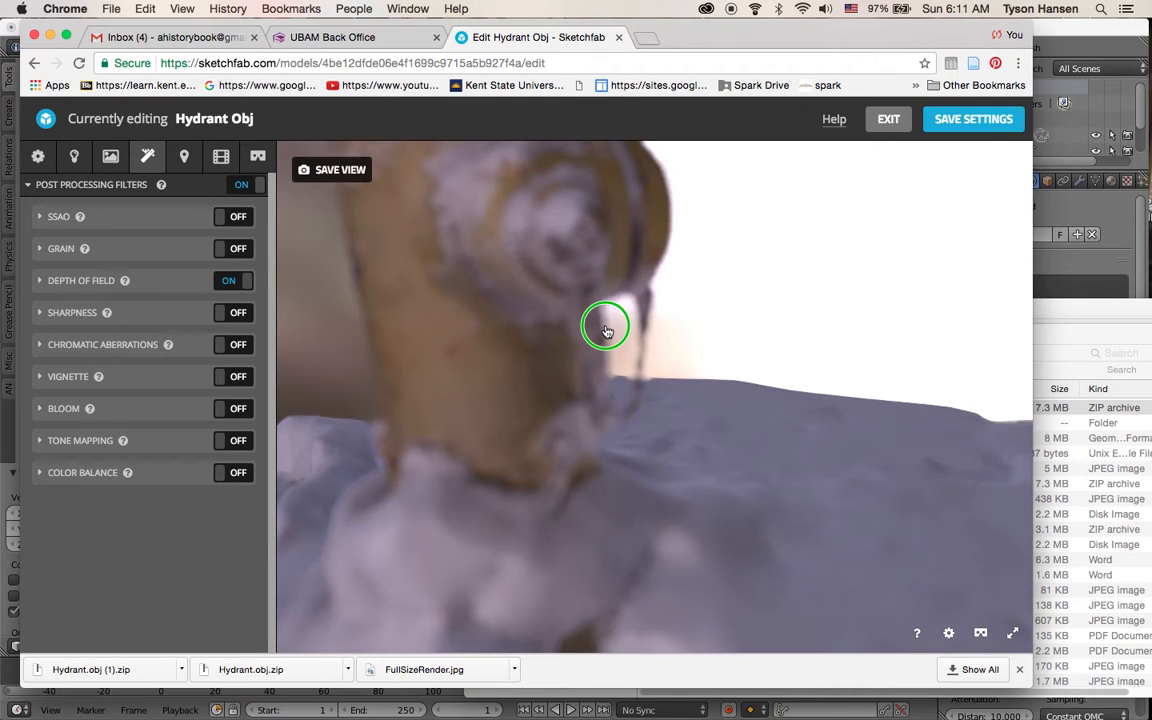
left_click_drag(606, 331, 560, 404)
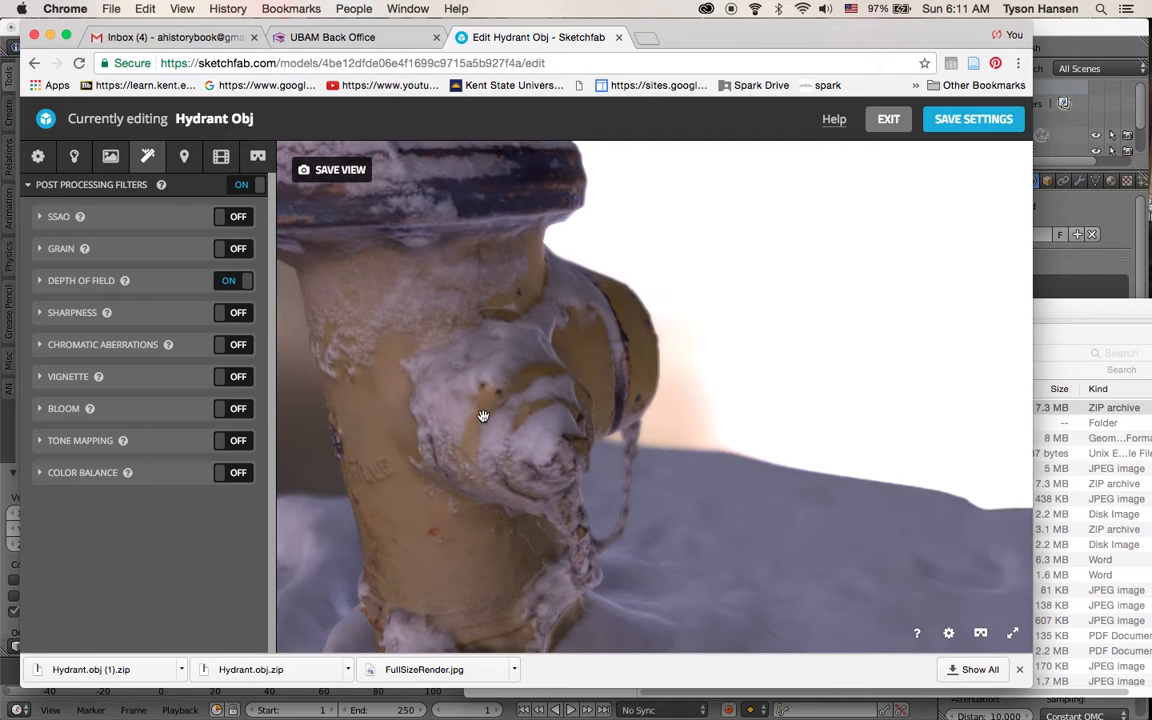
mouse_move(547, 403)
left_mouse_down()
mouse_move(535, 402)
mouse_move(543, 386)
left_mouse_up()
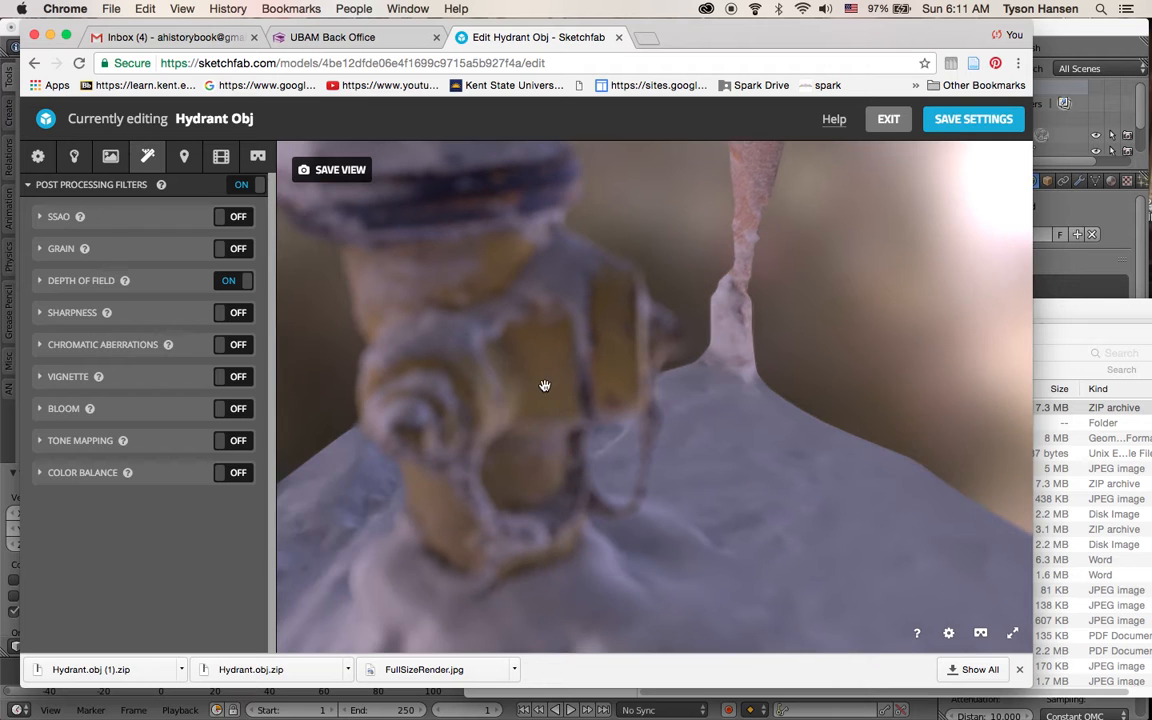
left_click(605, 342)
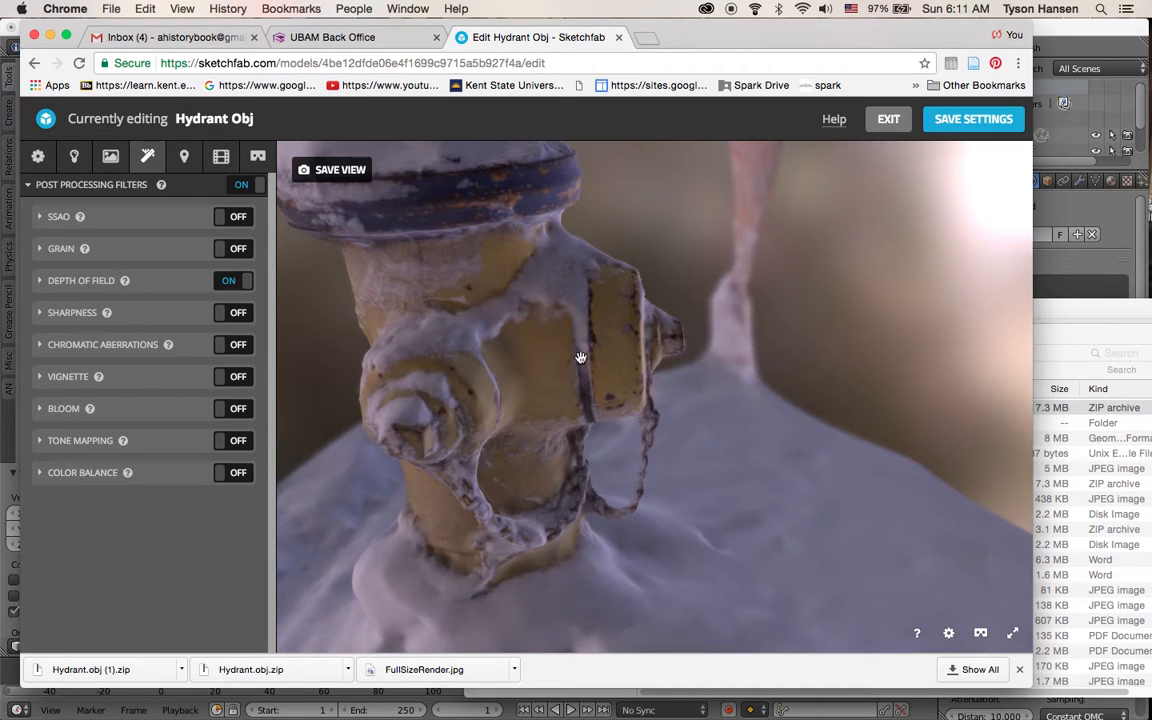
scroll(580, 357, "up", 5)
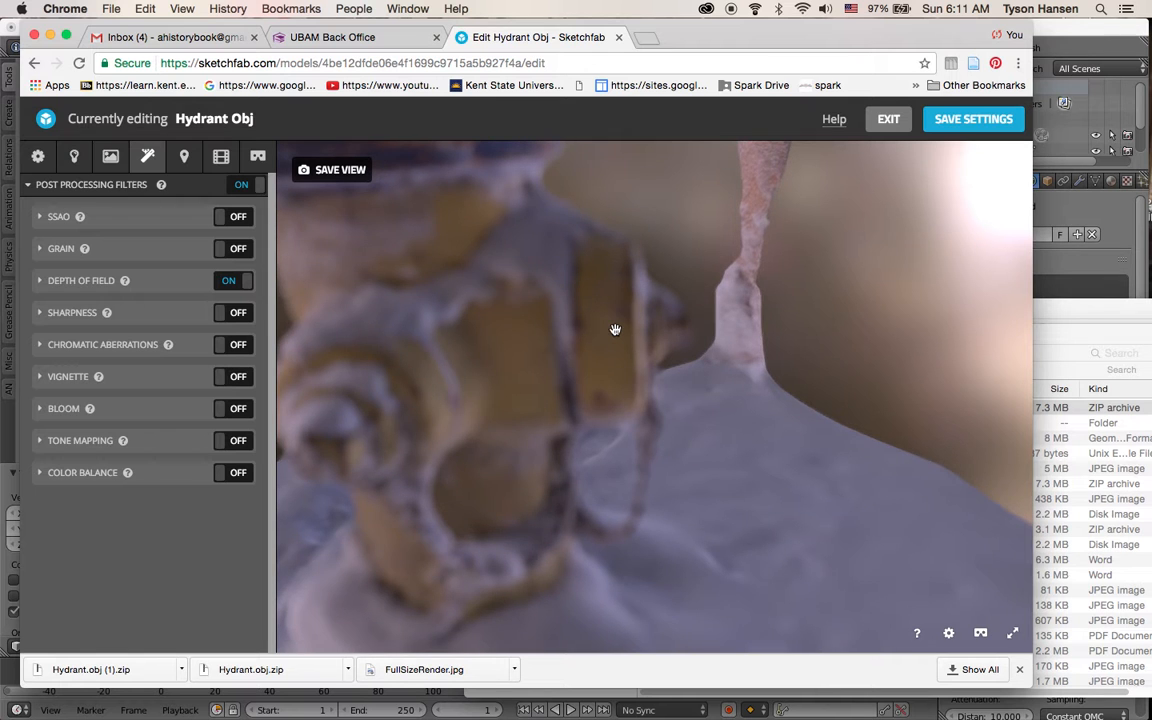
left_click(615, 330)
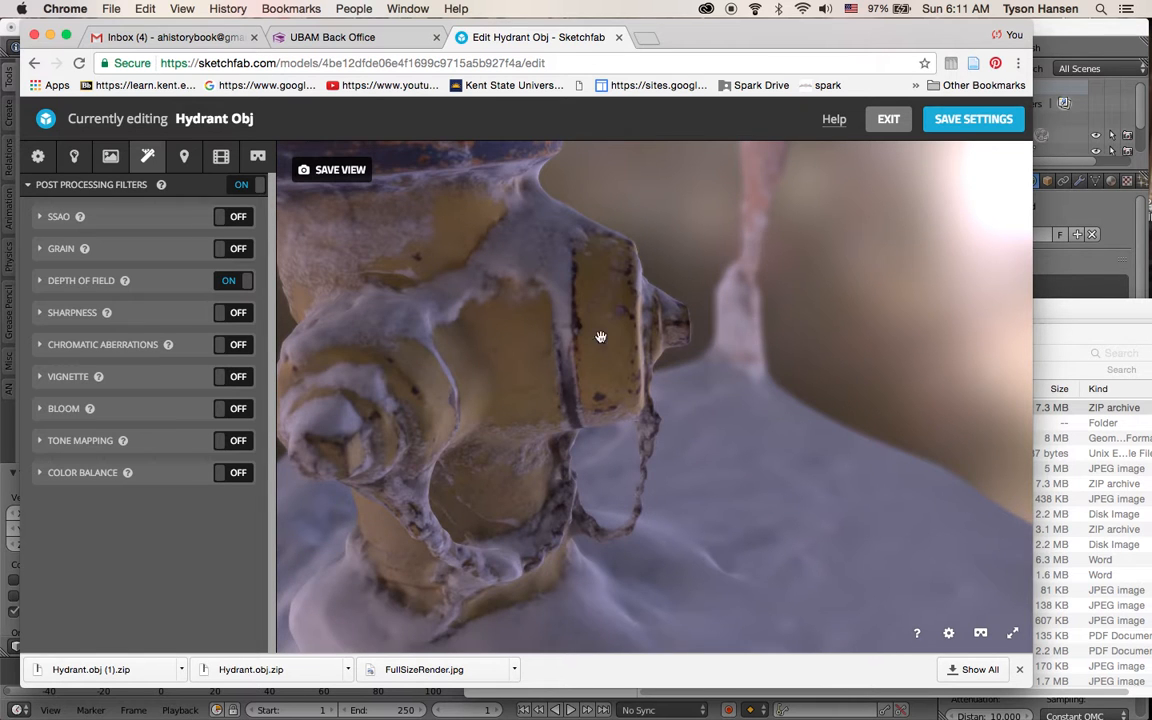
left_click(732, 327)
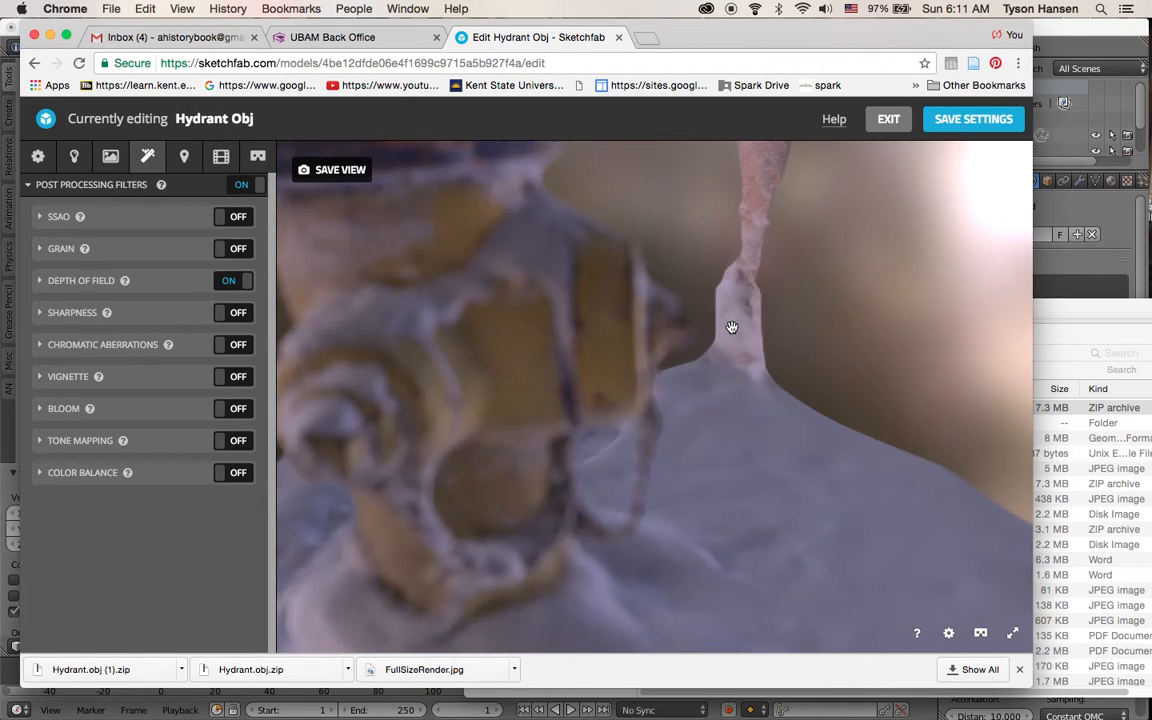
left_click(450, 321)
Save the 3D settings, exit the editor and orbit the updated model on its page
left_click(957, 126)
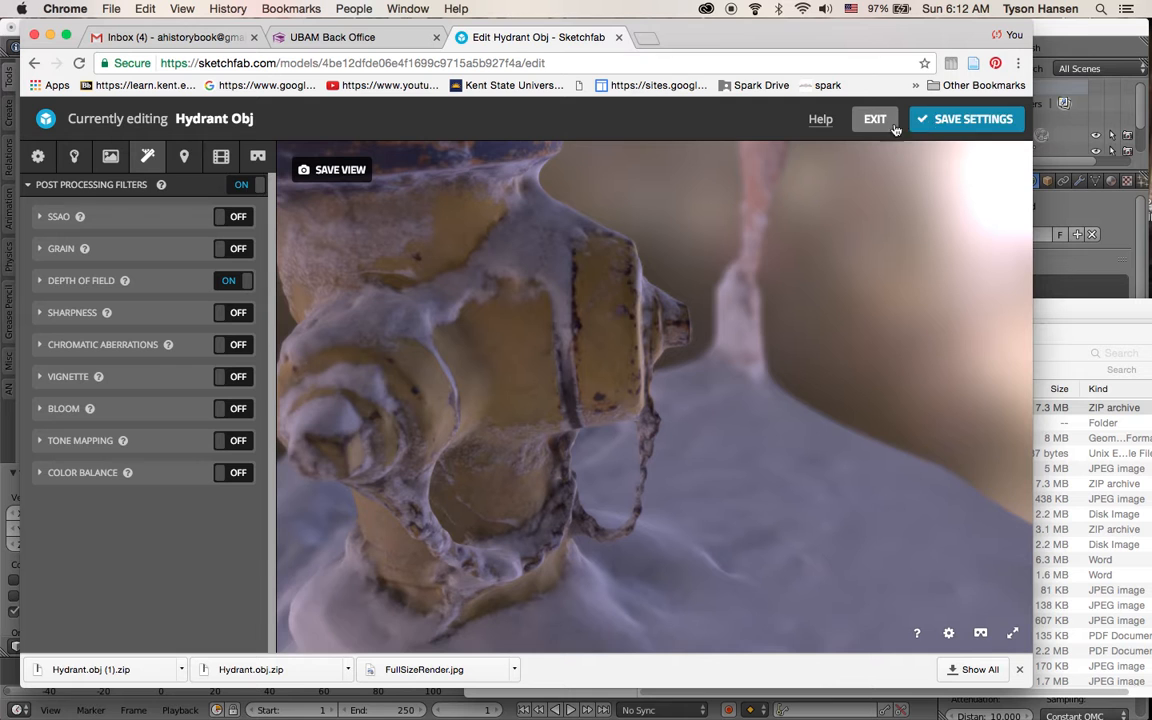
left_click(858, 124)
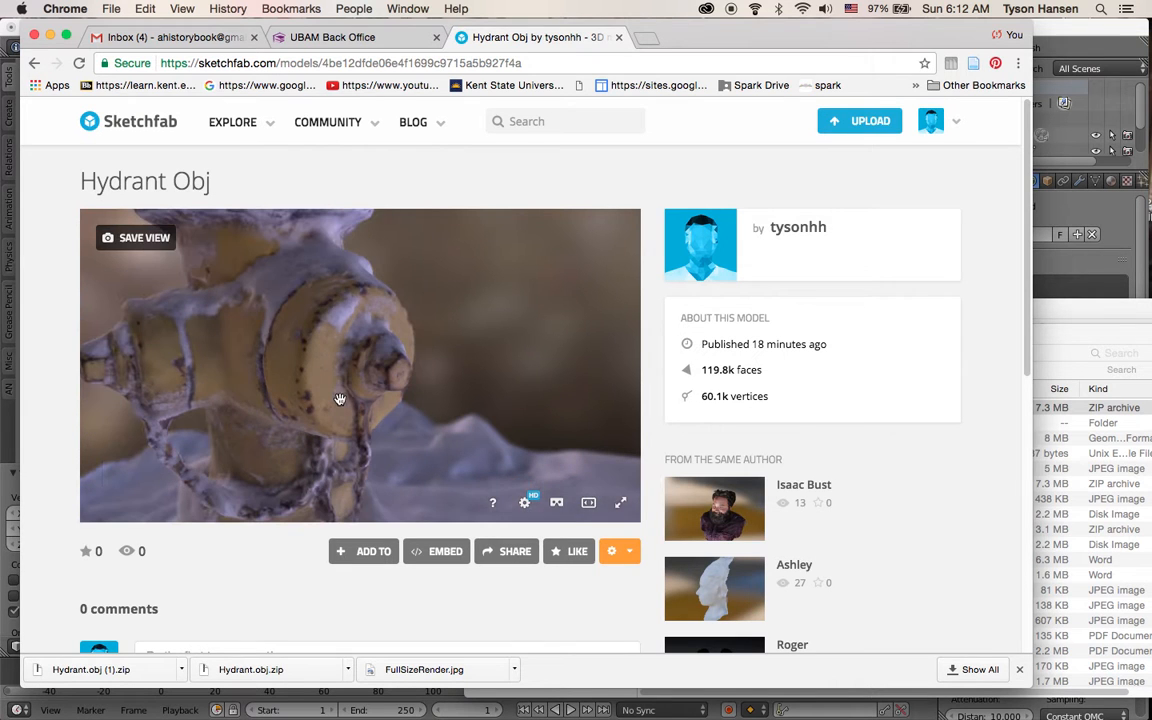
mouse_move(340, 399)
left_mouse_down()
mouse_move(296, 391)
mouse_move(373, 391)
mouse_move(367, 417)
mouse_move(299, 377)
mouse_move(255, 390)
mouse_move(174, 383)
mouse_move(208, 356)
left_mouse_up()
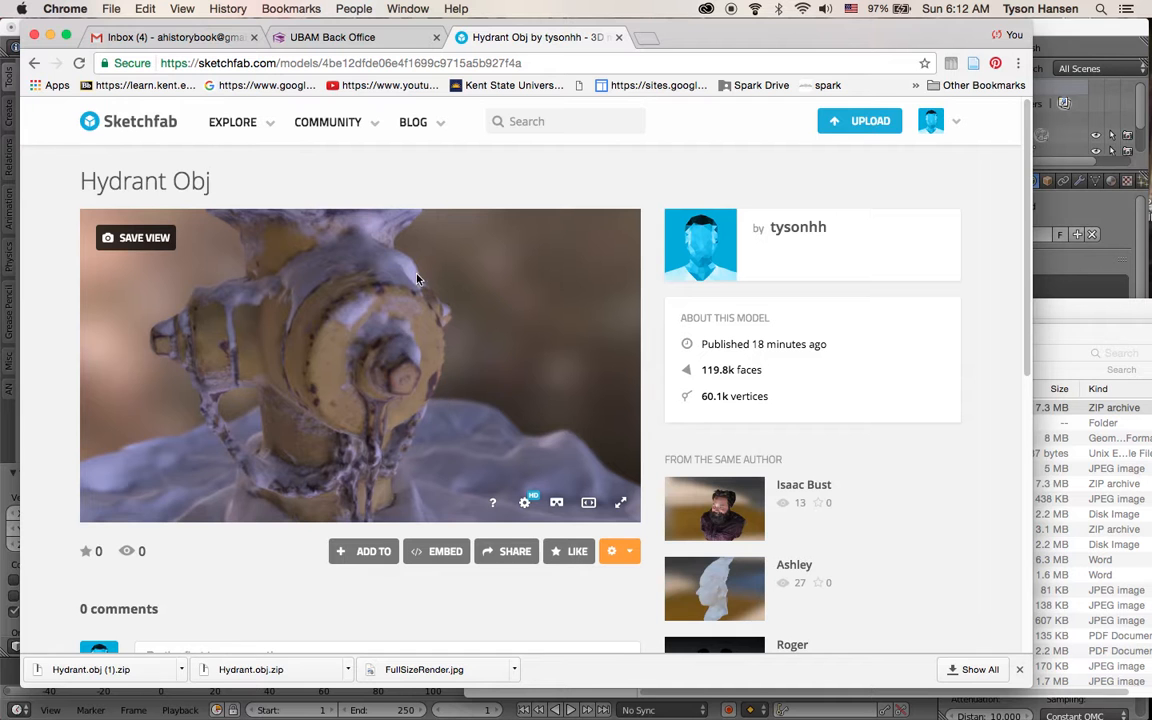
Close the Sketchfab tab, quit the browser and return to Blender
left_click(619, 37)
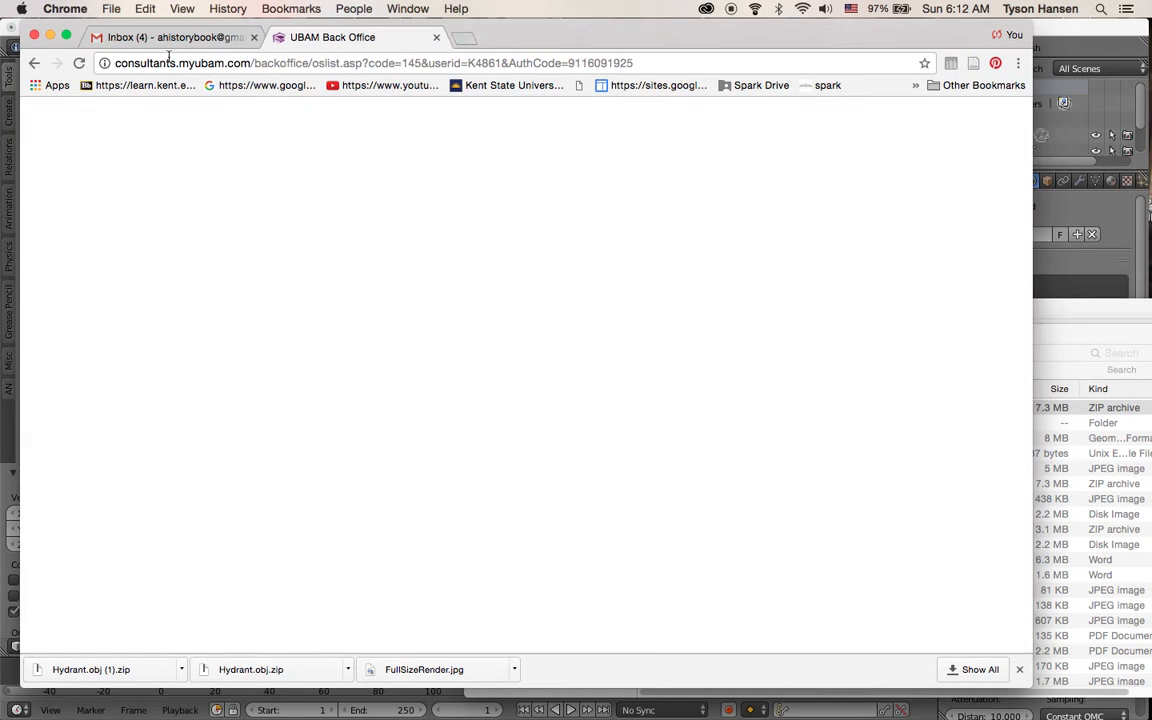
key("super+q")
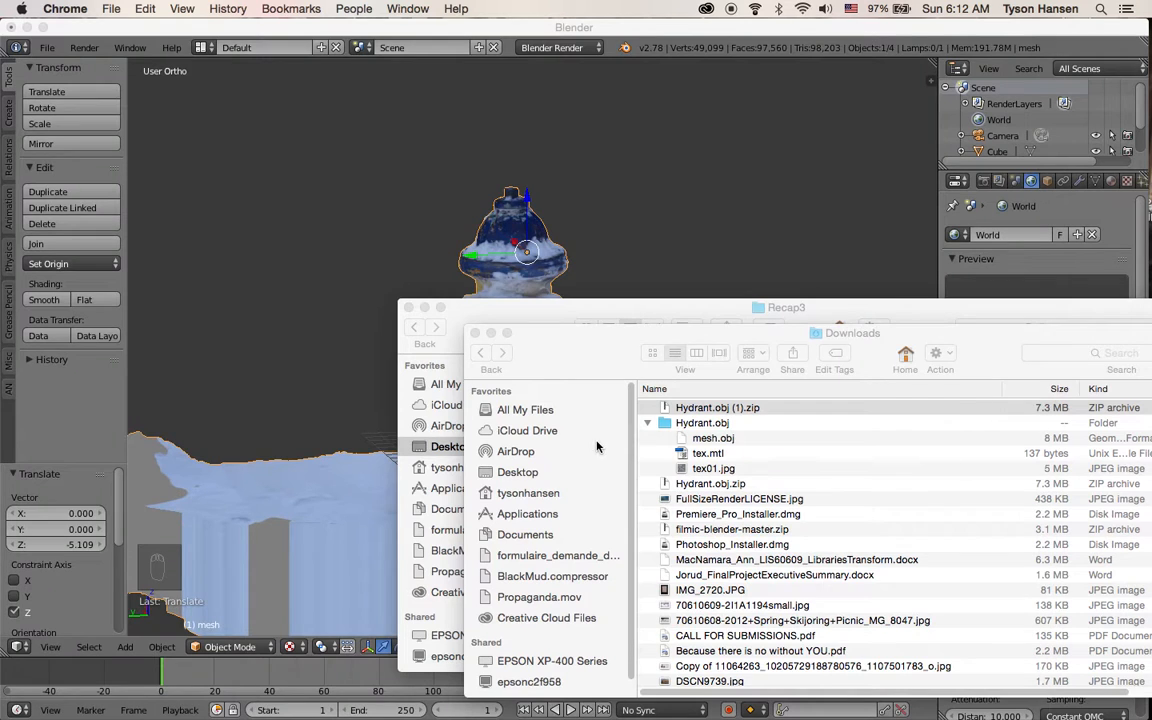
left_click(276, 273)
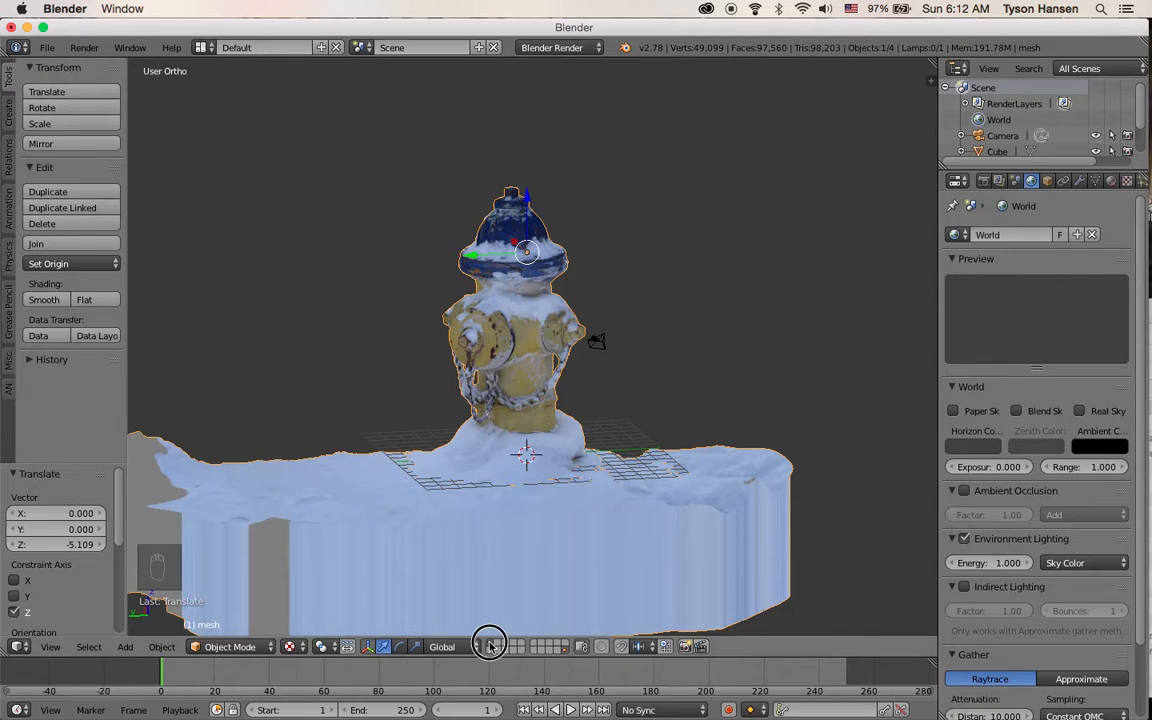
Delete the hydrant mesh and switch the viewport to solid shading
key("Delete")
middle_click_drag(520, 487, 476, 489)
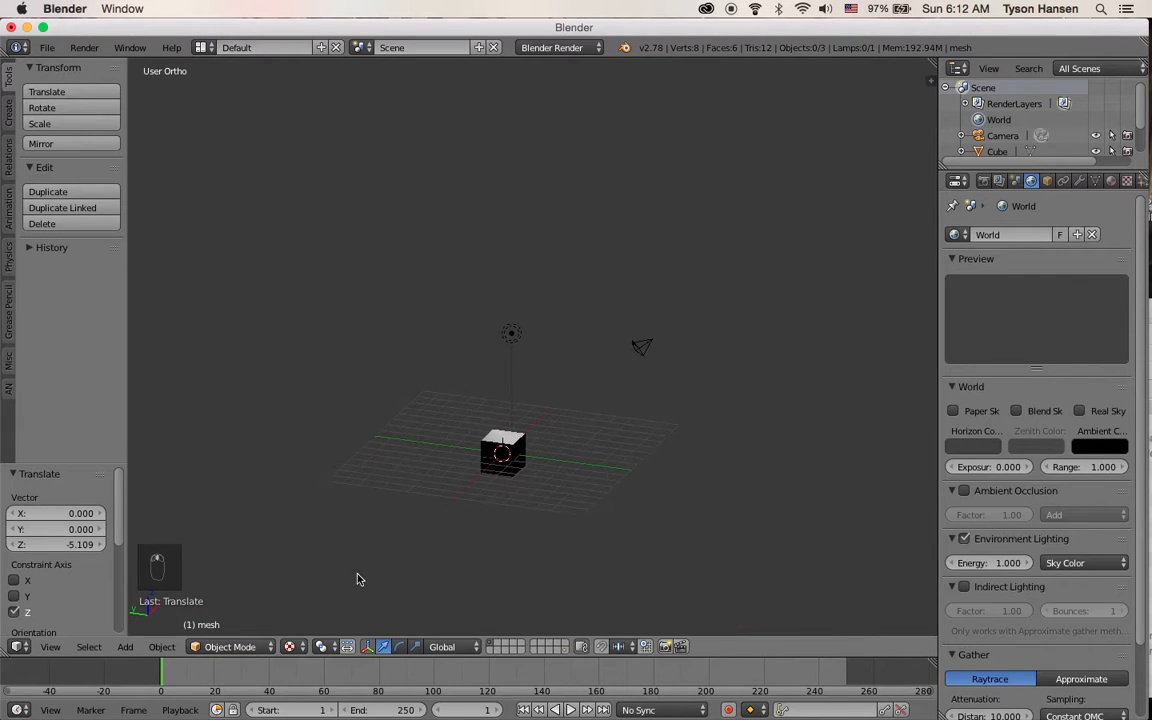
left_click(294, 645)
left_click(310, 596)
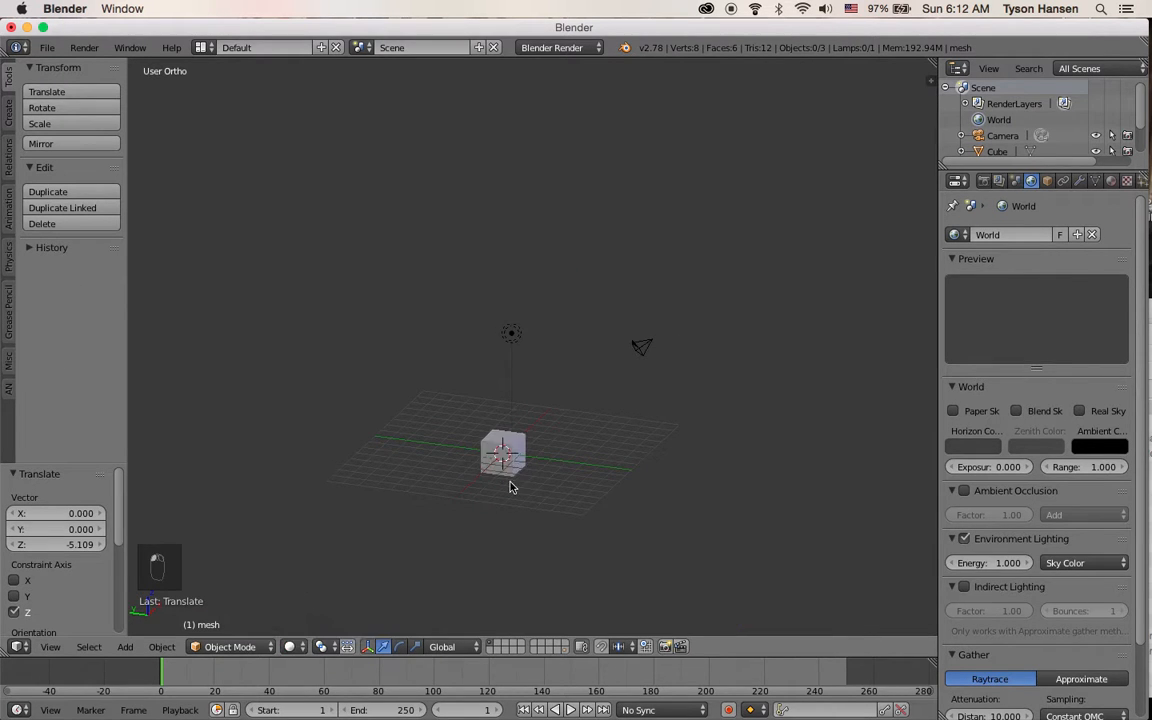
scroll(520, 470, "up", 4)
middle_click_drag(527, 463, 447, 447)
scroll(479, 487, "down", 2)
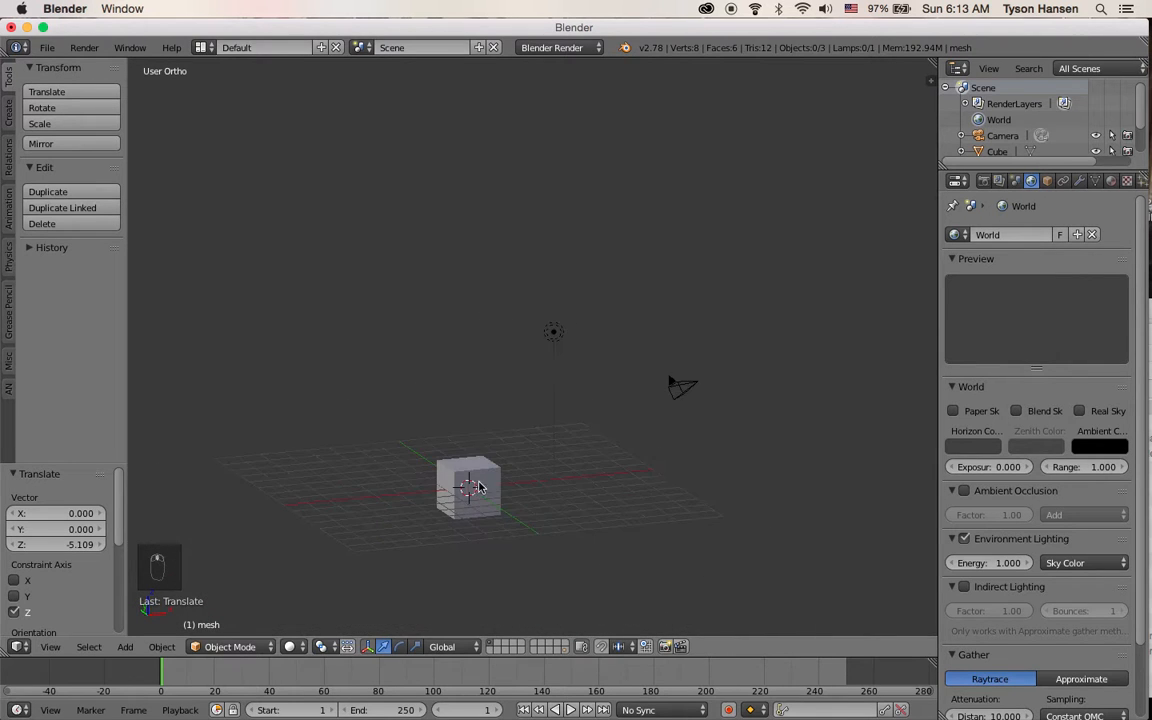
middle_click_drag(586, 473, 543, 481)
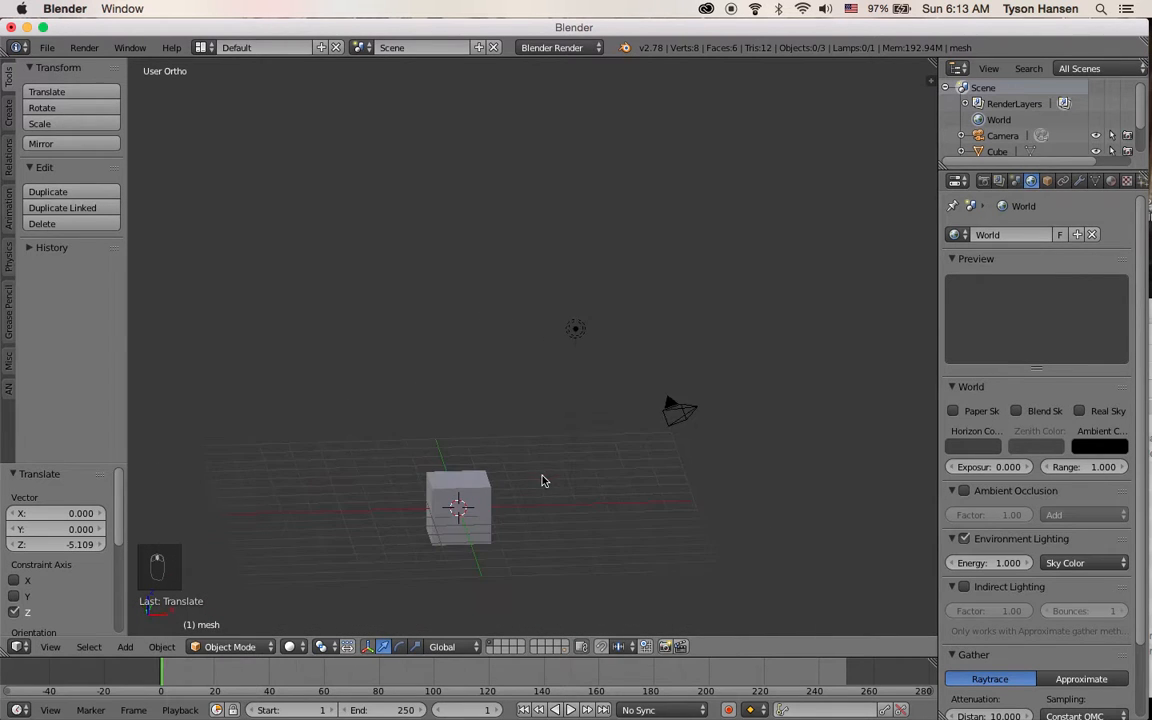
Reload the start-up file to reset the scene
left_click(44, 47)
left_click(53, 58)
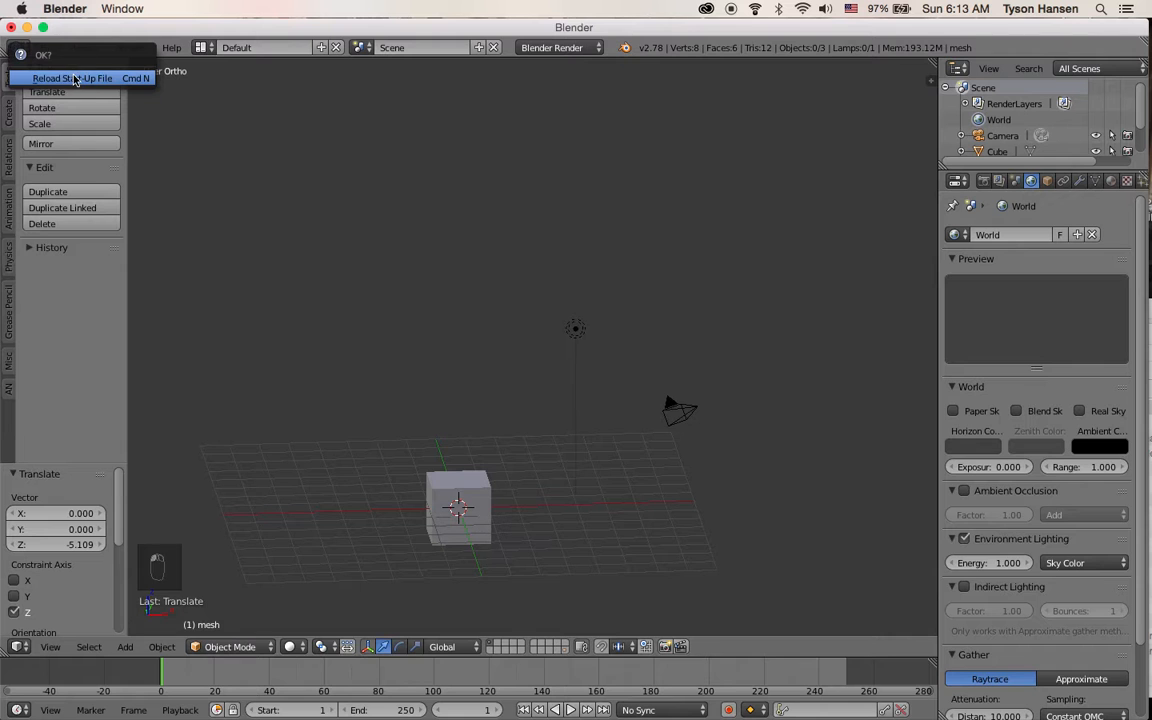
key("Return")
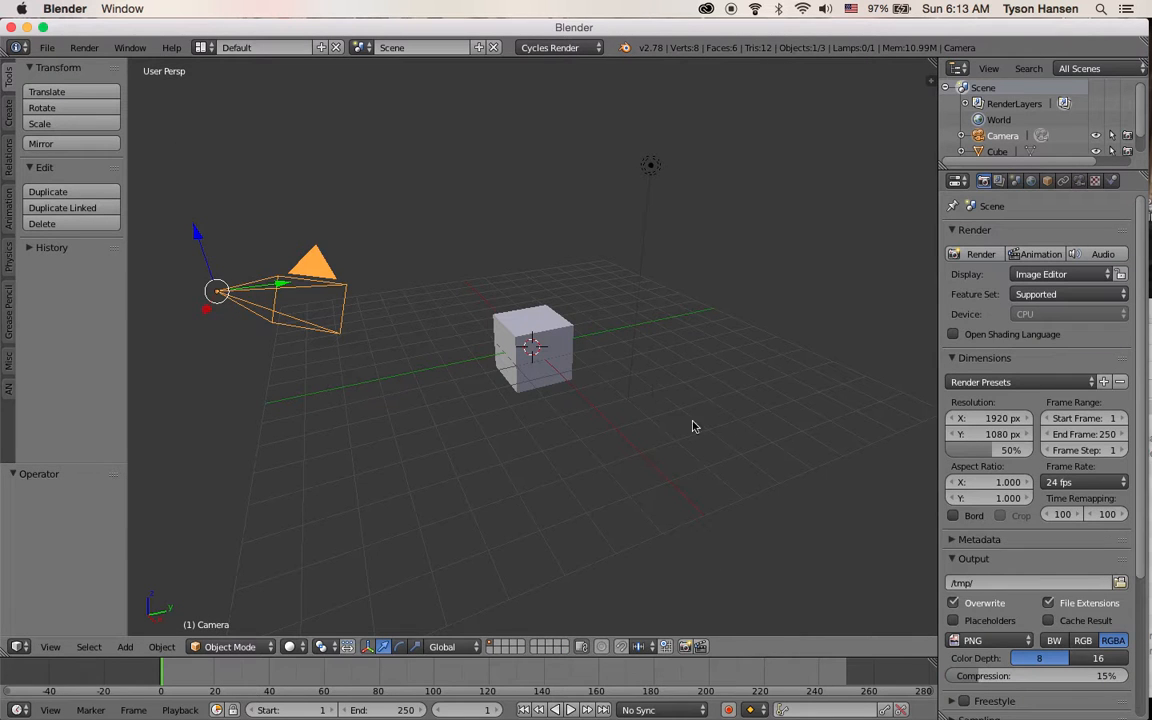
Place the 3D cursor at several points in the viewport, ending on top of the cube
left_click(432, 437)
left_click(514, 483)
left_click(581, 471)
left_click(637, 446)
left_click(430, 457)
left_click(417, 388)
left_click(460, 463)
left_click(535, 329)
left_click(654, 162)
left_click(538, 314)
Open User Preferences, set Input's Select With option to Left, save the user settings and close the window
left_click(47, 47)
left_click(100, 228)
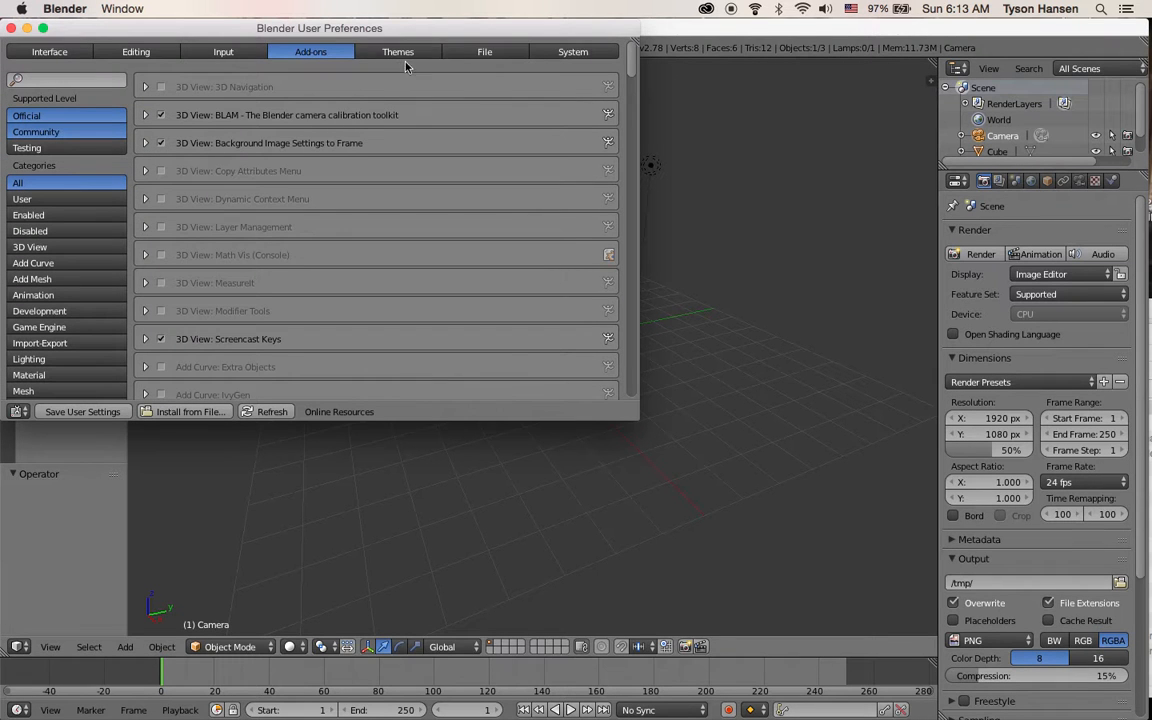
left_click(224, 54)
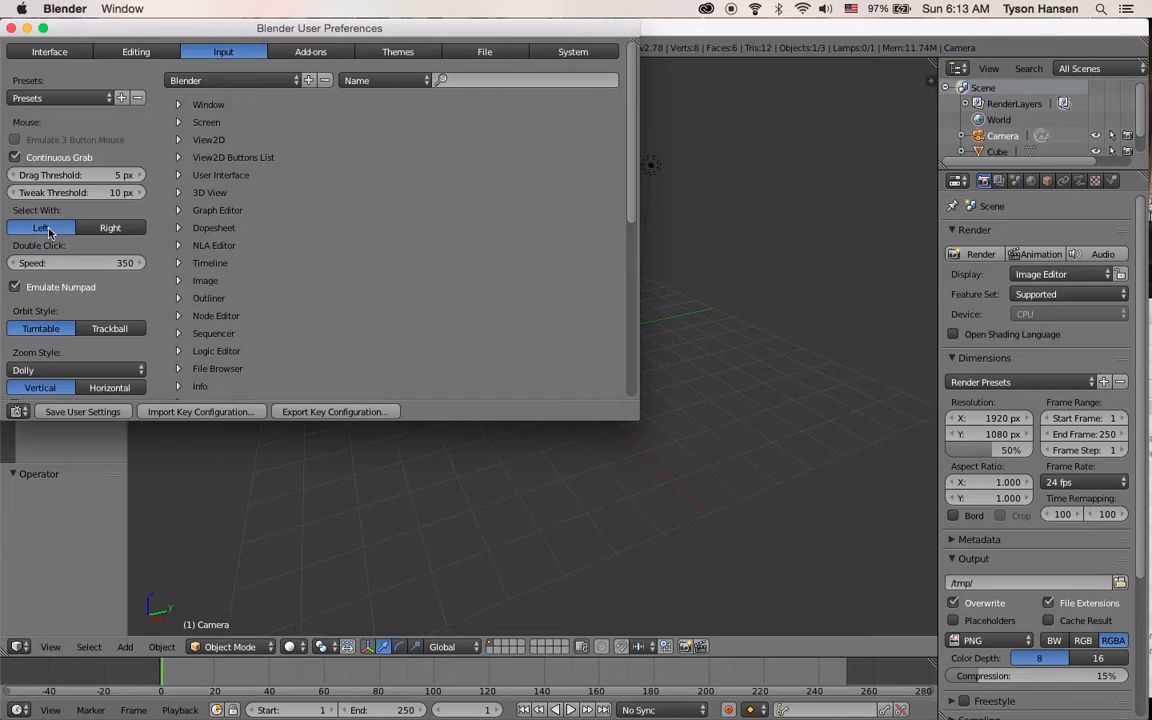
left_click(116, 230)
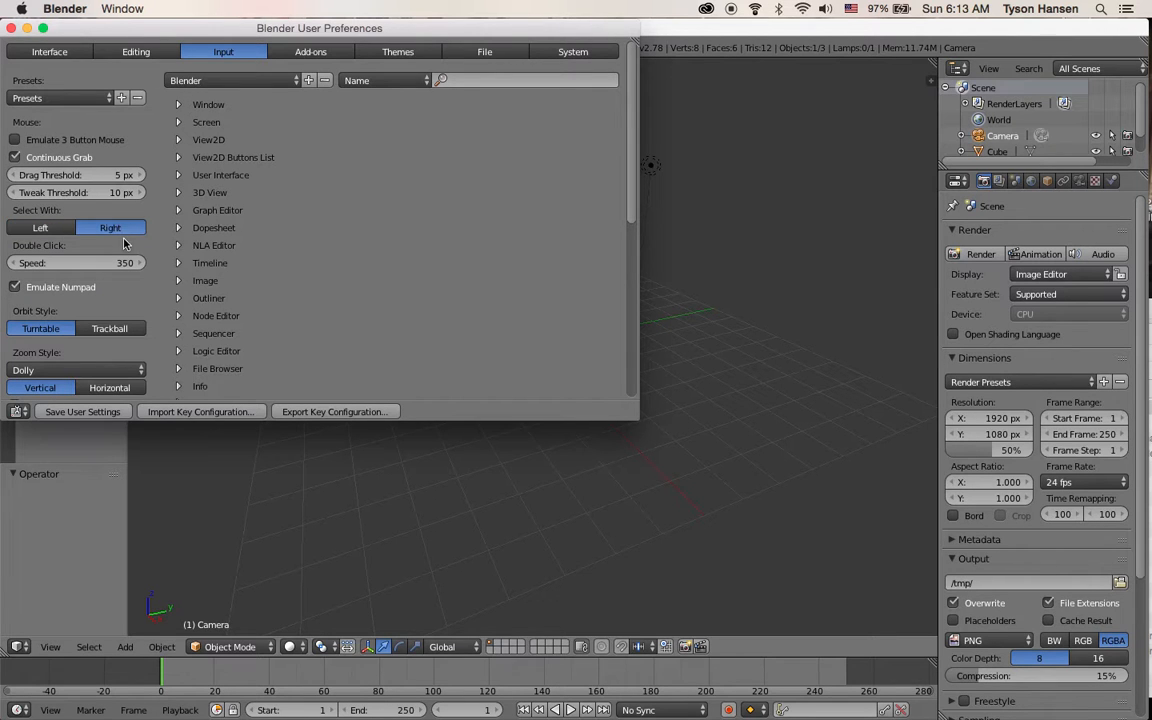
left_click(44, 229)
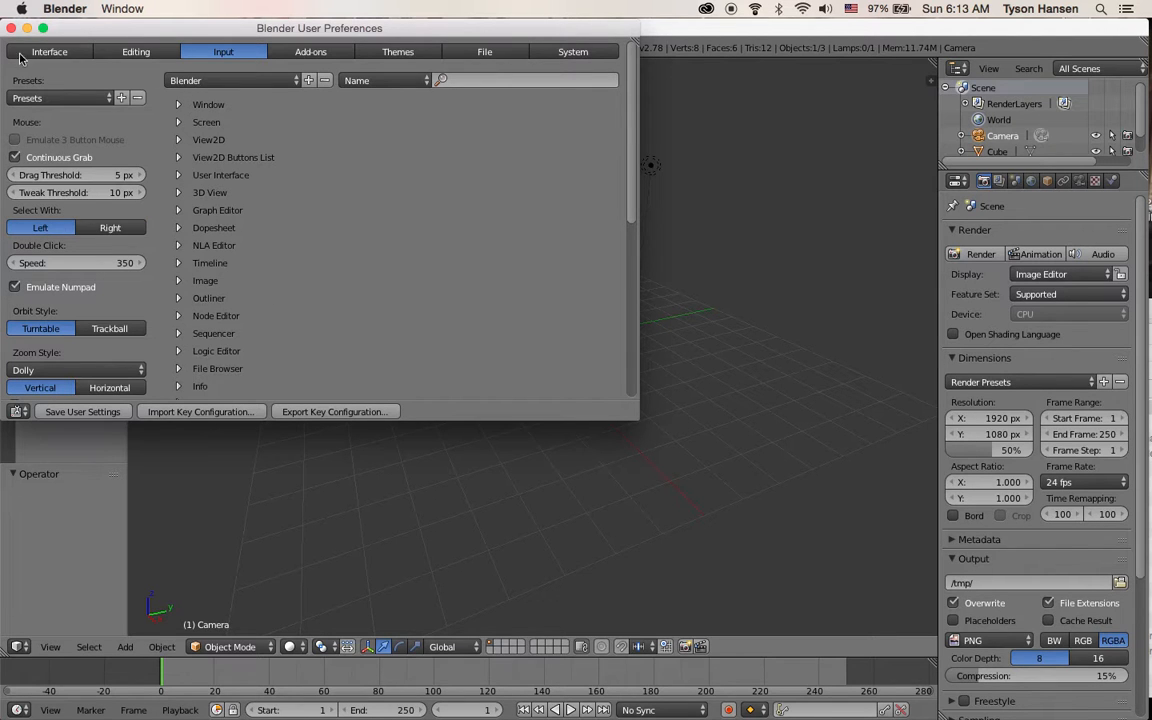
left_click(81, 410)
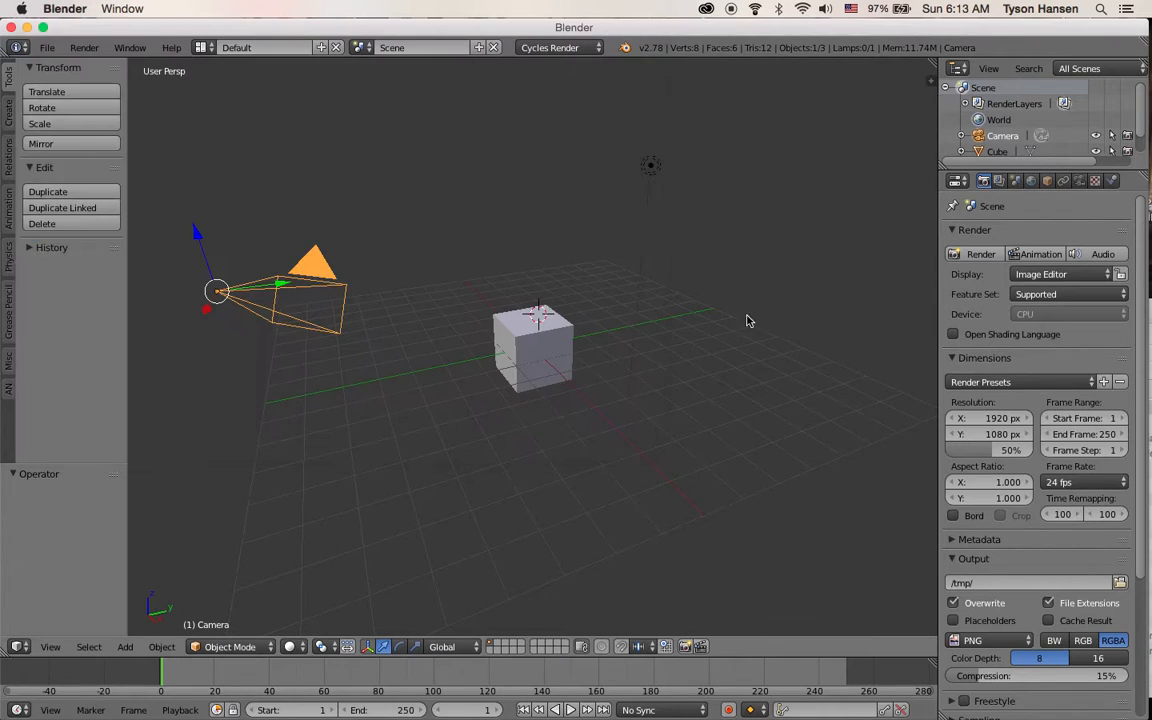
left_click(12, 28)
Start the Screencast Keys display from the properties sidebar and hide the sidebar again
key("n")
scroll(830, 460, "down", 8)
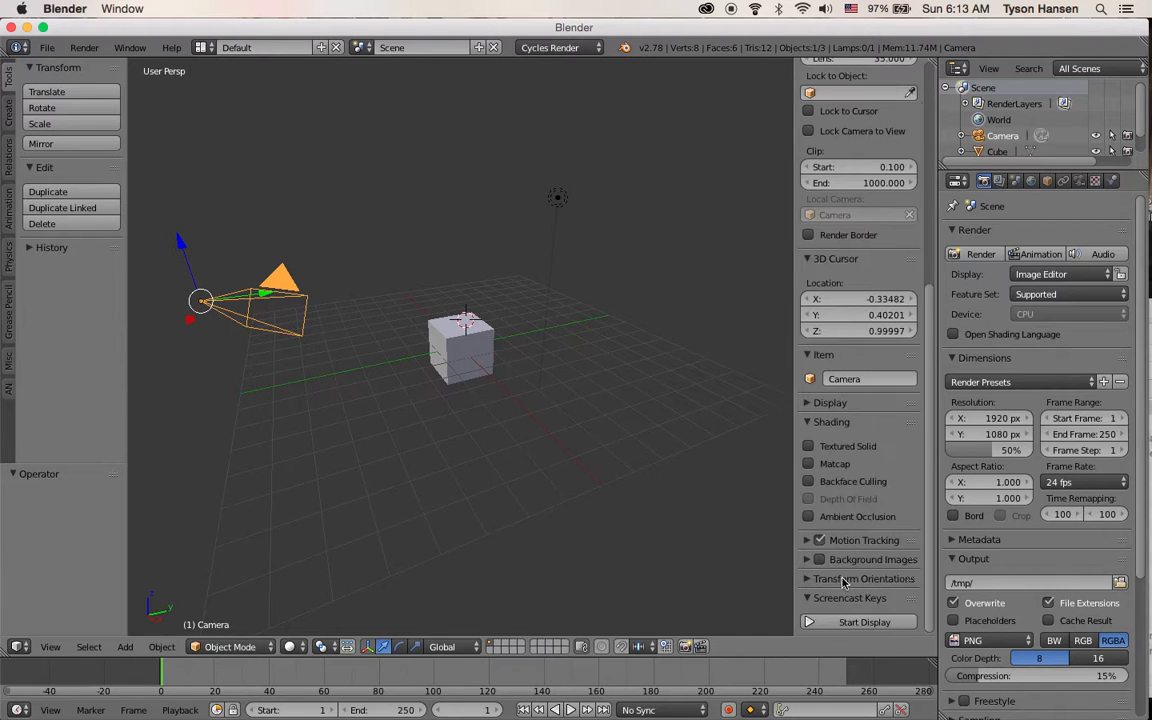
left_click(840, 625)
key("n")
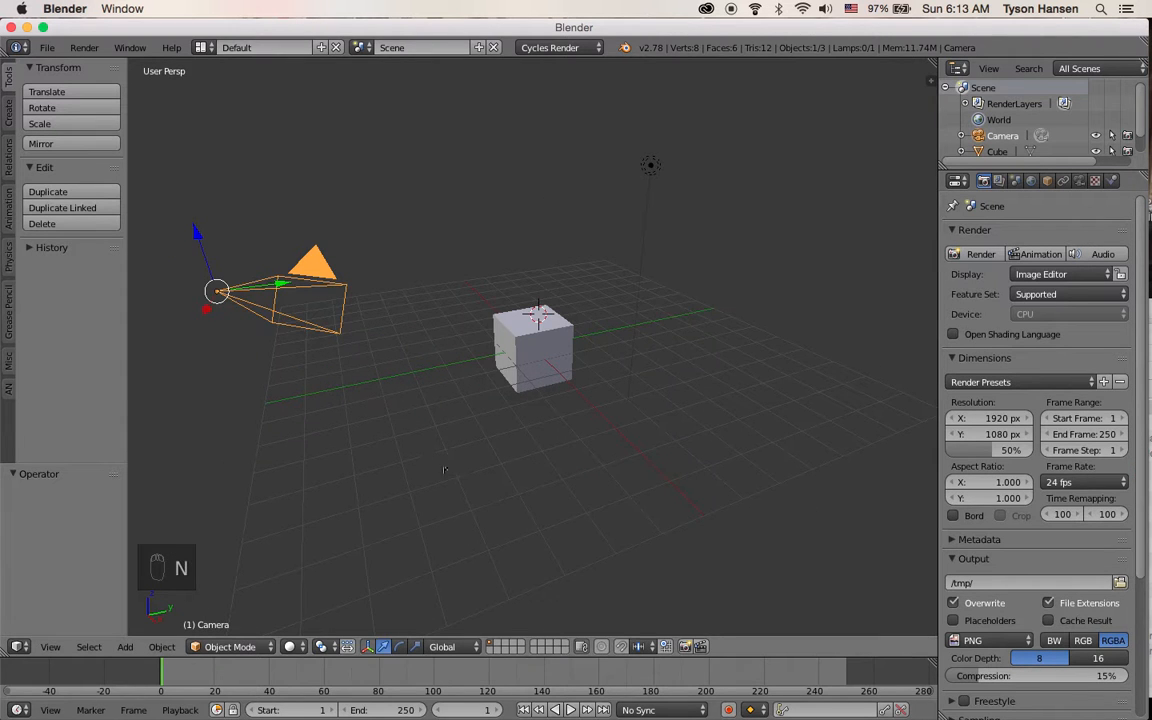
key("n")
key("n")
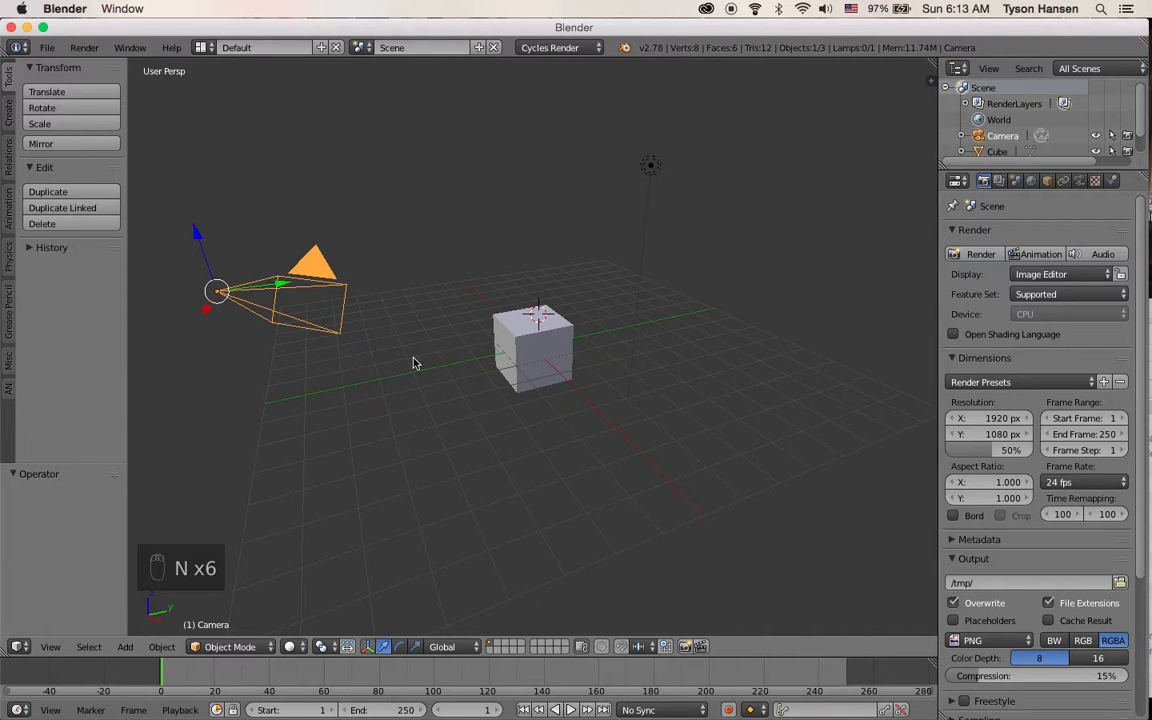
mouse_move(413, 363)
middle_mouse_down()
mouse_move(465, 381)
mouse_move(458, 368)
mouse_move(398, 369)
mouse_move(427, 393)
mouse_move(411, 355)
mouse_move(424, 378)
mouse_move(395, 376)
middle_mouse_up()
scroll(460, 368, "up", 4)
scroll(460, 368, "down", 5)
scroll(458, 368, "up", 4)
scroll(430, 374, "down", 2)
right_click(515, 361)
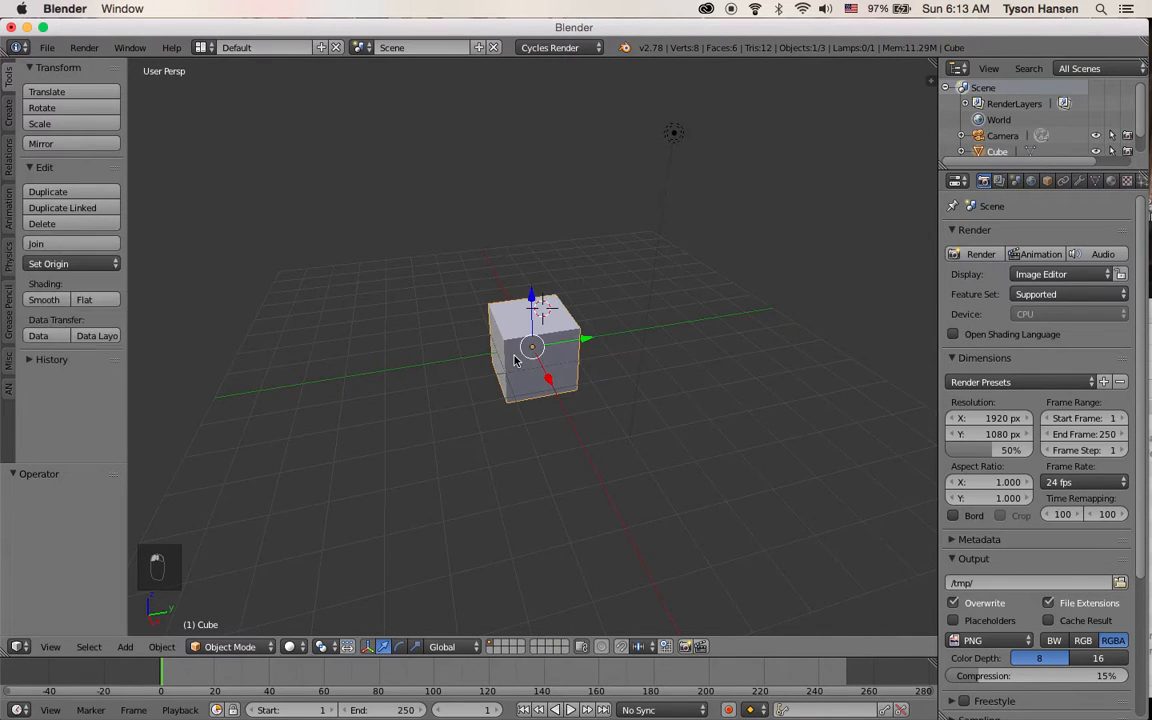
scroll(463, 390, "down", 2)
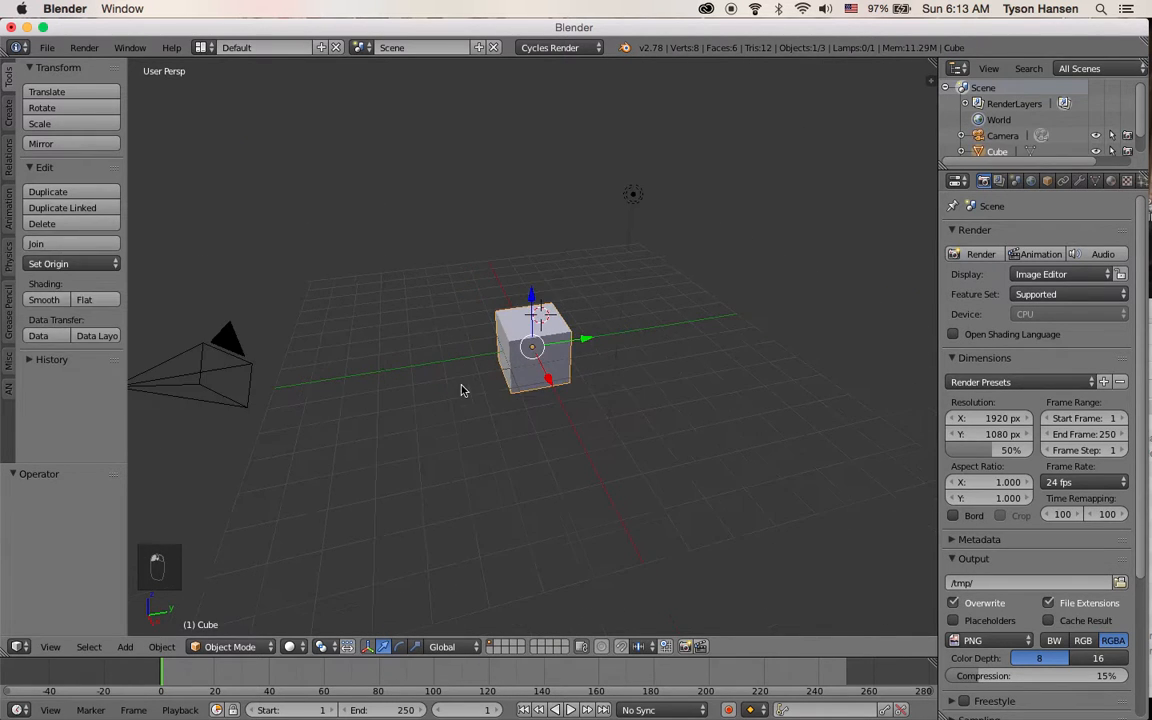
Move the lamp to a new position above the grid and undo the move
right_click(633, 194)
key("g")
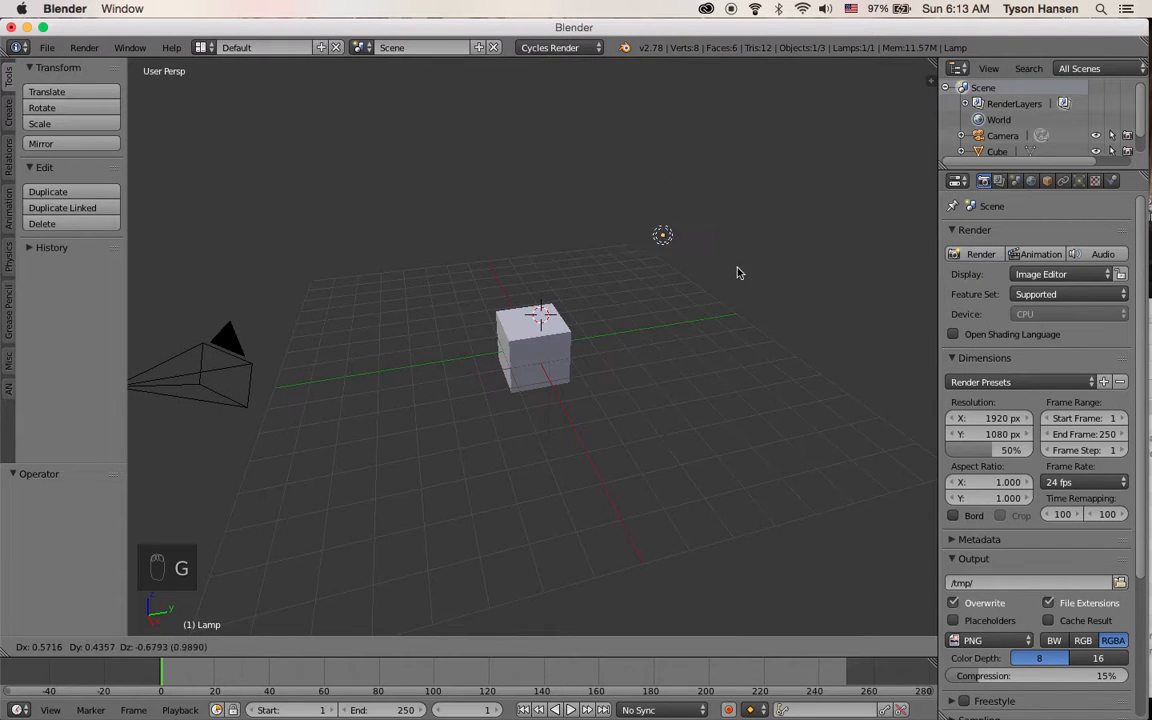
right_click(707, 301)
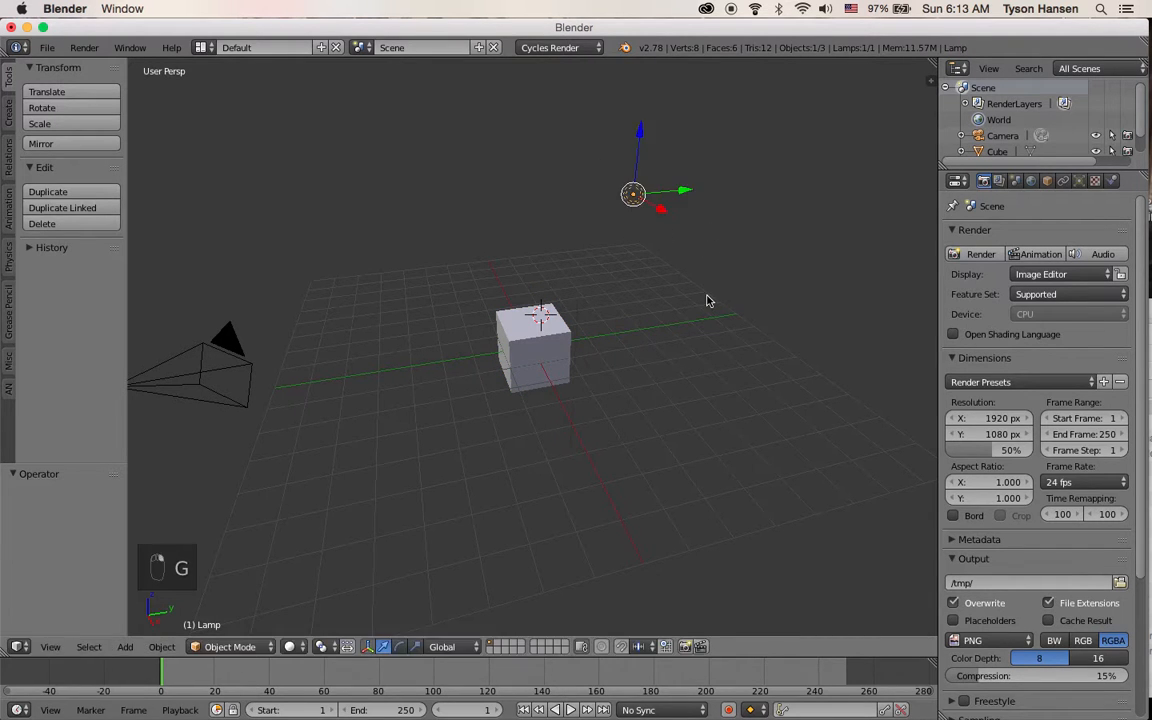
key("g")
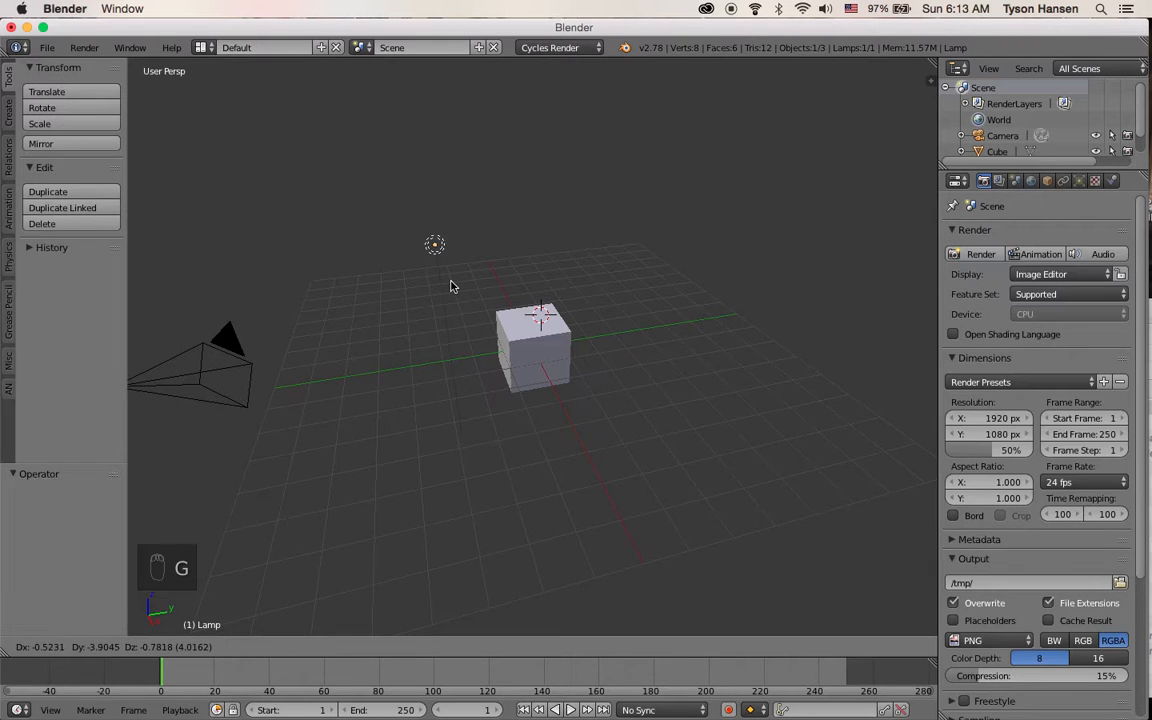
left_click(450, 287)
key("g")
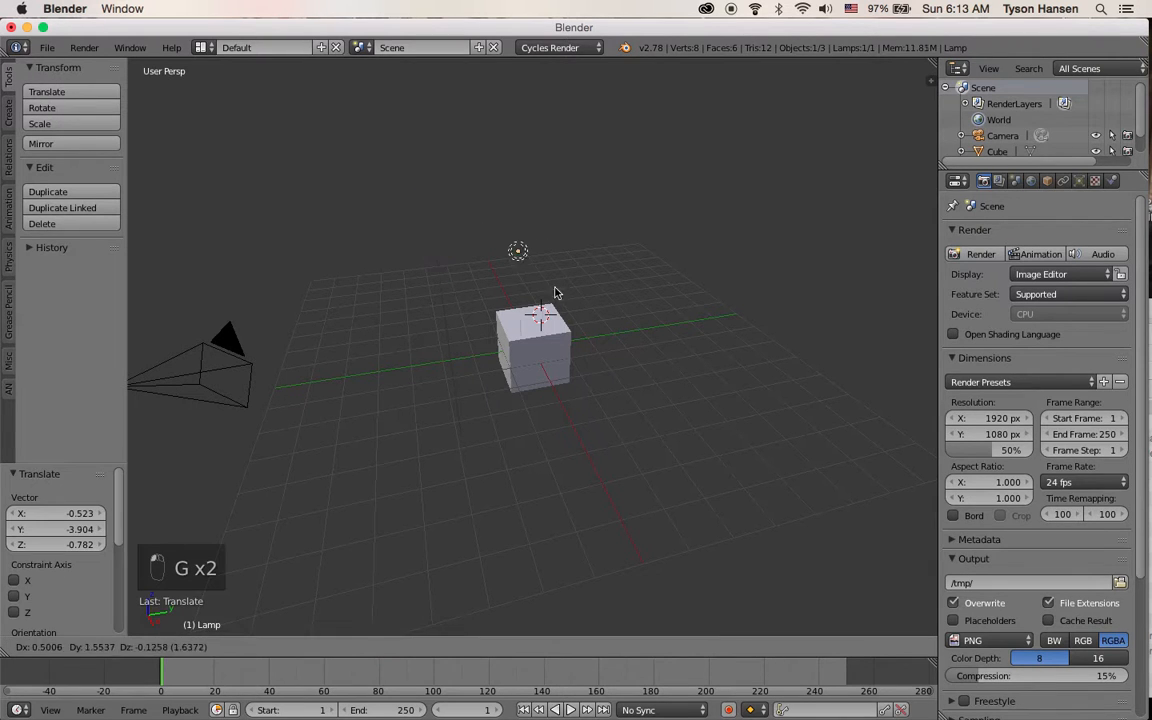
right_click(775, 252)
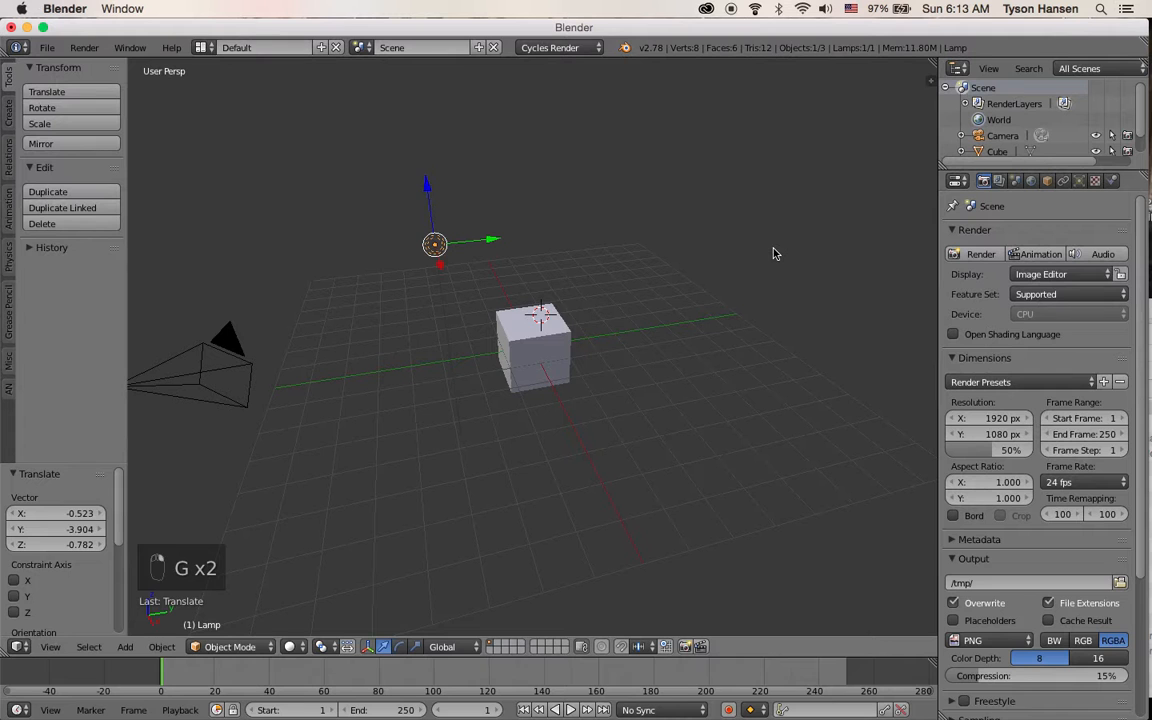
key("super+z")
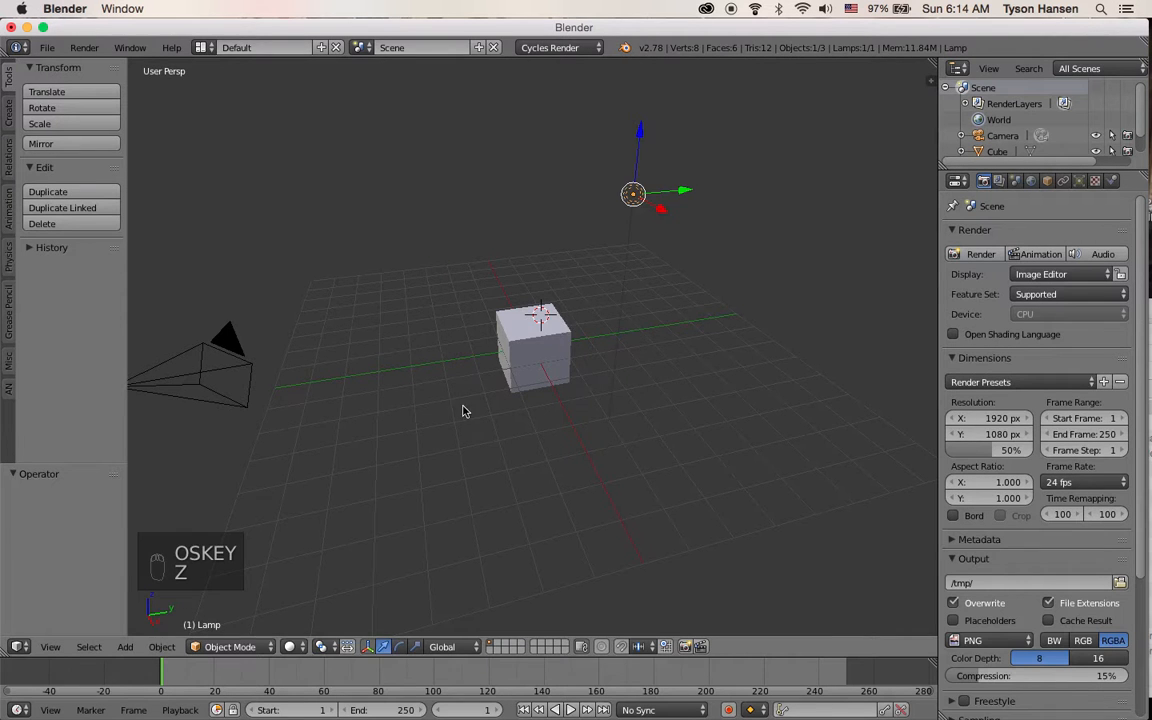
Locate the hydrant's mesh.obj file inside the Hydrant.obj folder in Downloads, then return to Blender
scroll(470, 405, "down", 5)
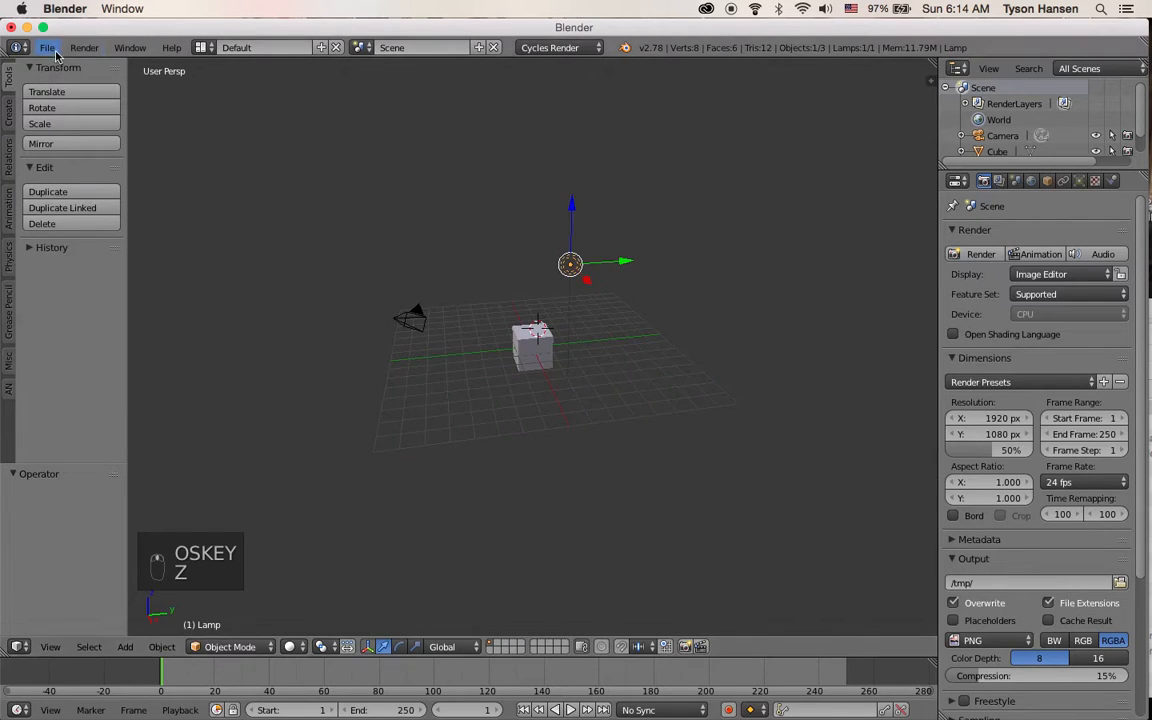
mouse_move(1147, 85)
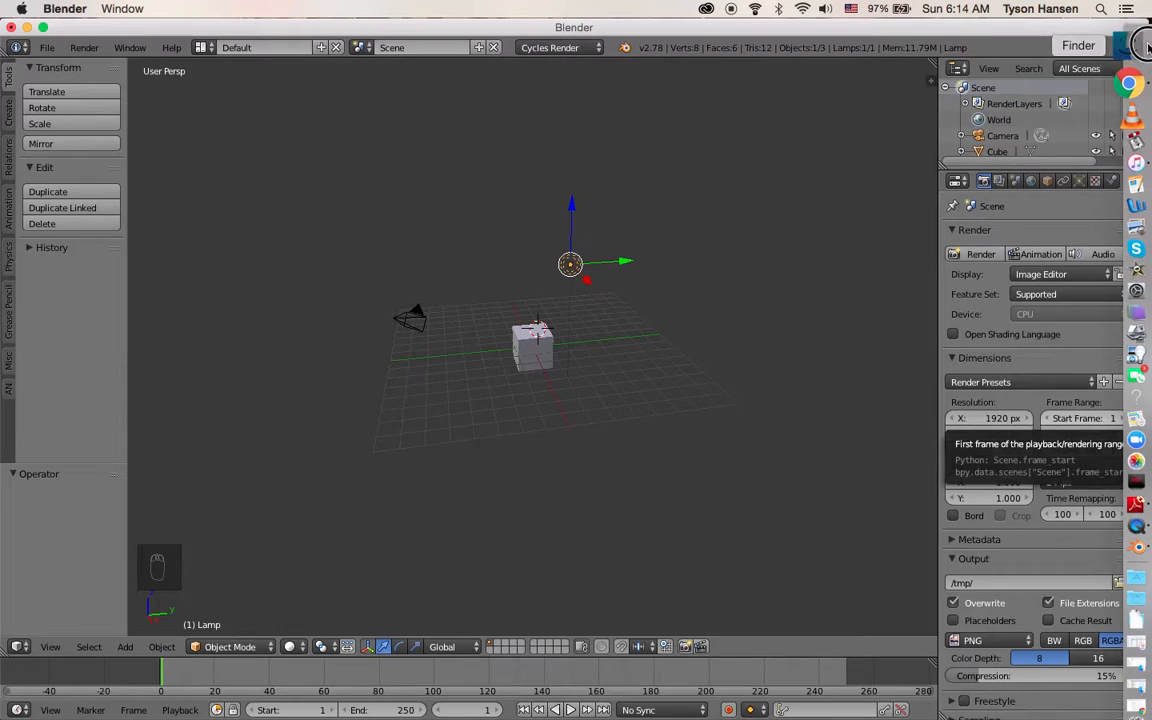
left_click(1145, 47)
left_click(685, 411)
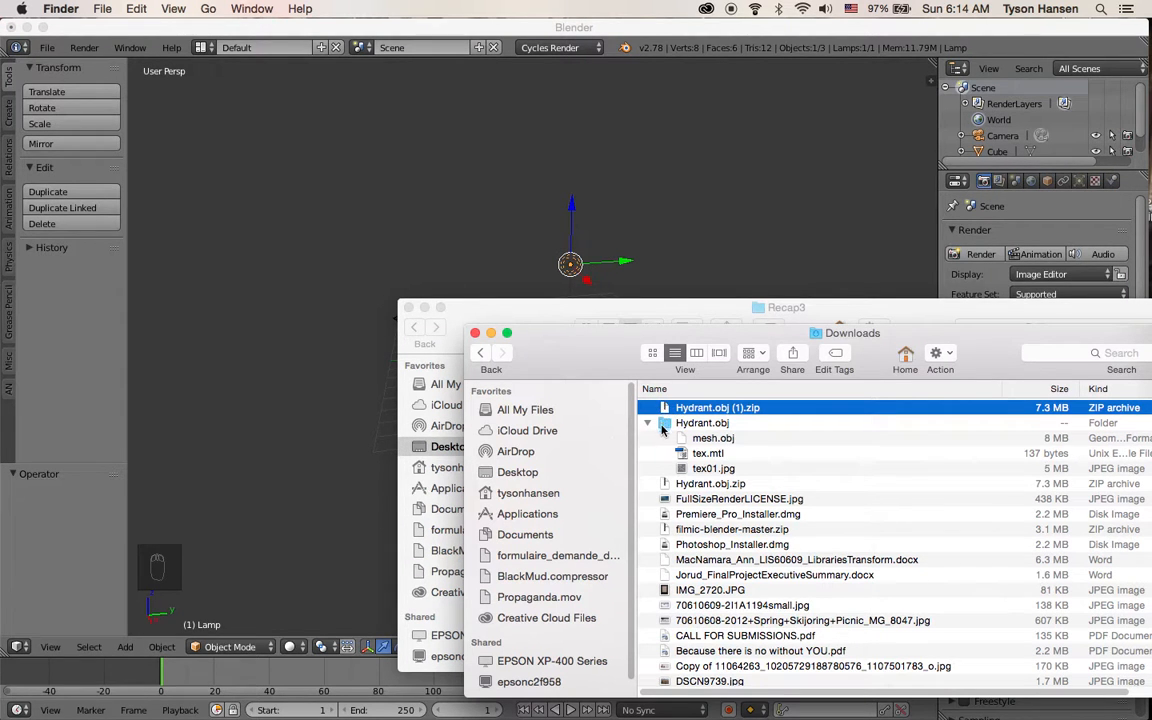
left_click(668, 424)
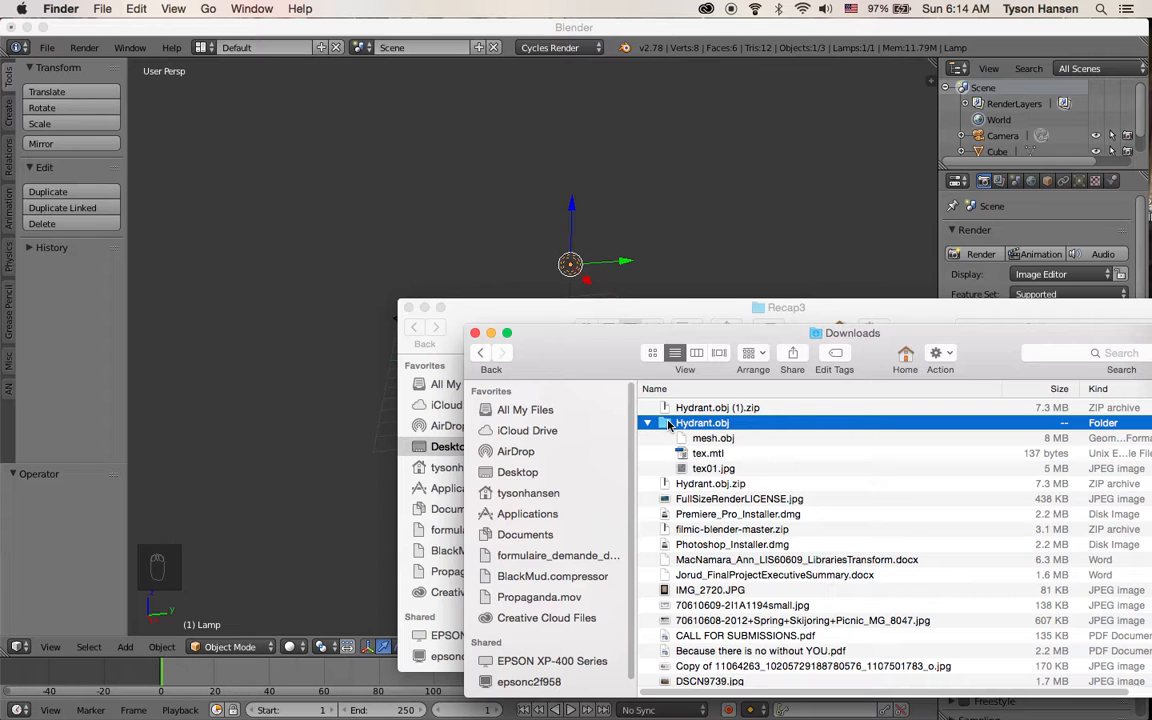
left_click(720, 439)
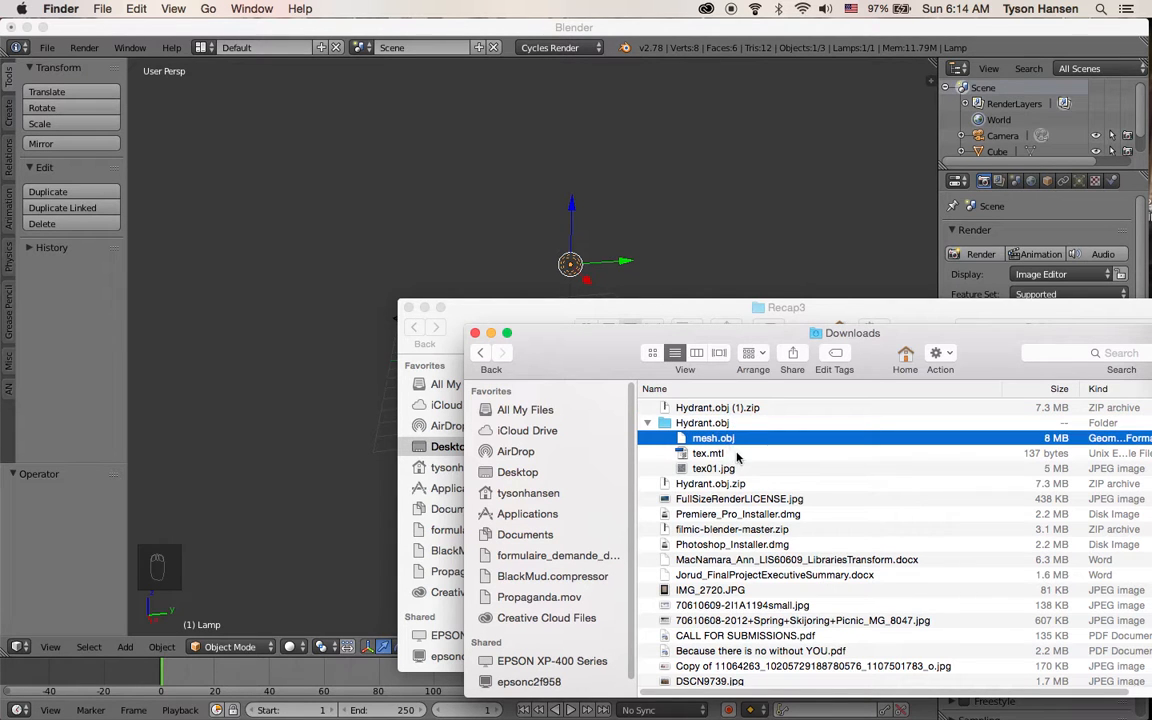
left_click(181, 348)
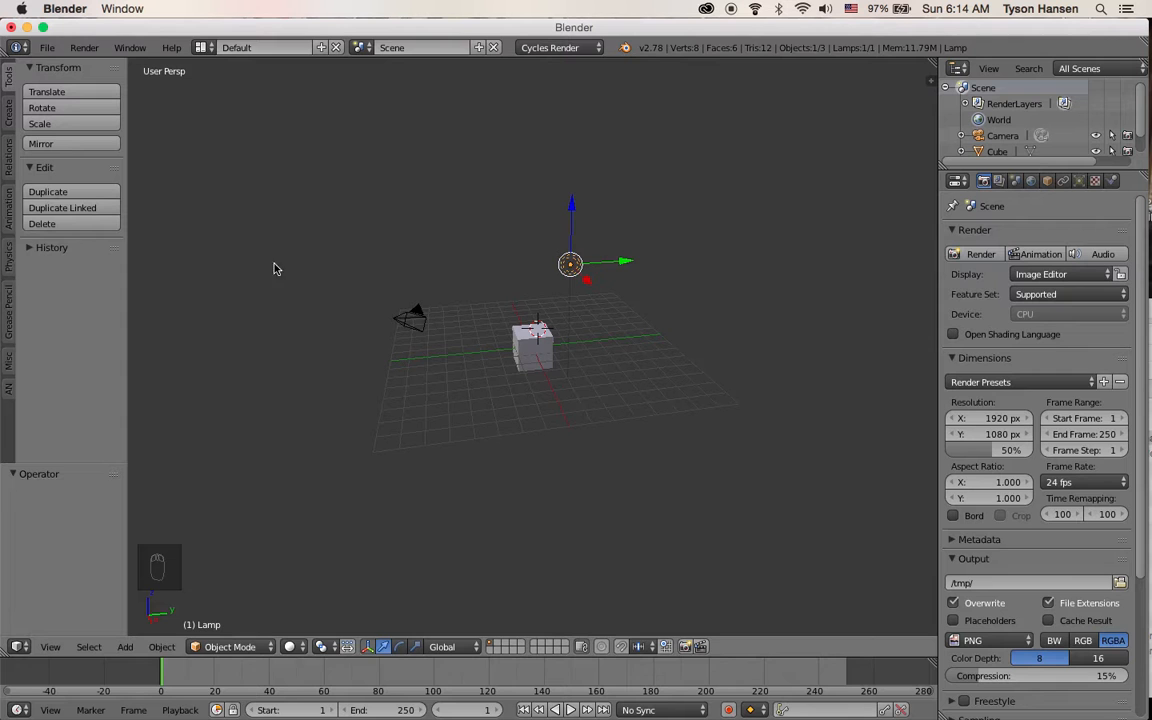
Select the default cube and delete it
right_click(530, 368)
key("KP_Decimal")
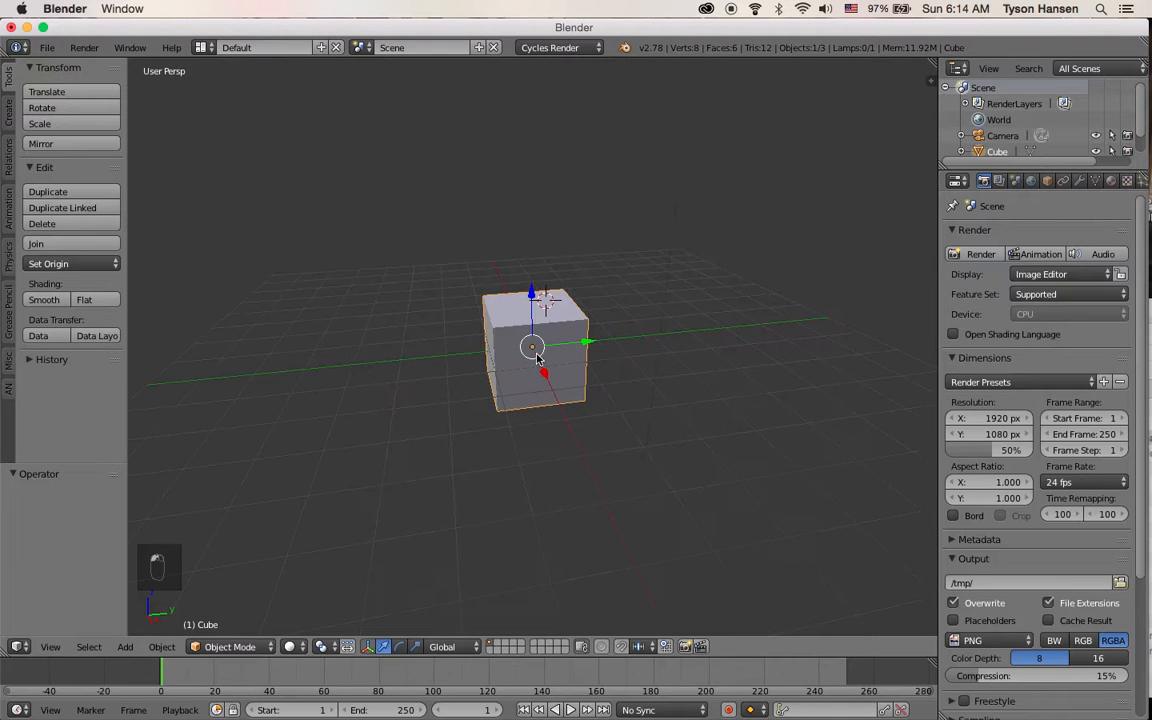
key("x")
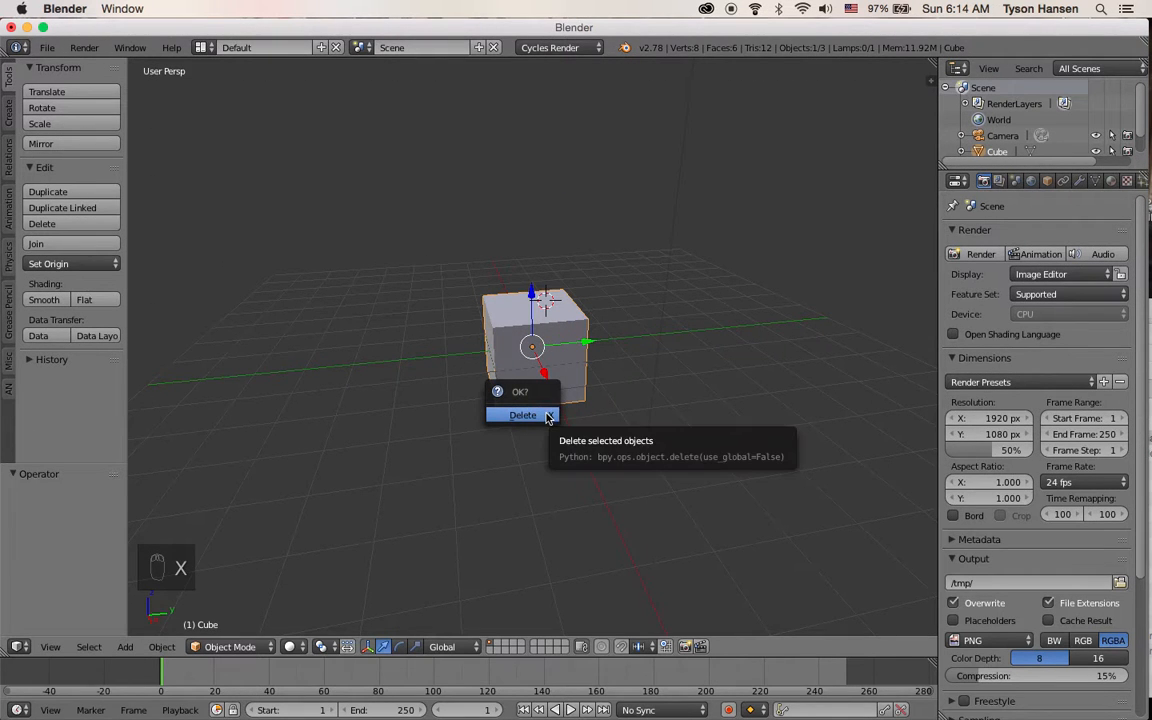
left_click(546, 416)
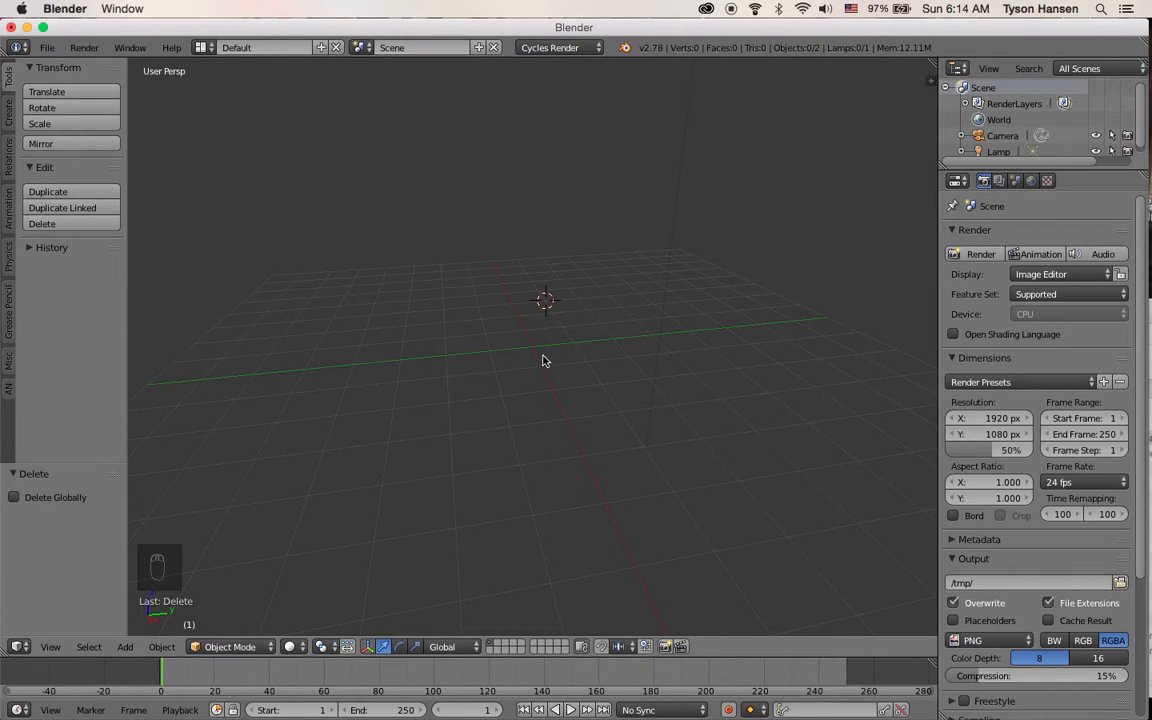
Snap the 3D cursor to the scene center, repeating it through the operator search
key("shift+s")
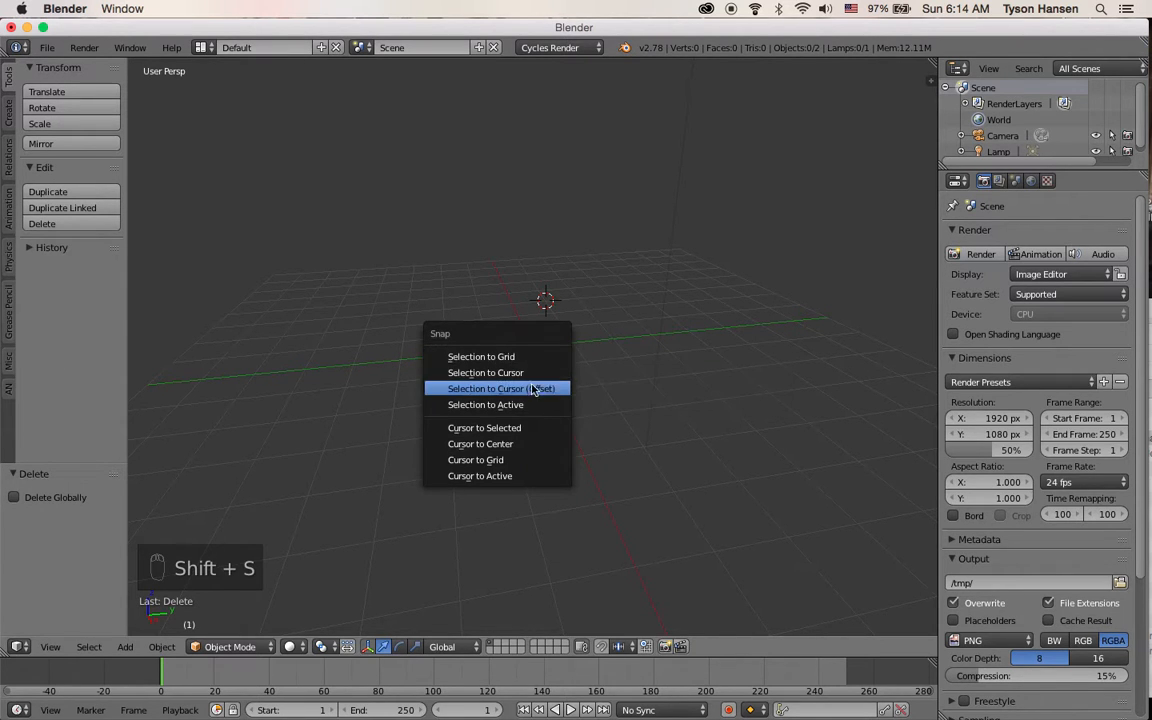
left_click(517, 443)
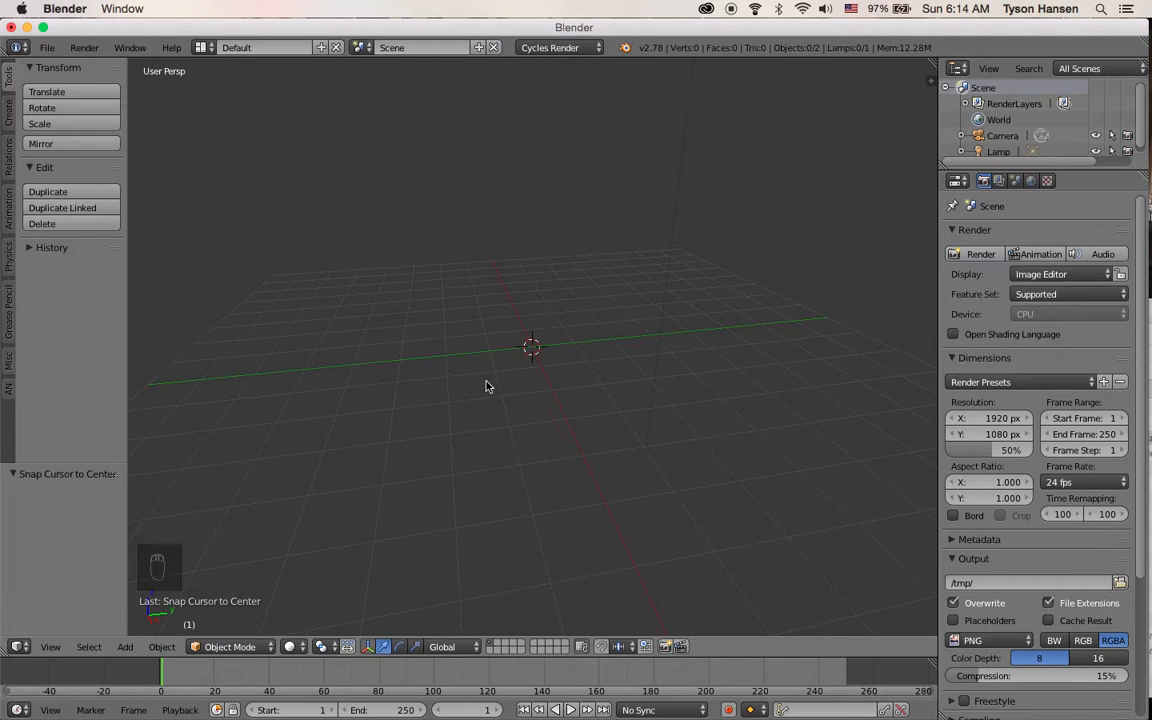
key("space")
type("center")
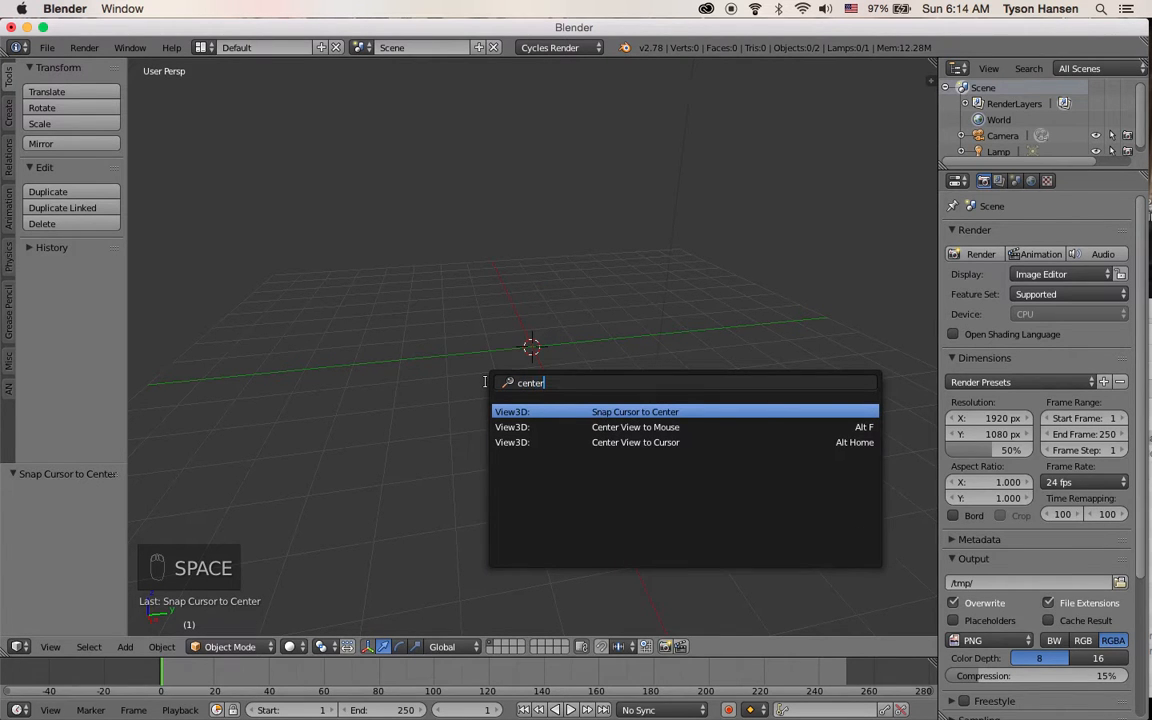
left_click(622, 412)
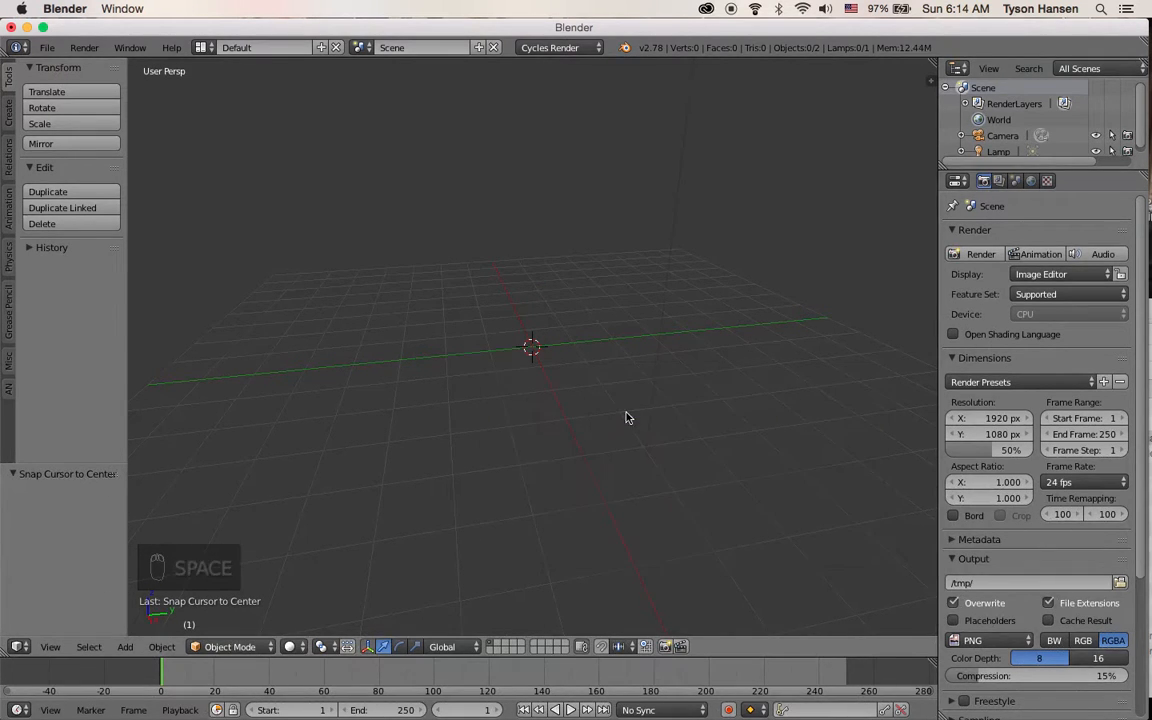
key("space")
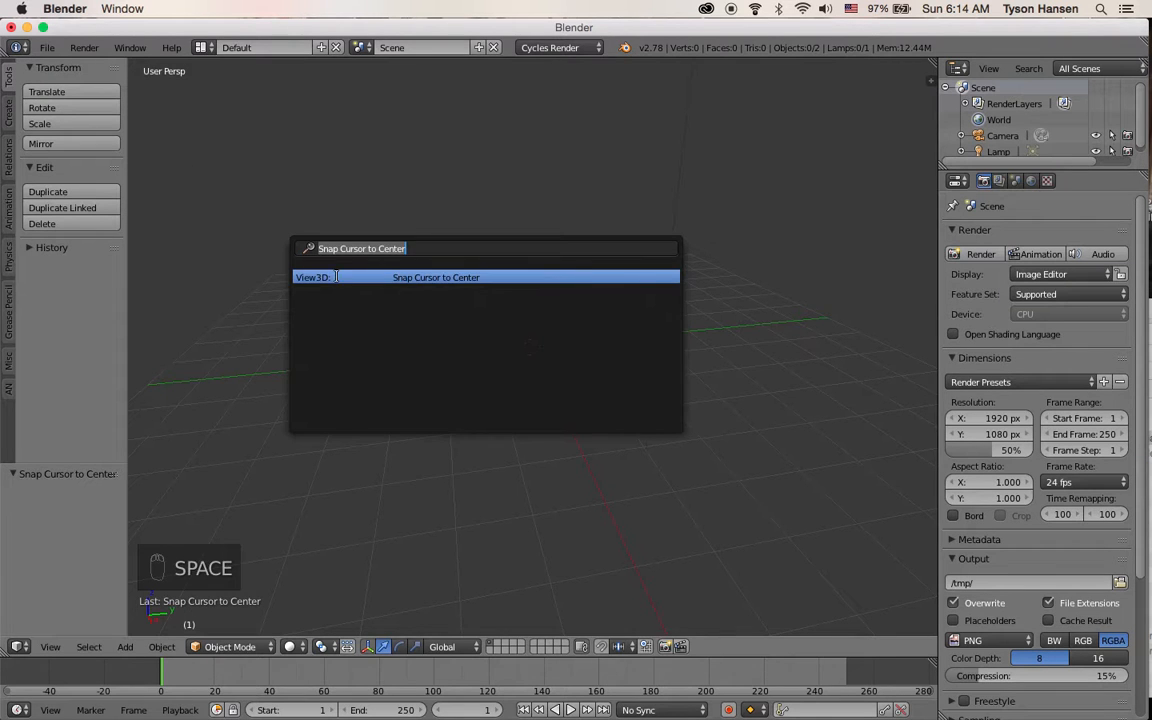
type("adas")
key("BackSpace")
key("BackSpace")
key("BackSpace")
key("BackSpace")
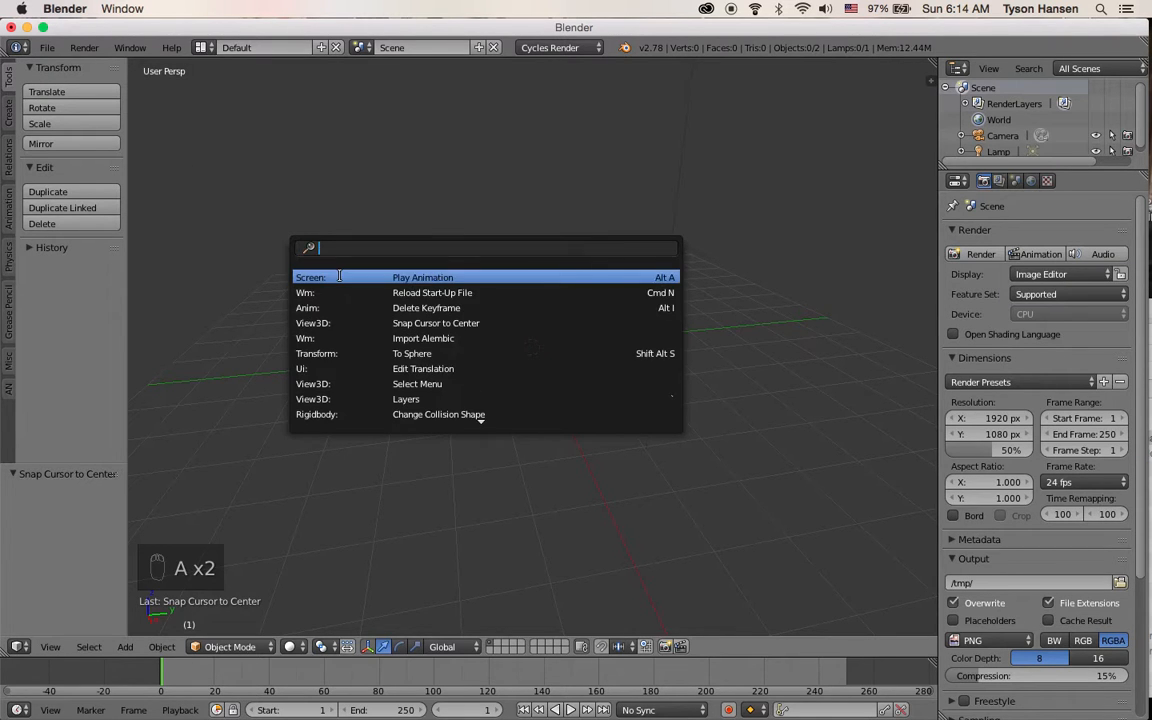
Import mesh.obj from the recent Hydrant.obj folder as a Wavefront OBJ
left_click(50, 47)
mouse_move(90, 335)
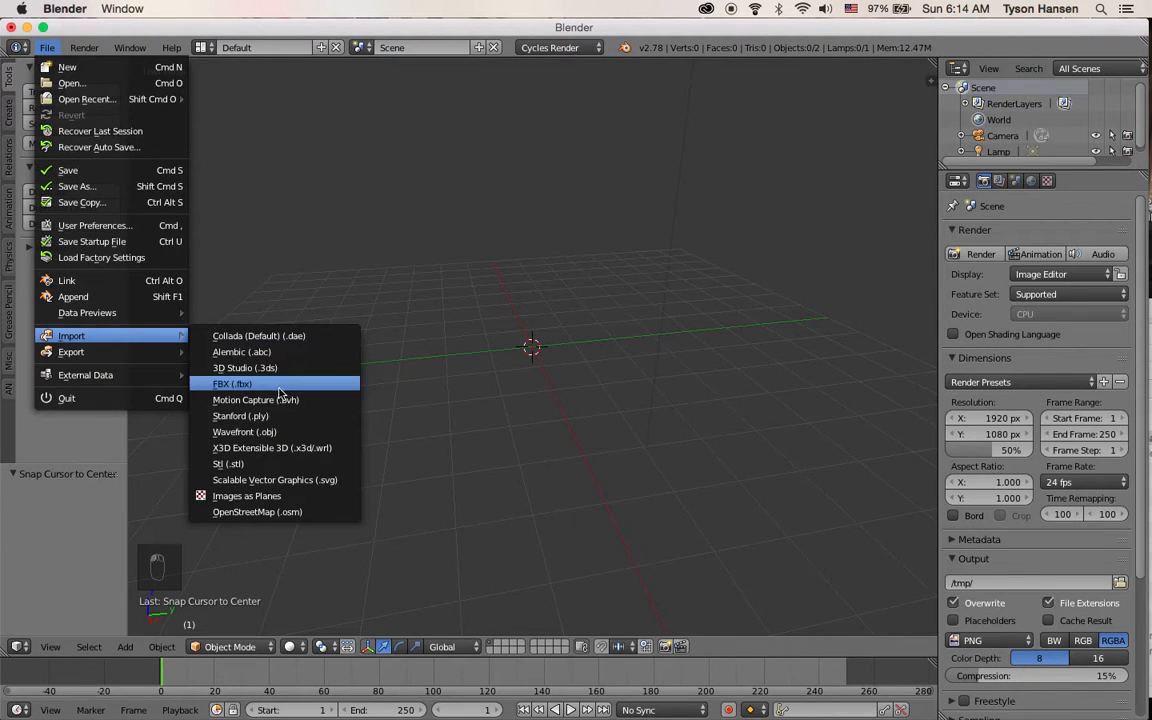
left_click(284, 431)
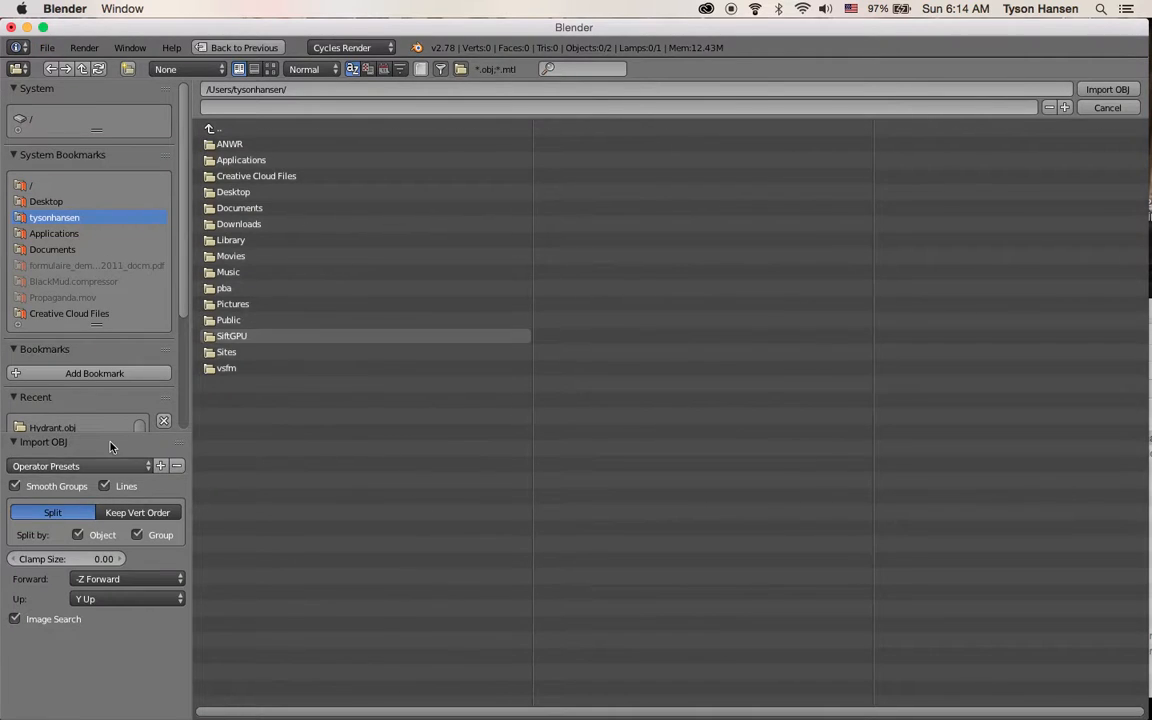
left_click(60, 427)
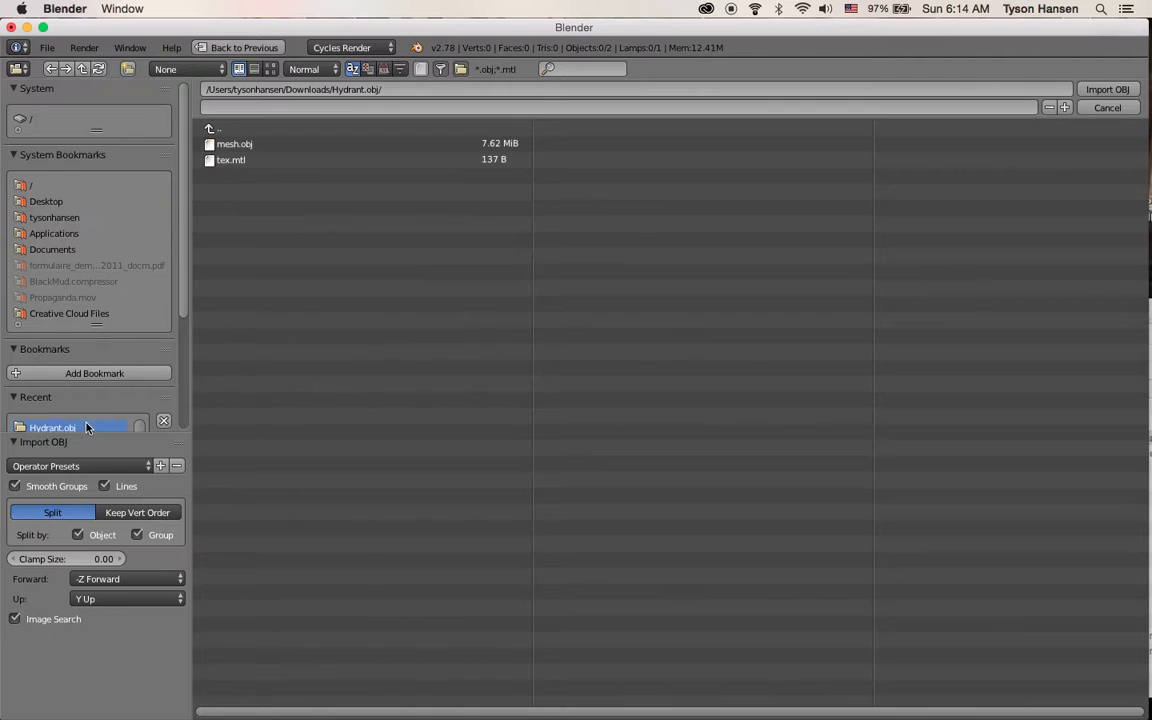
left_click(232, 144)
left_click(1100, 89)
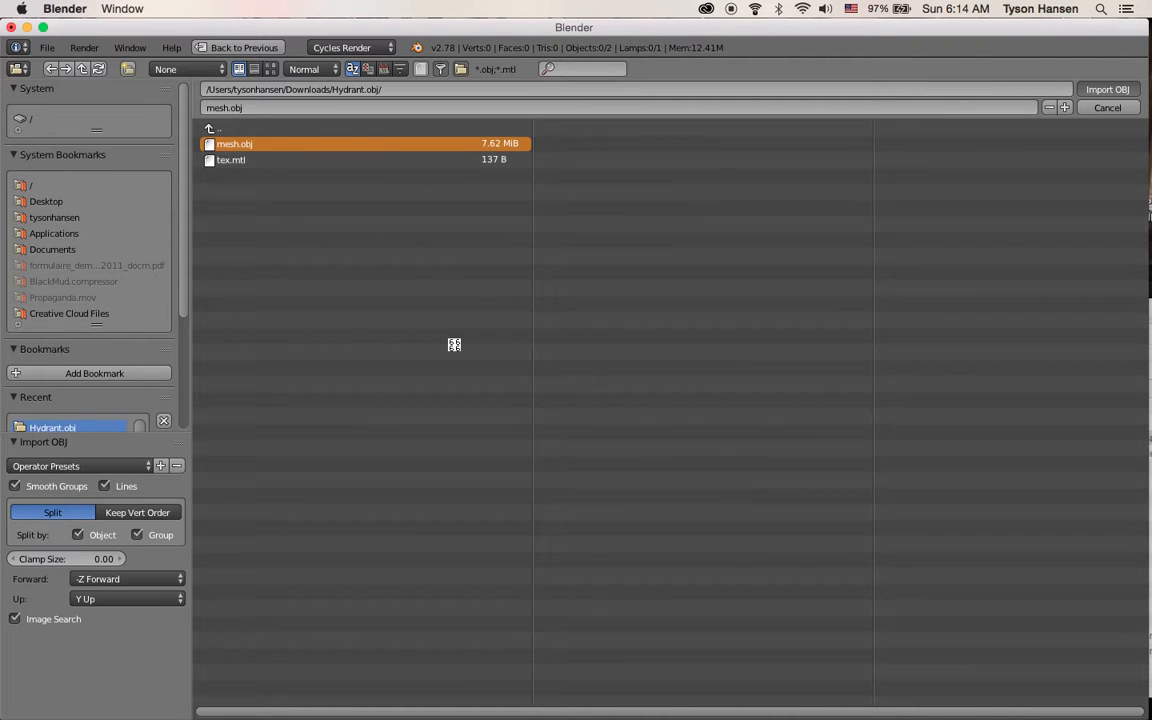
Rotate the imported hydrant mesh 90° about the global X axis
scroll(454, 346, "down", 5)
scroll(454, 346, "right", 10)
scroll(474, 360, "up", 5)
scroll(442, 392, "right", 5)
scroll(460, 392, "left", 5)
scroll(500, 393, "down", 5)
scroll(540, 393, "up", 5)
scroll(594, 388, "down", 3)
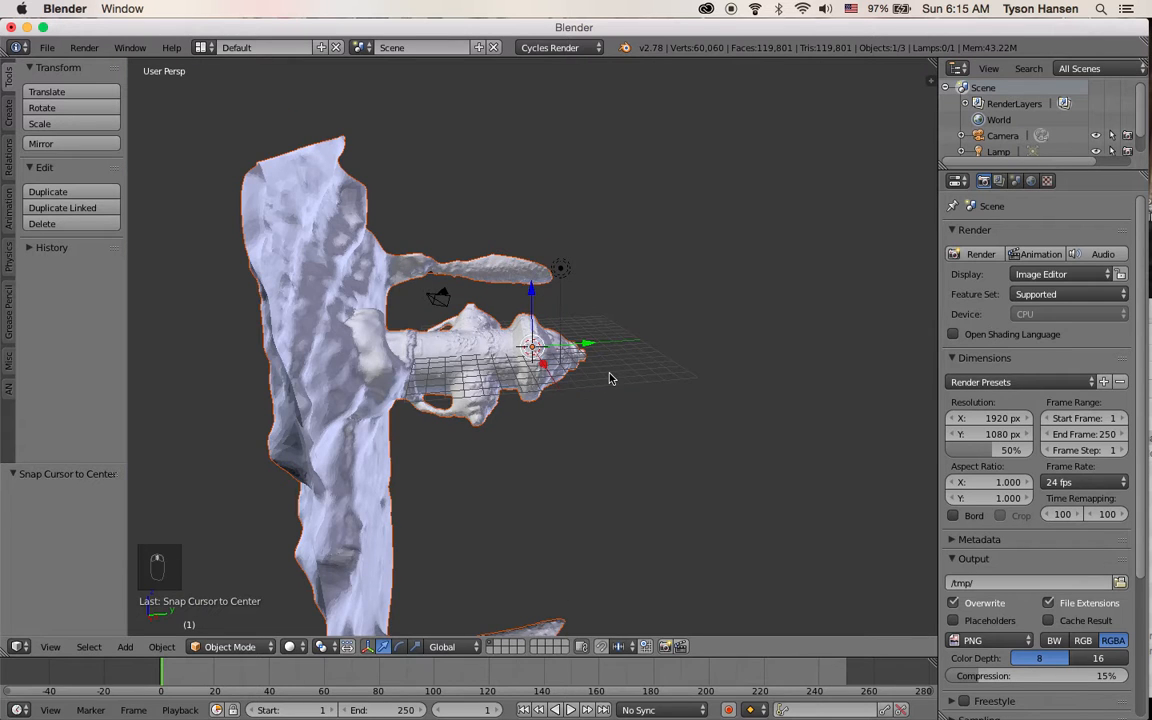
key("r")
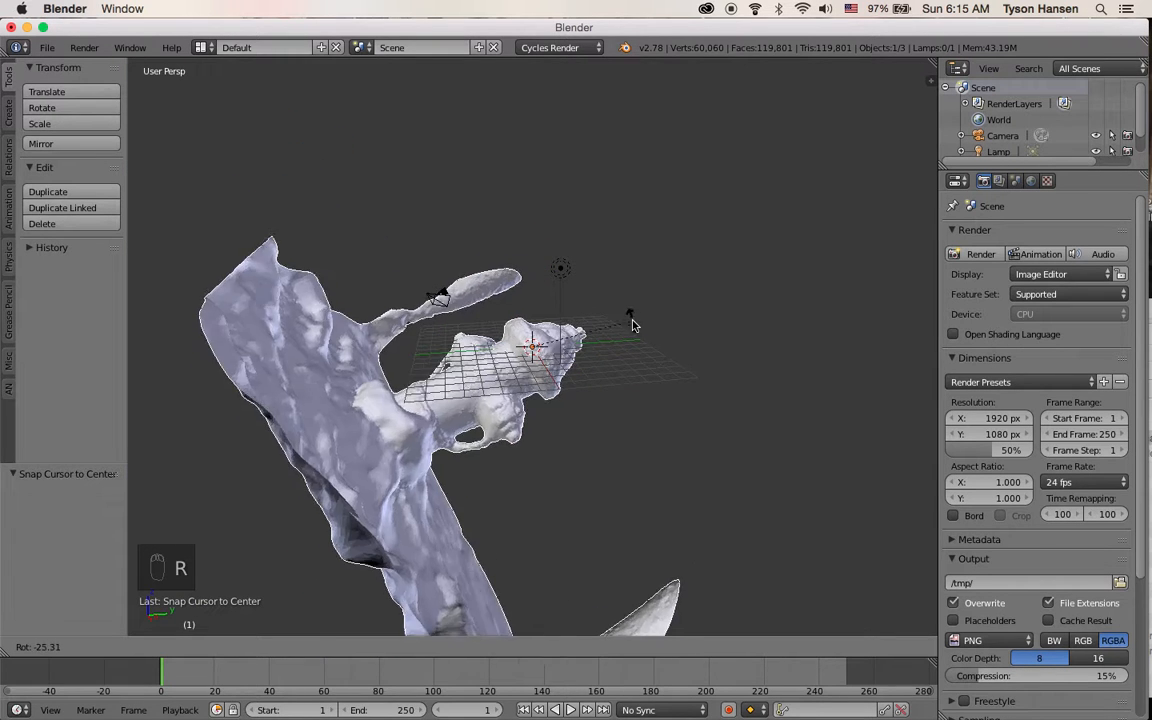
right_click(640, 337)
scroll(589, 391, "left", 5)
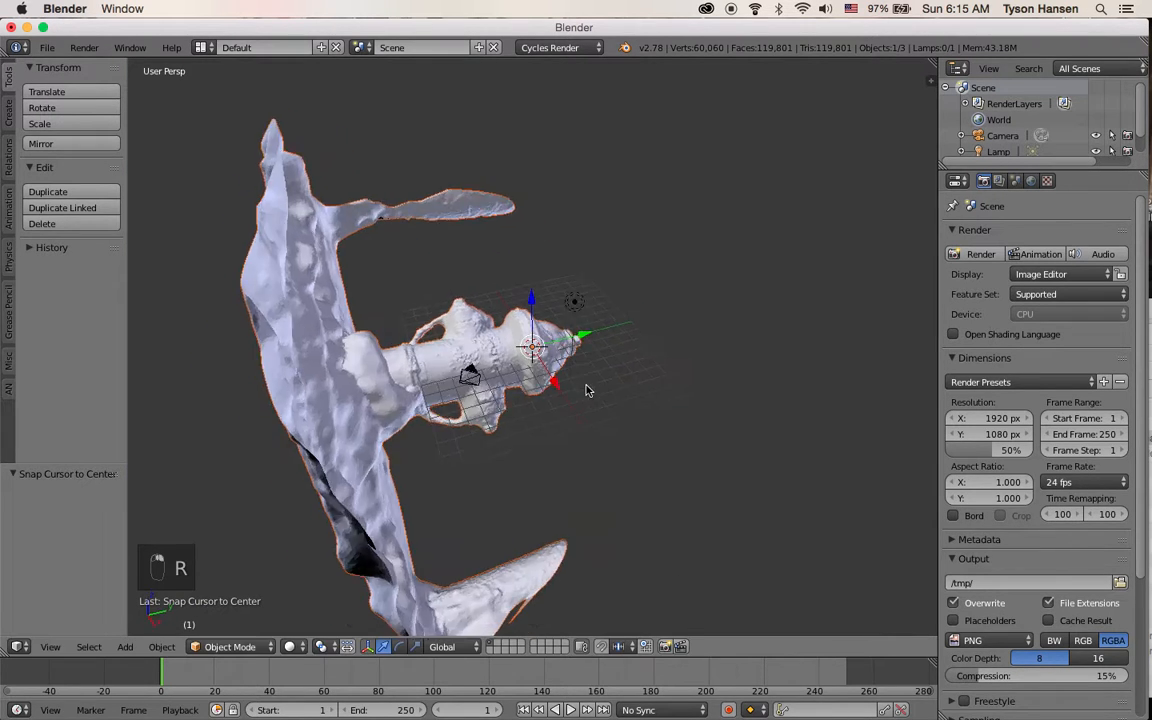
key("r")
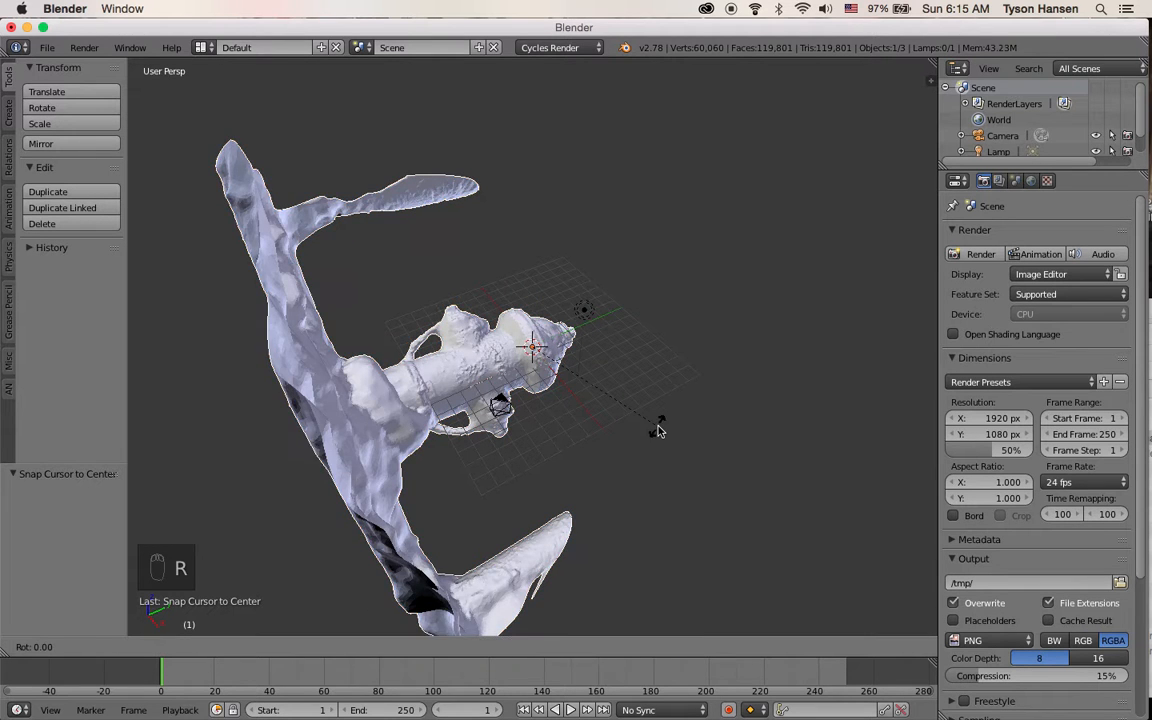
type("x")
type("90")
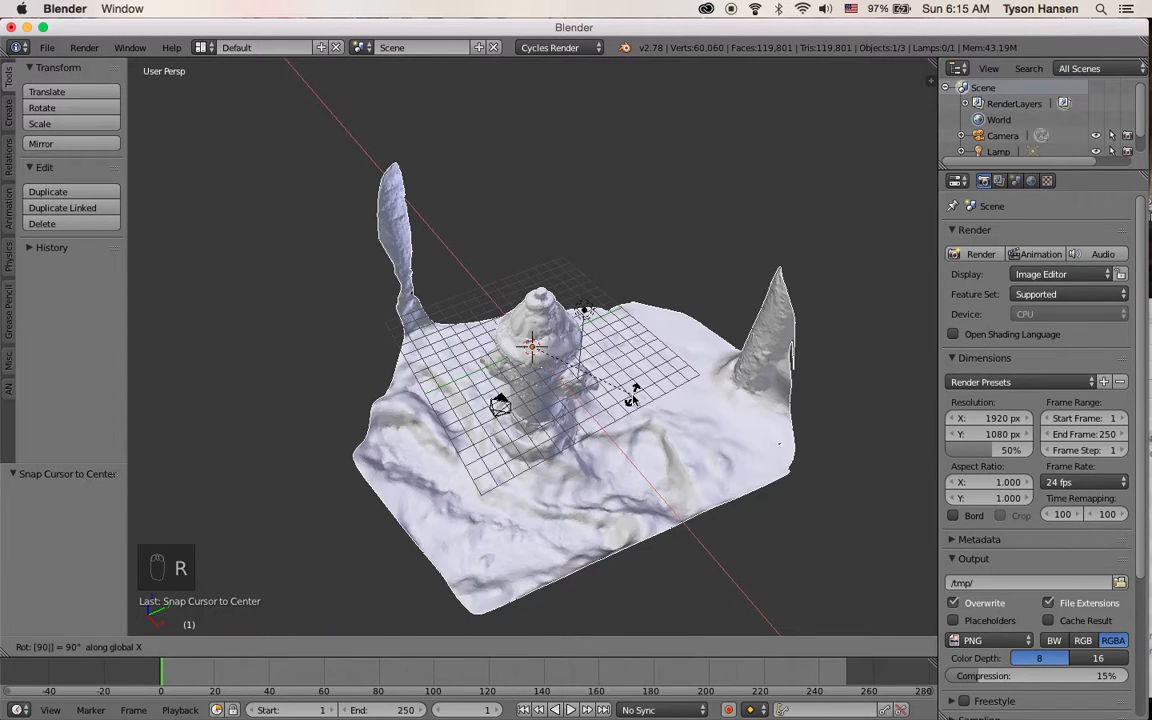
key("Return")
Move the mesh along its Y axis by about 0.47
scroll(633, 400, "up", 4)
scroll(621, 328, "down", 5)
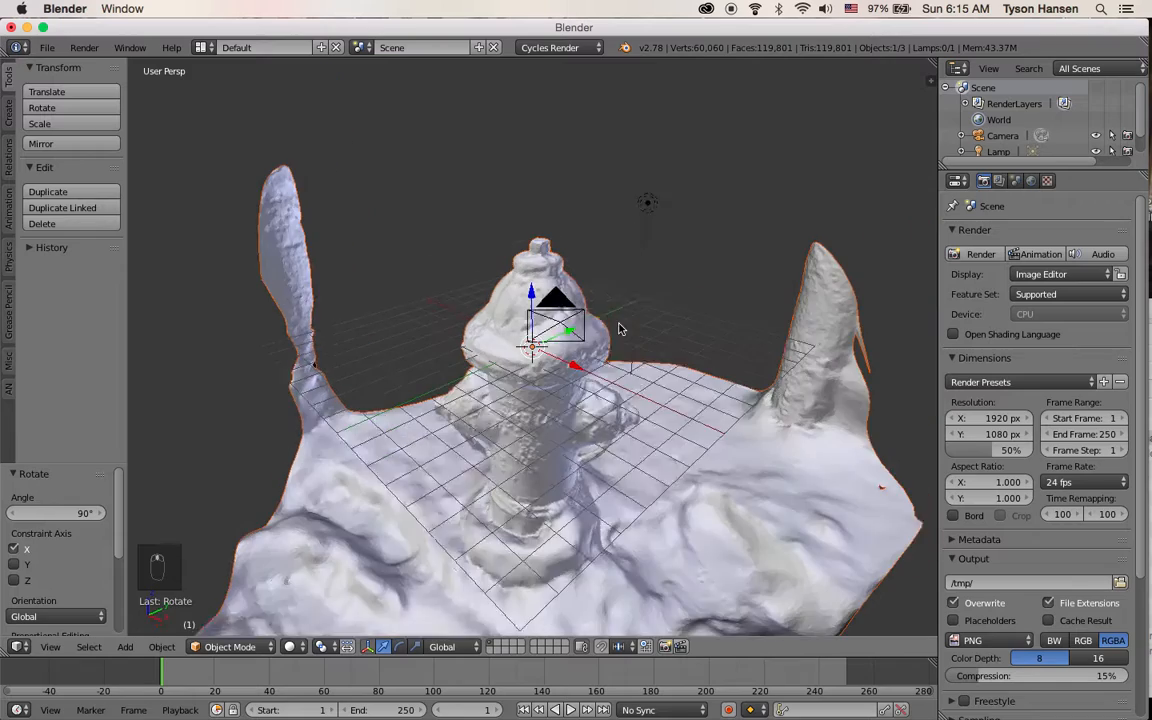
left_click_drag(529, 284, 535, 423)
scroll(535, 423, "down", 3)
left_click_drag(529, 122, 592, 229)
middle_click_drag(654, 283, 580, 267)
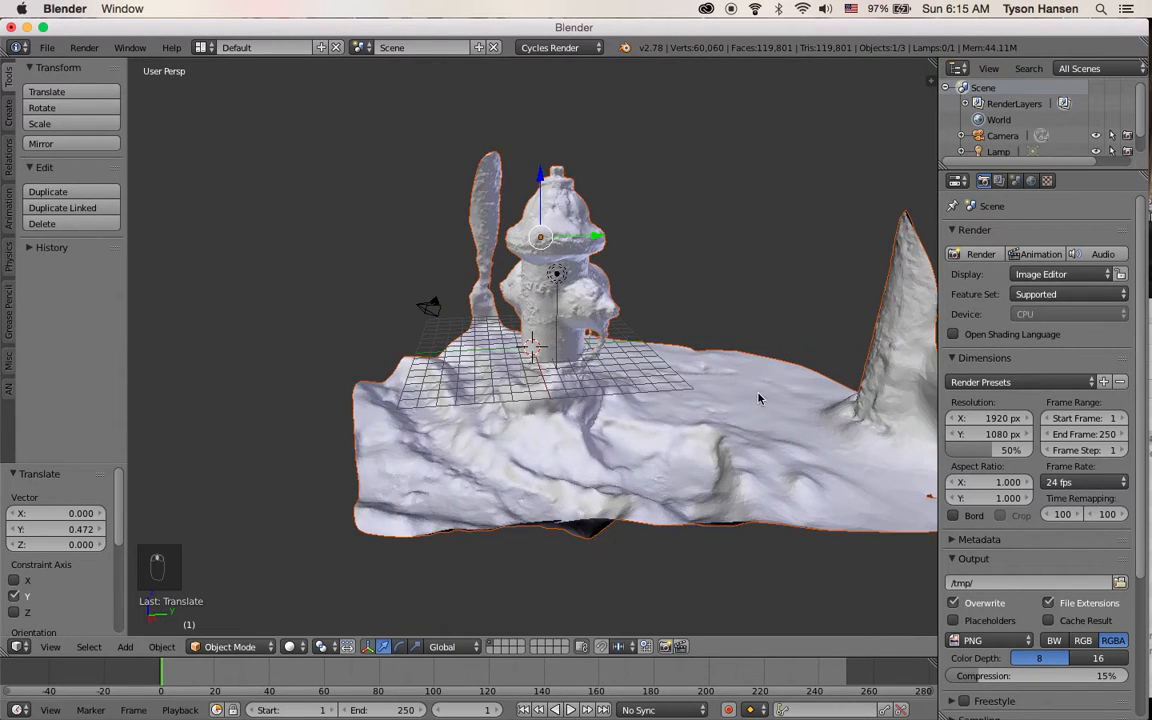
Scale the mesh down uniformly, first to about 0.65 and then by about 0.84
key("s")
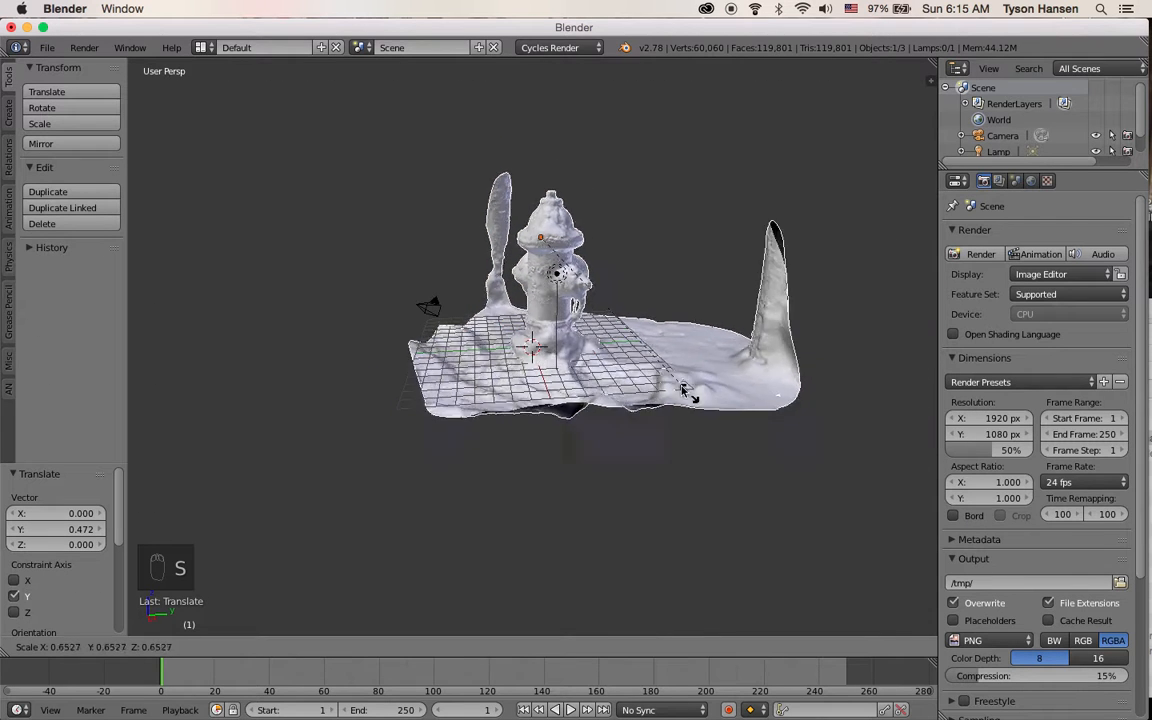
left_click(618, 312)
left_click_drag(538, 175, 534, 240)
scroll(562, 297, "up", 4)
middle_click_drag(562, 297, 667, 320)
key("s")
left_click(701, 323)
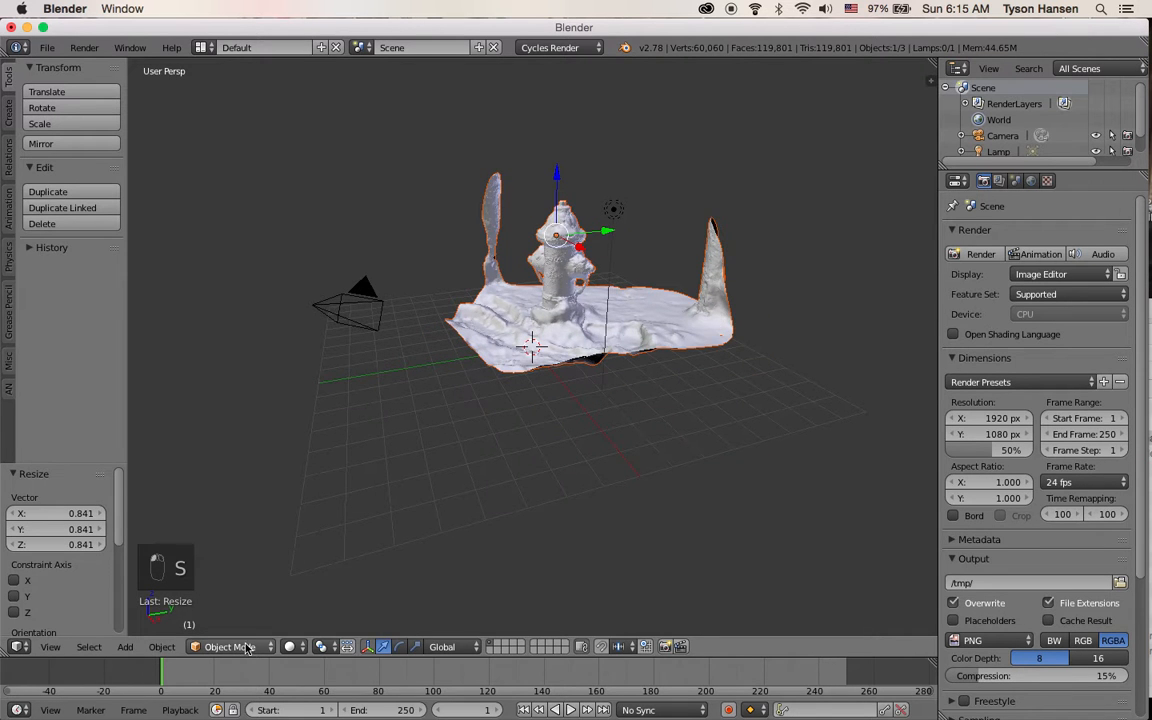
Show the properties sidebar and select the mesh object
key("n")
scroll(893, 387, "up", 5)
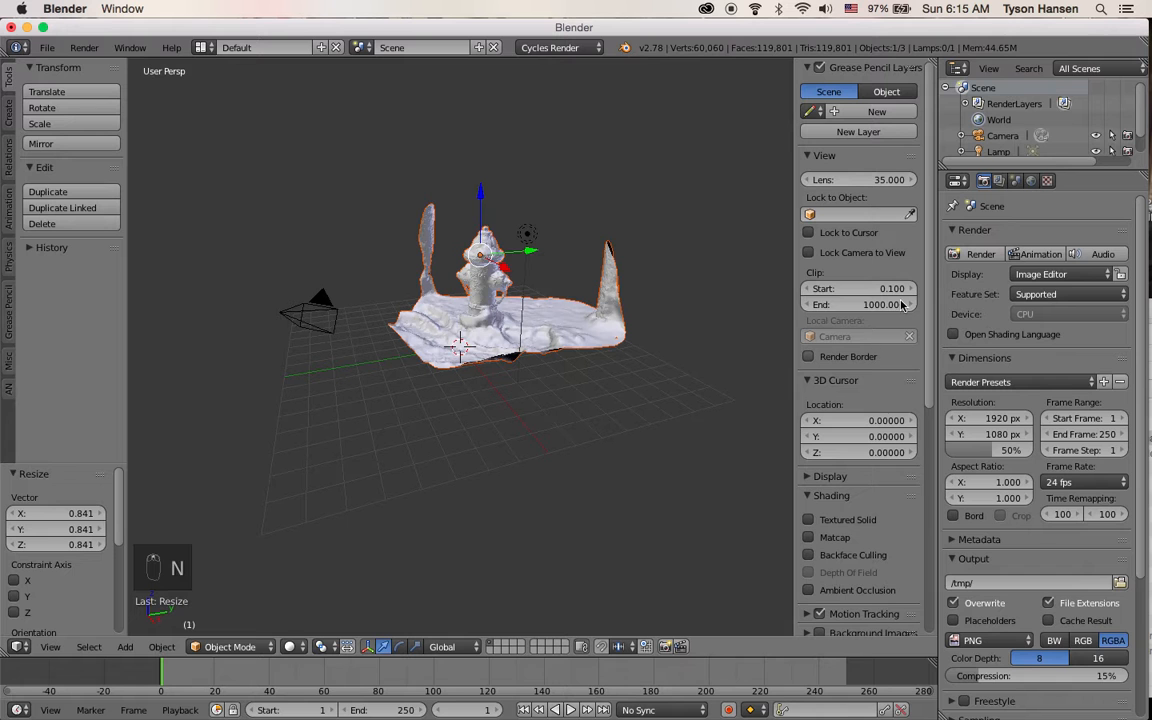
right_click(450, 345)
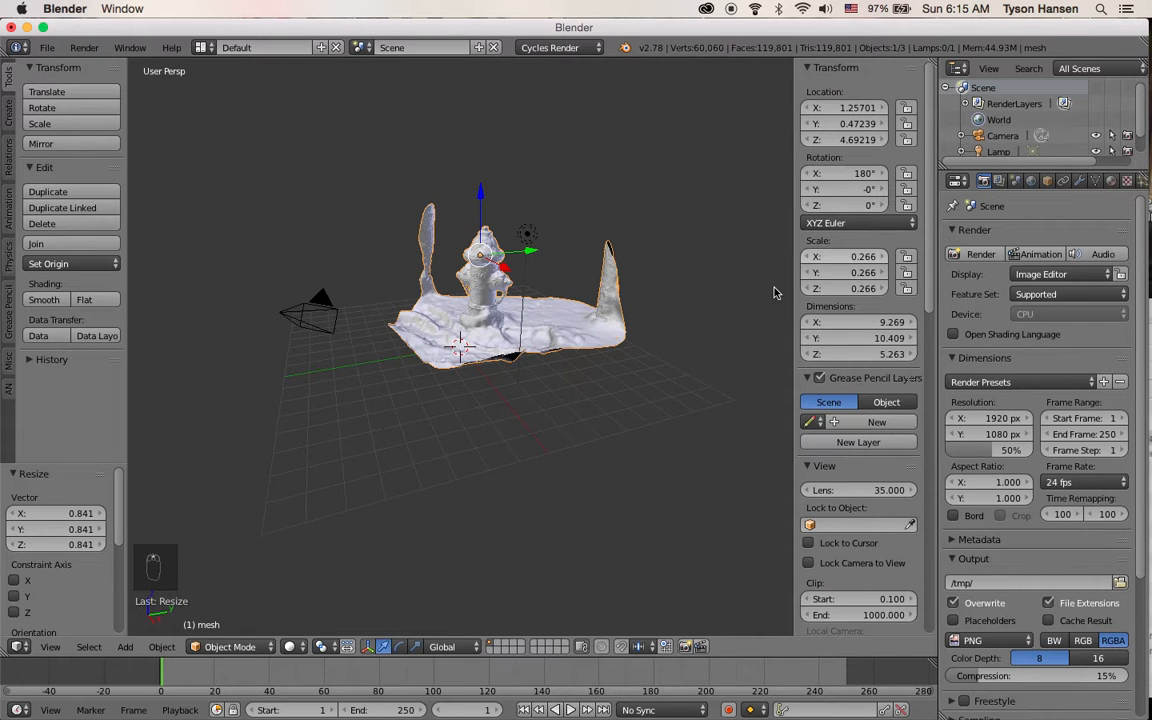
Apply the mesh's scale transform
key("s")
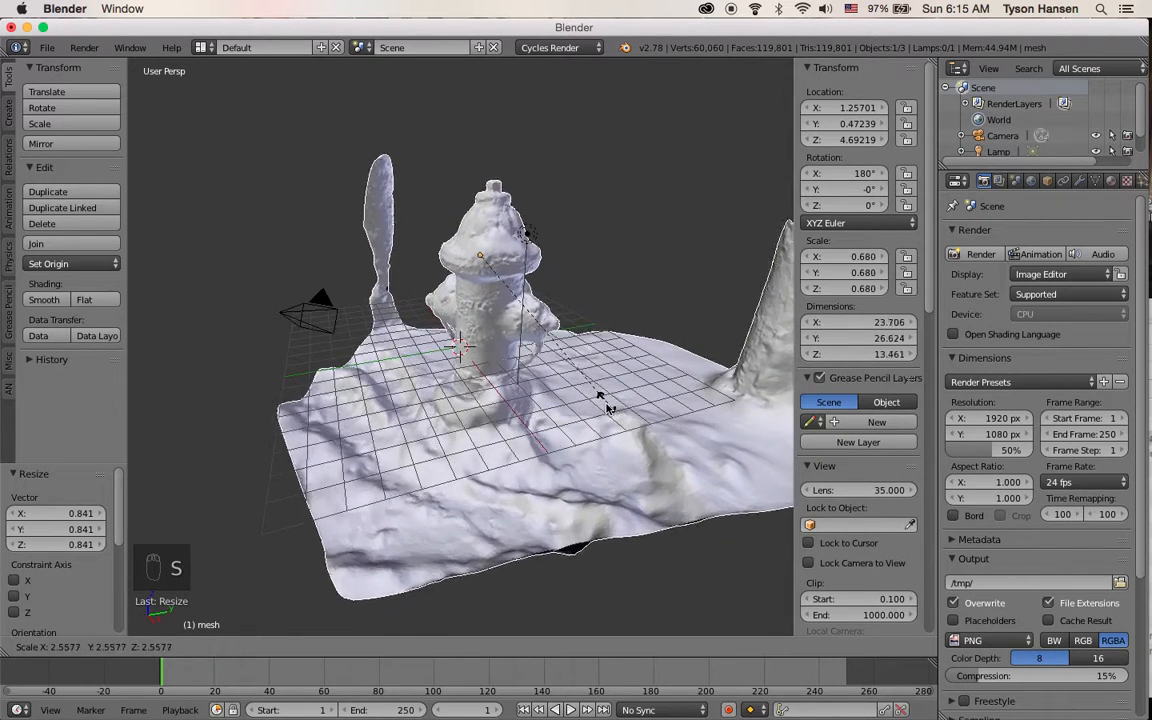
left_click(488, 308)
middle_click_drag(488, 308, 507, 316)
scroll(595, 340, "up", 4)
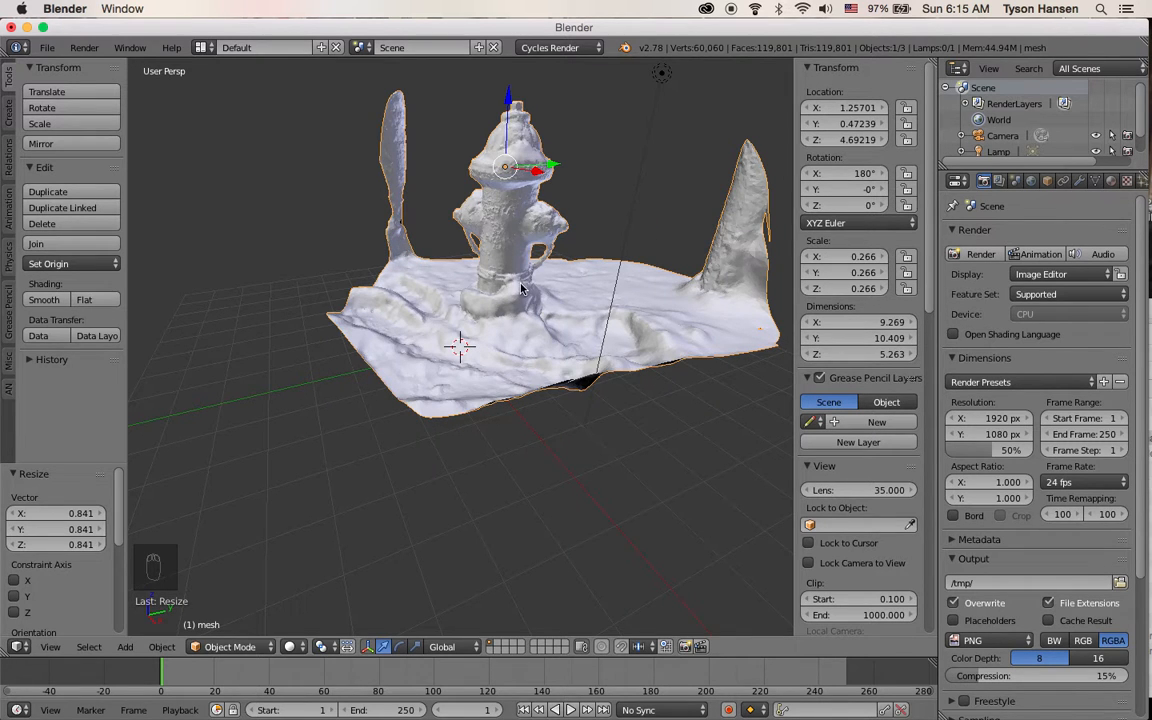
key("ctrl+a")
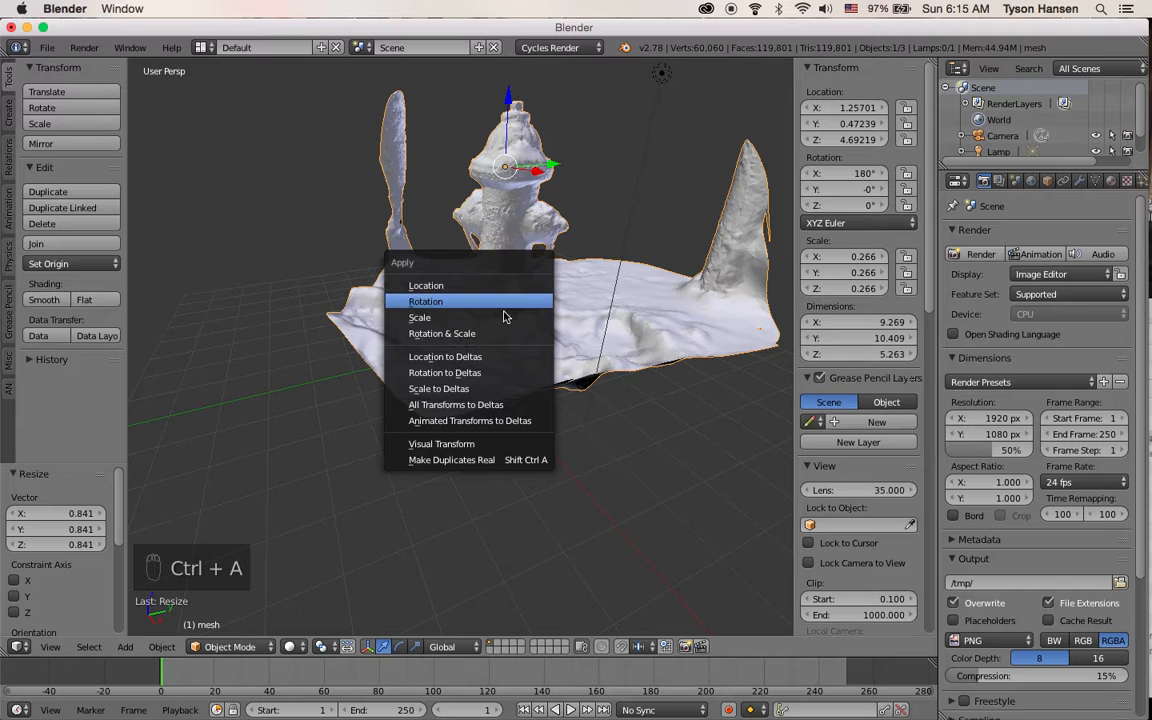
left_click(506, 315)
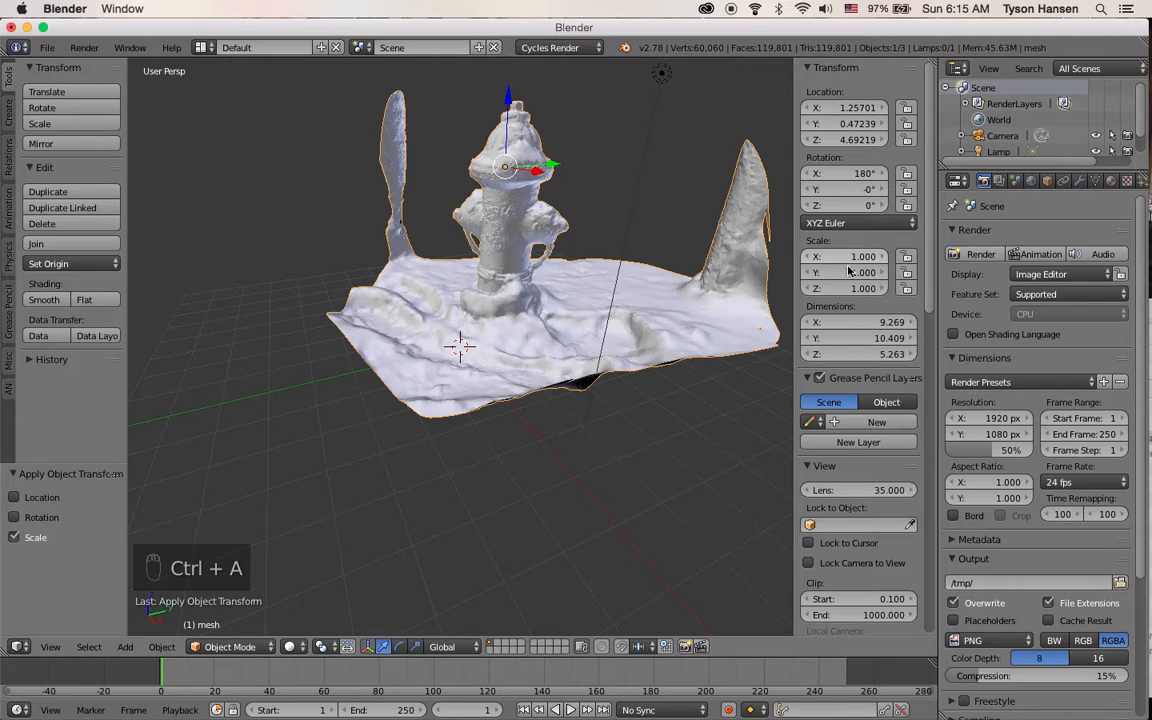
Reduce the mesh's Y scale to about 0.57
left_click_drag(854, 274, 811, 274)
middle_click_drag(680, 266, 577, 235)
middle_click_drag(751, 267, 520, 252)
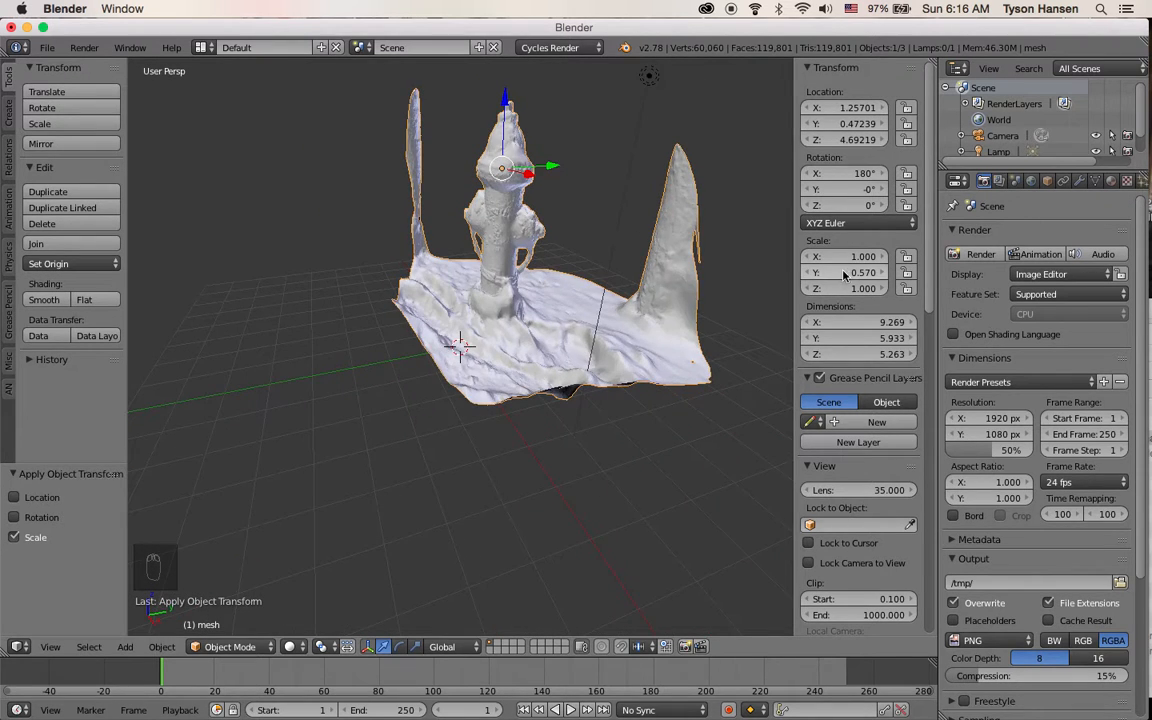
middle_click_drag(505, 247, 510, 267)
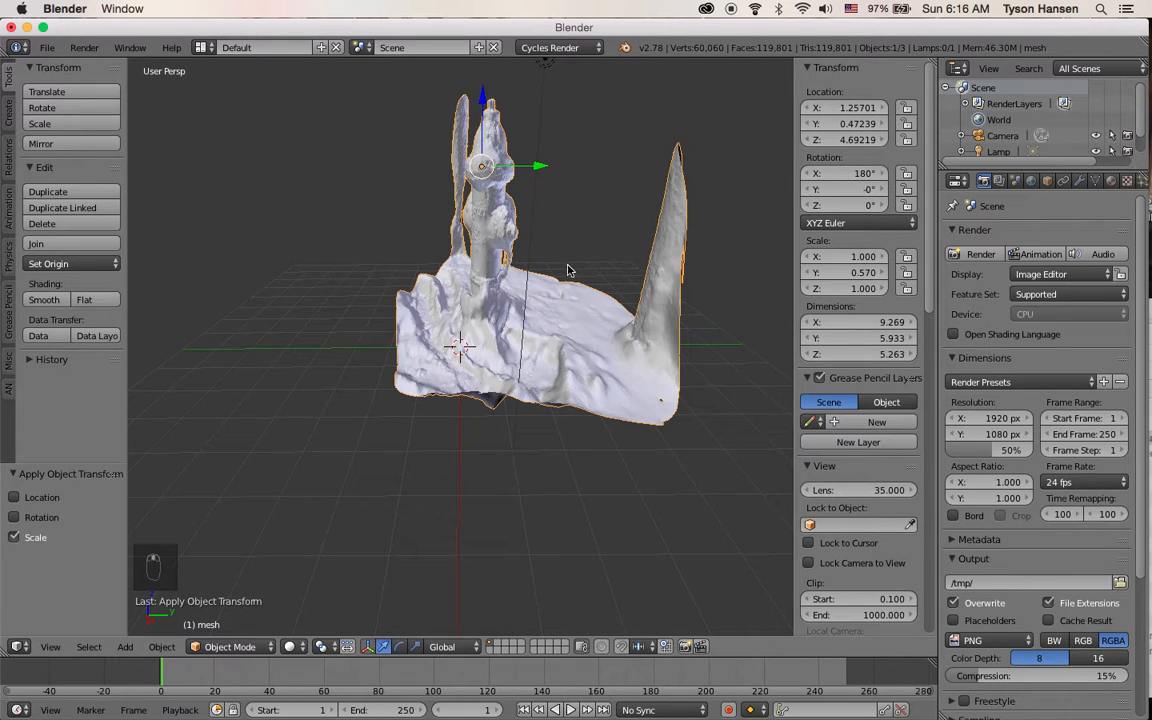
Clear the mesh's location and set its Y scale to 1
key("alt+g")
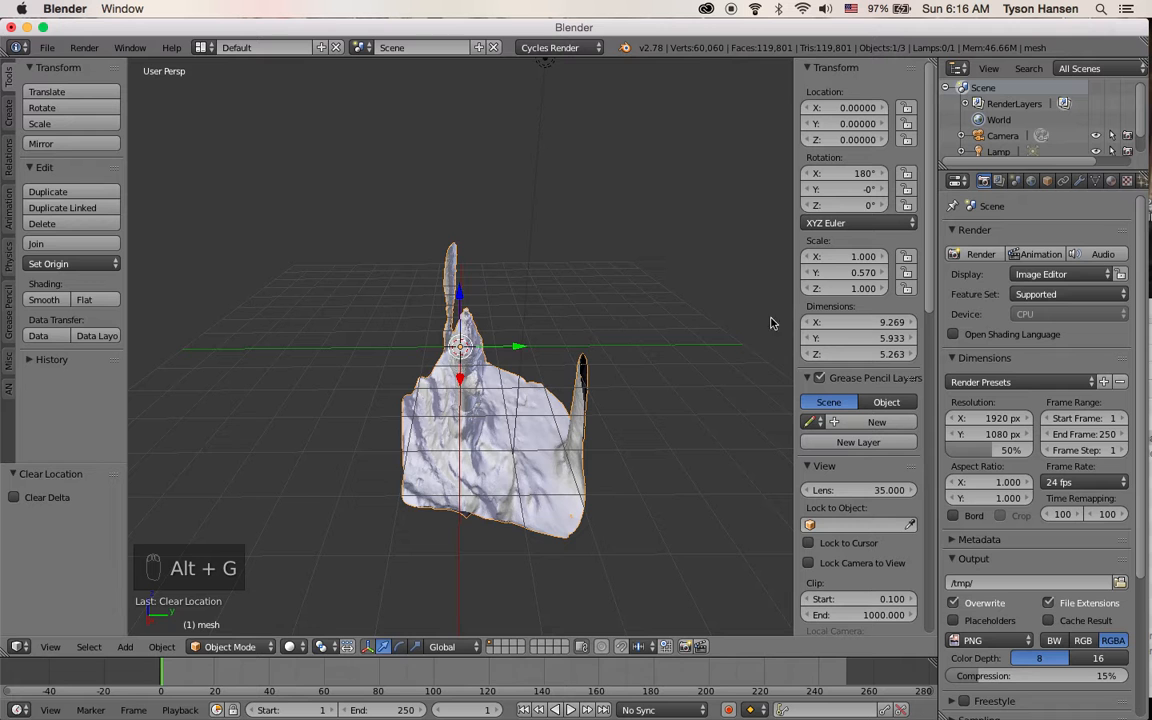
left_click(832, 273)
type("1")
key("Return")
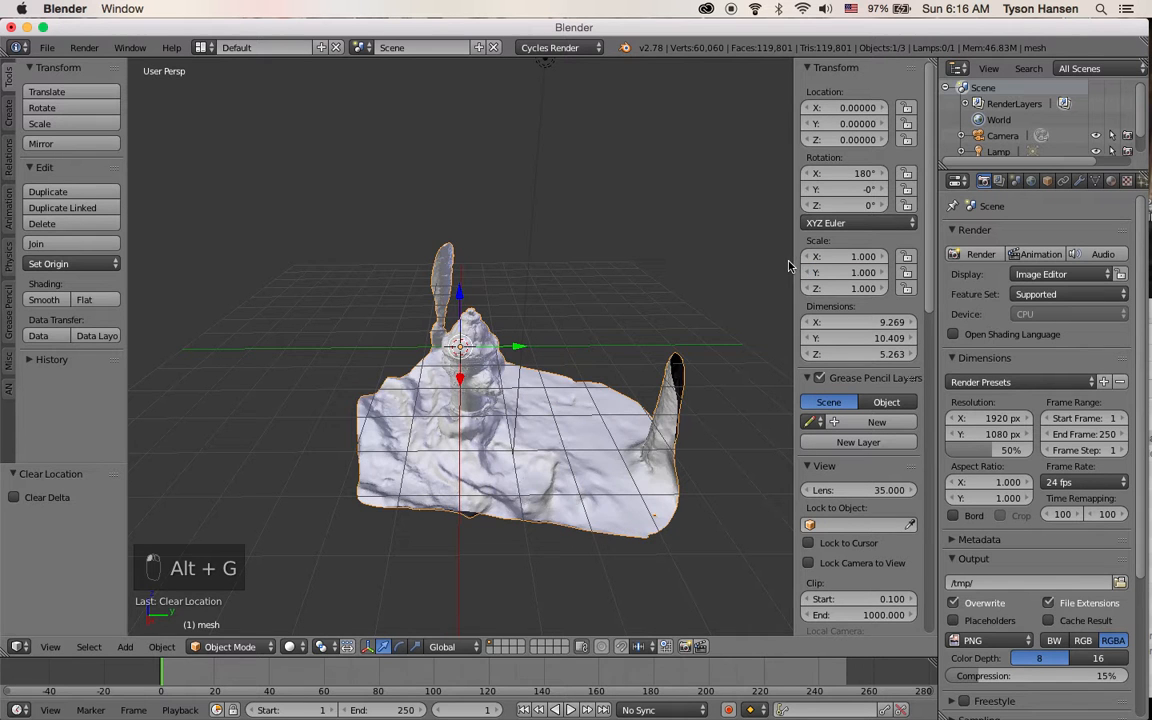
Scale the mesh uniformly to about 0.51 and position it along Z at about 2.70
left_click_drag(459, 297, 451, 140)
key("s")
left_click(514, 278)
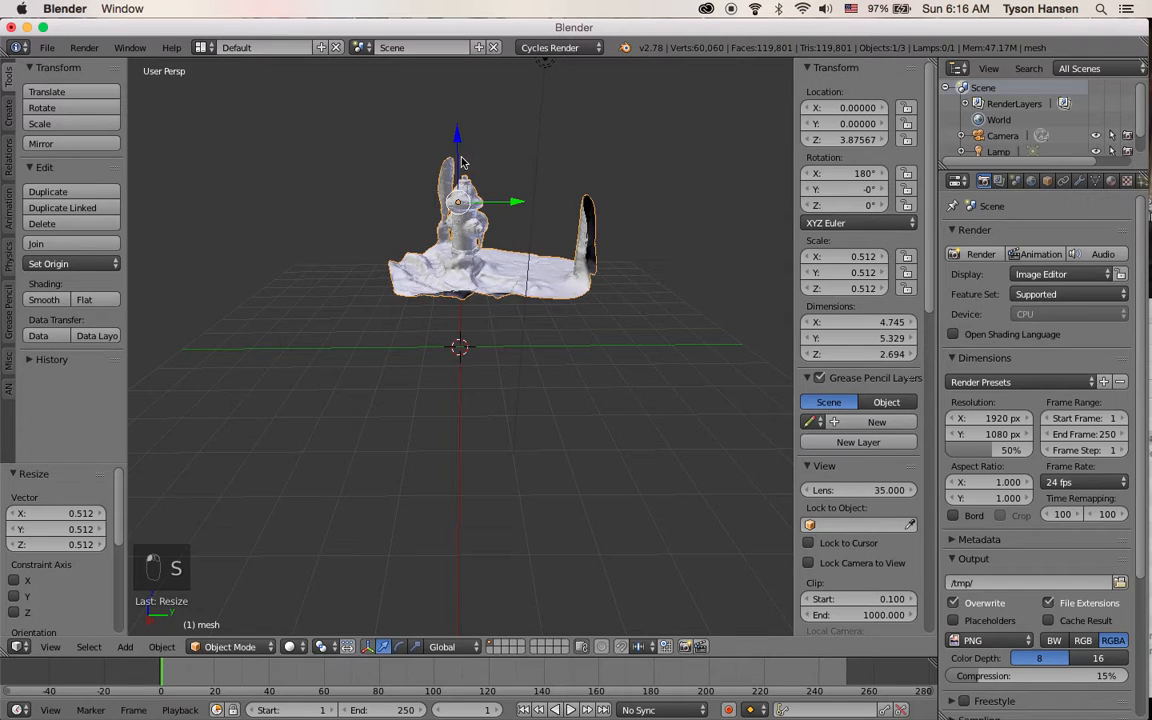
left_click_drag(452, 141, 450, 197)
Apply the mesh's new scale to its geometry
key("ctrl+a")
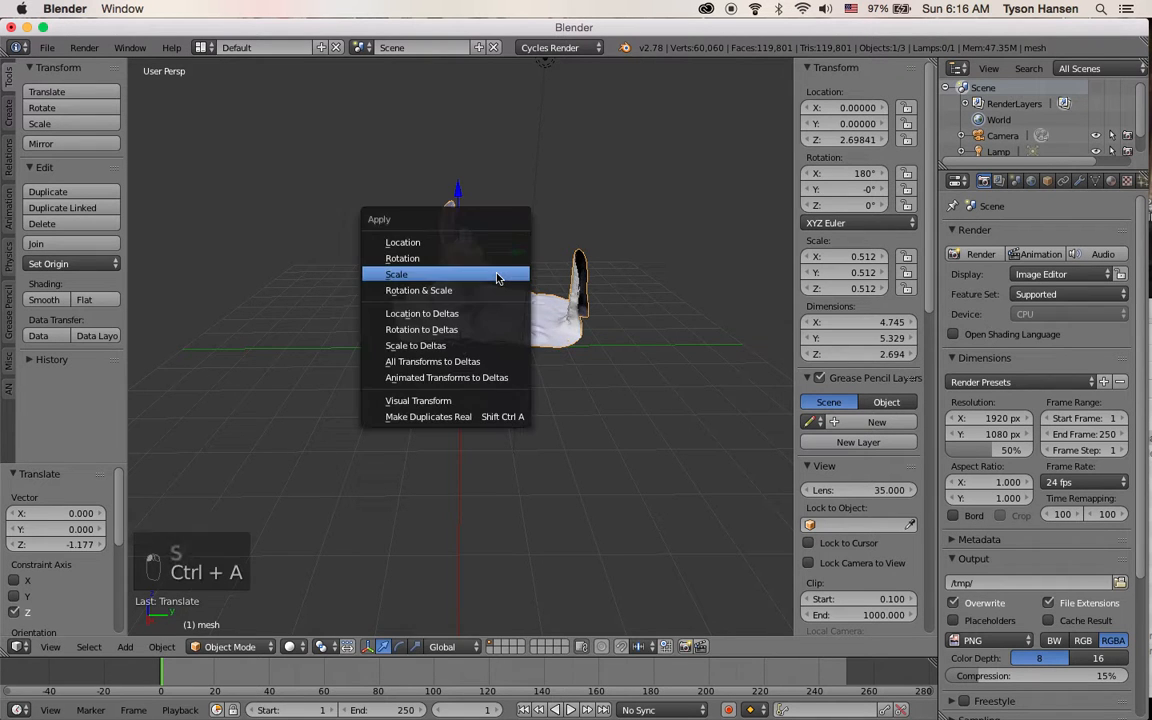
left_click(497, 277)
mouse_move(500, 288)
middle_mouse_down()
mouse_move(522, 303)
mouse_move(511, 309)
middle_mouse_up()
scroll(511, 309, "up", 2)
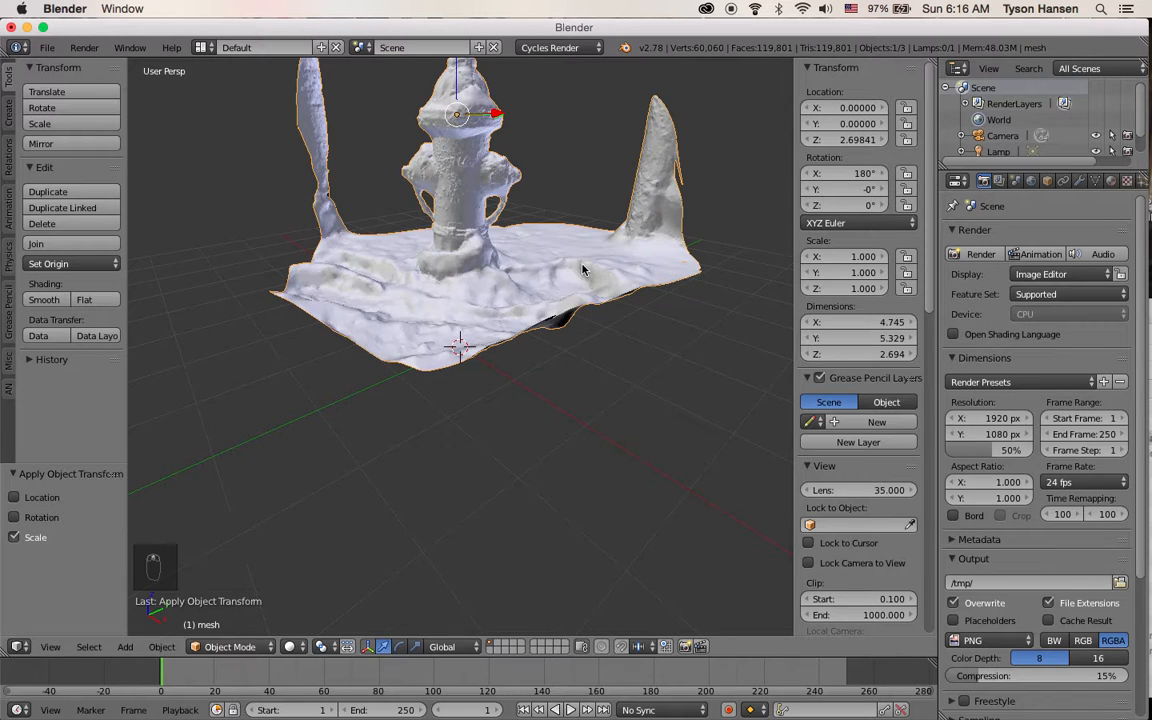
Enter Edit Mode, scale the whole mesh up by a factor of 1.177, and return to Object Mode
middle_click_drag(583, 270, 481, 286)
left_click(228, 646)
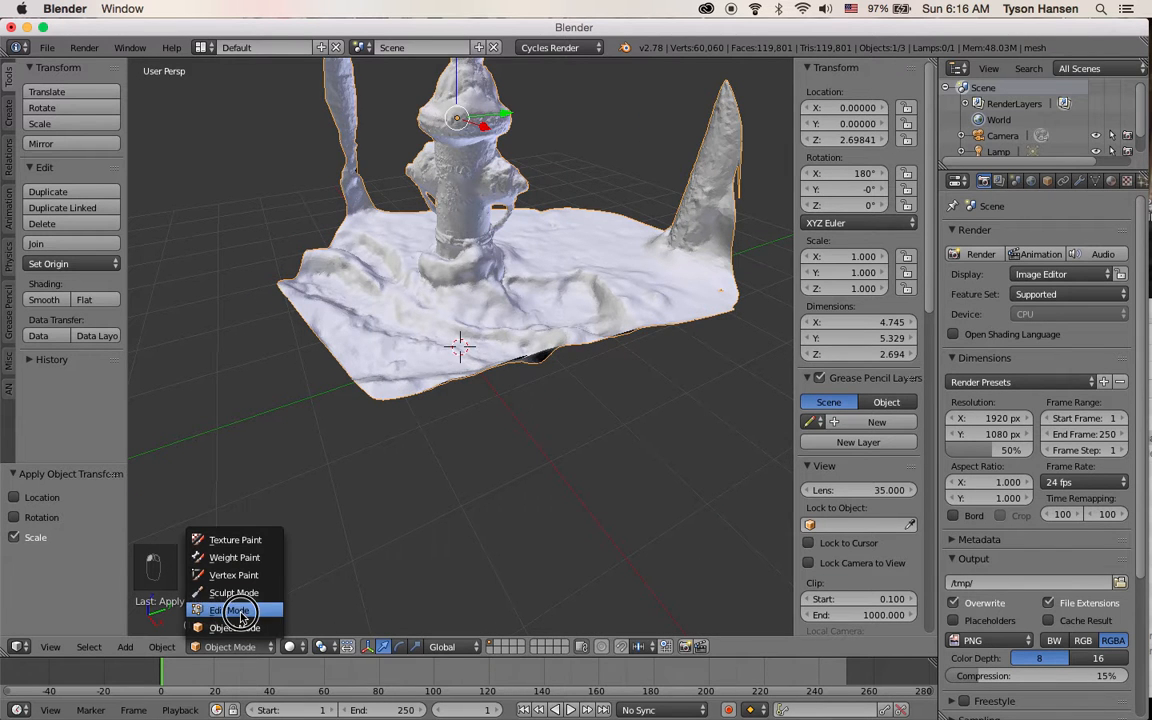
key("Tab")
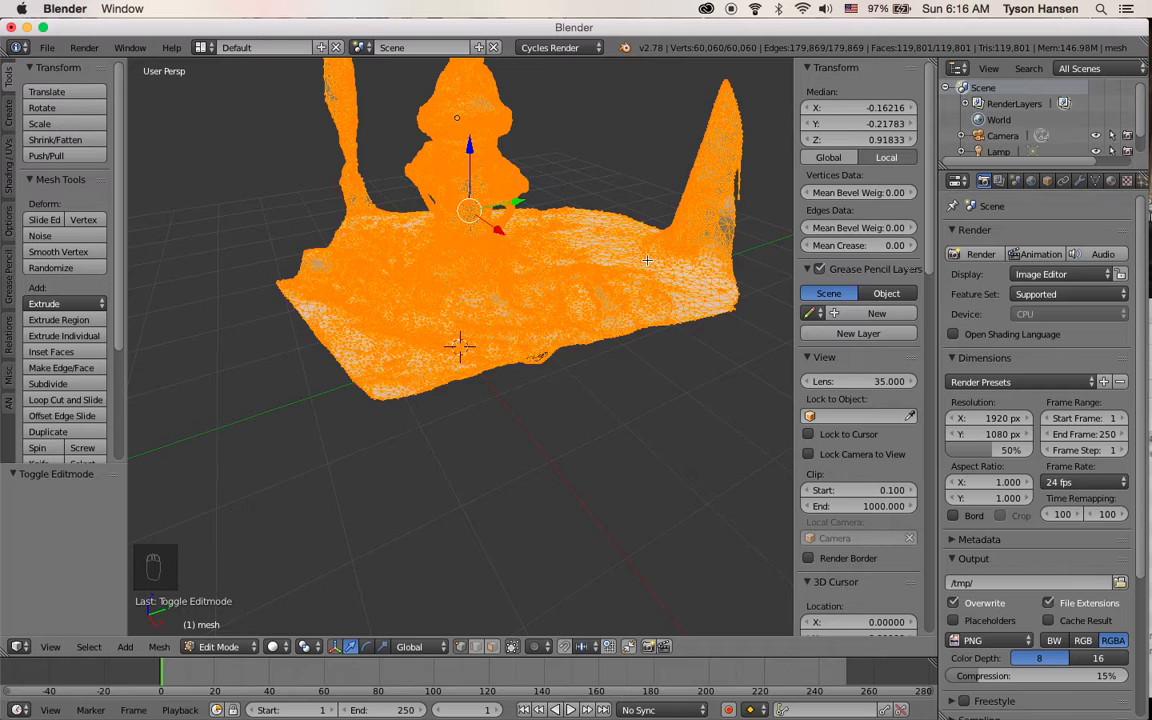
scroll(614, 267, "down", 1)
key("s")
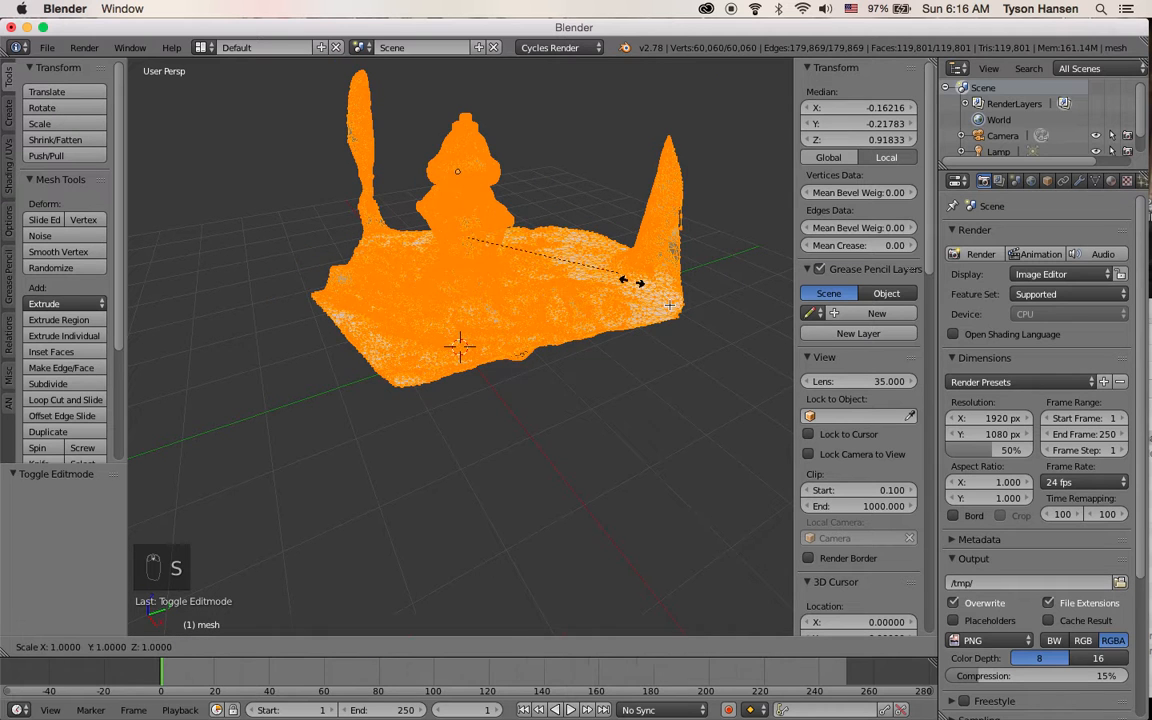
right_click(720, 322)
key("s")
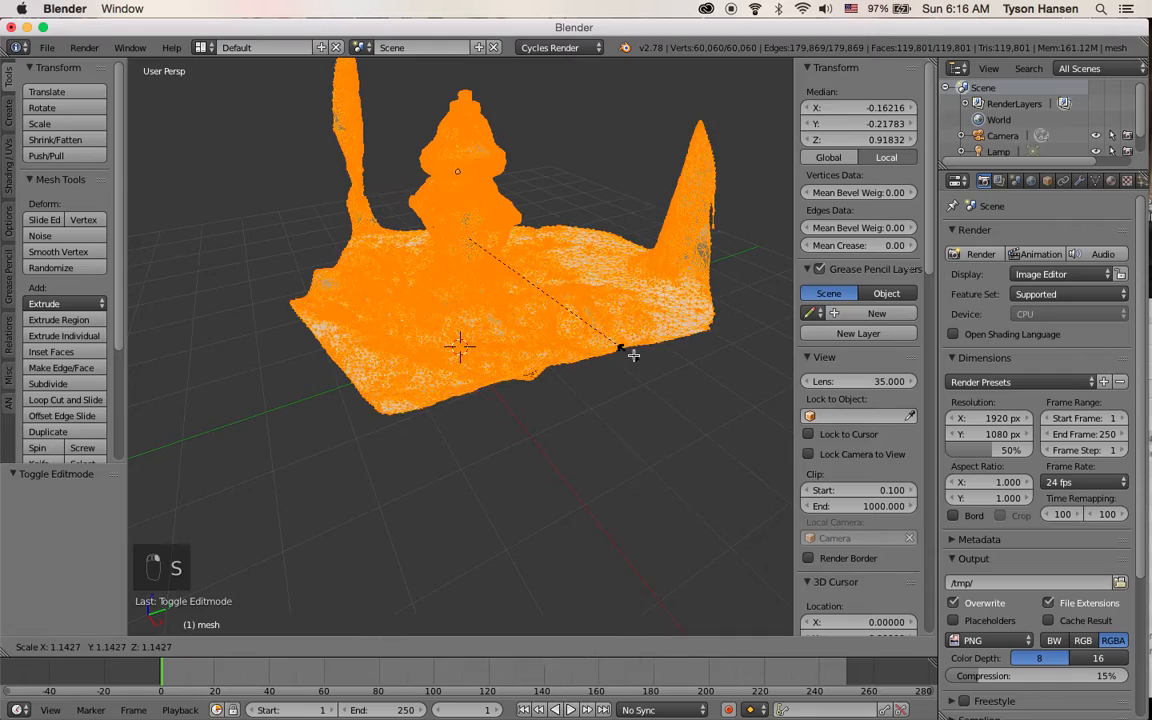
left_click(630, 350)
left_click(240, 647)
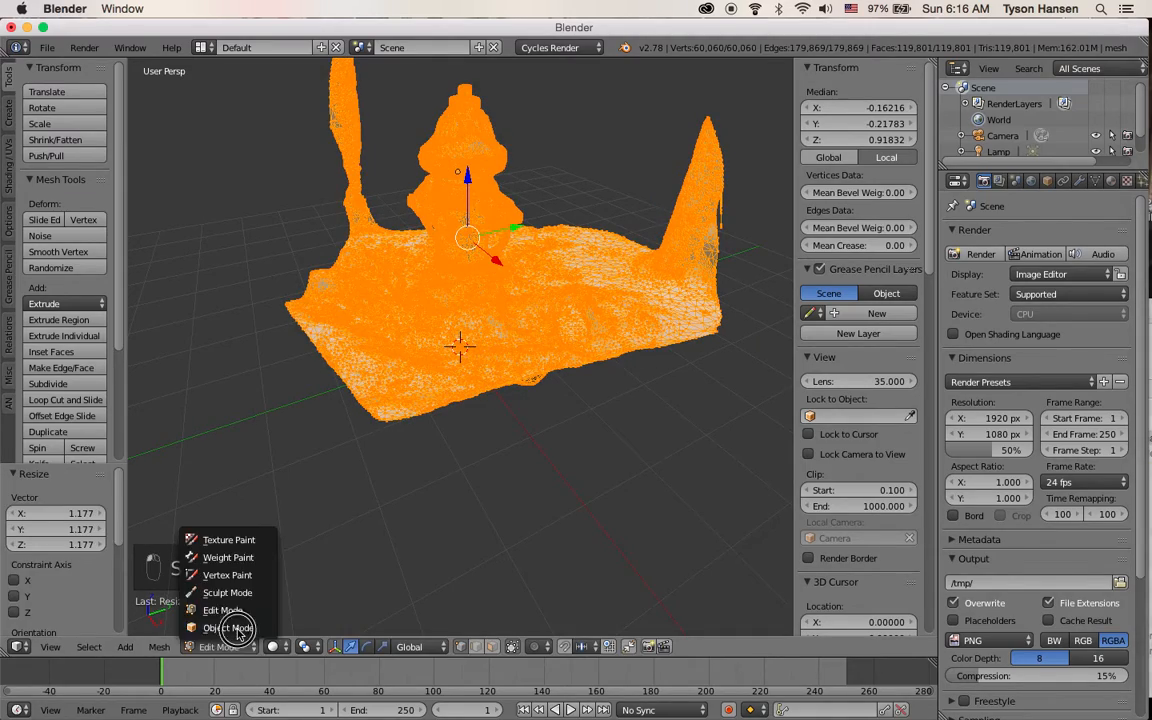
left_click(226, 625)
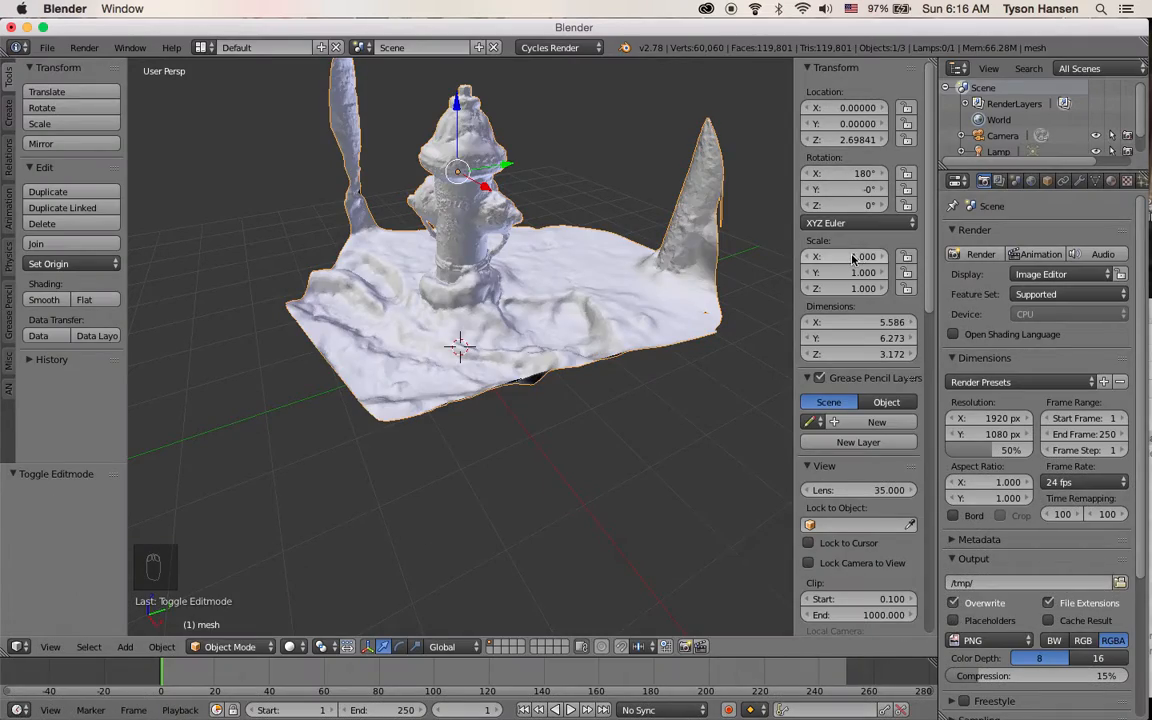
Switch the mesh into Edit Mode and set the viewport shading to Wireframe
middle_click_drag(584, 309, 616, 315)
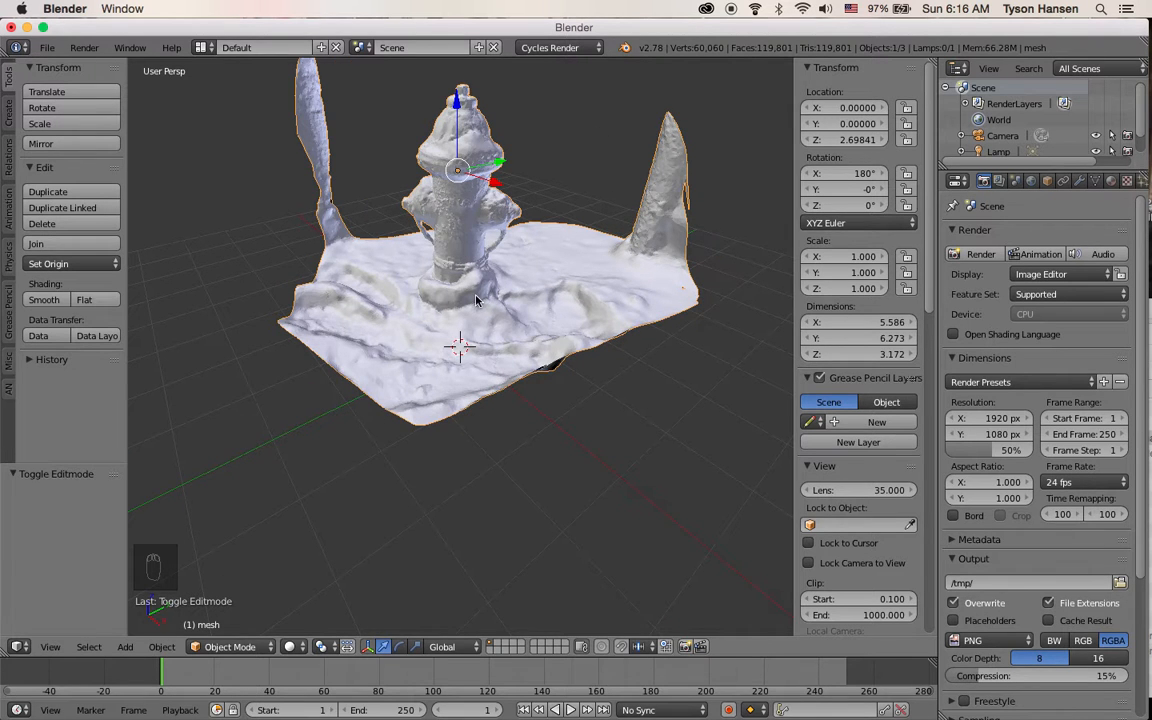
scroll(466, 281, "down", 2)
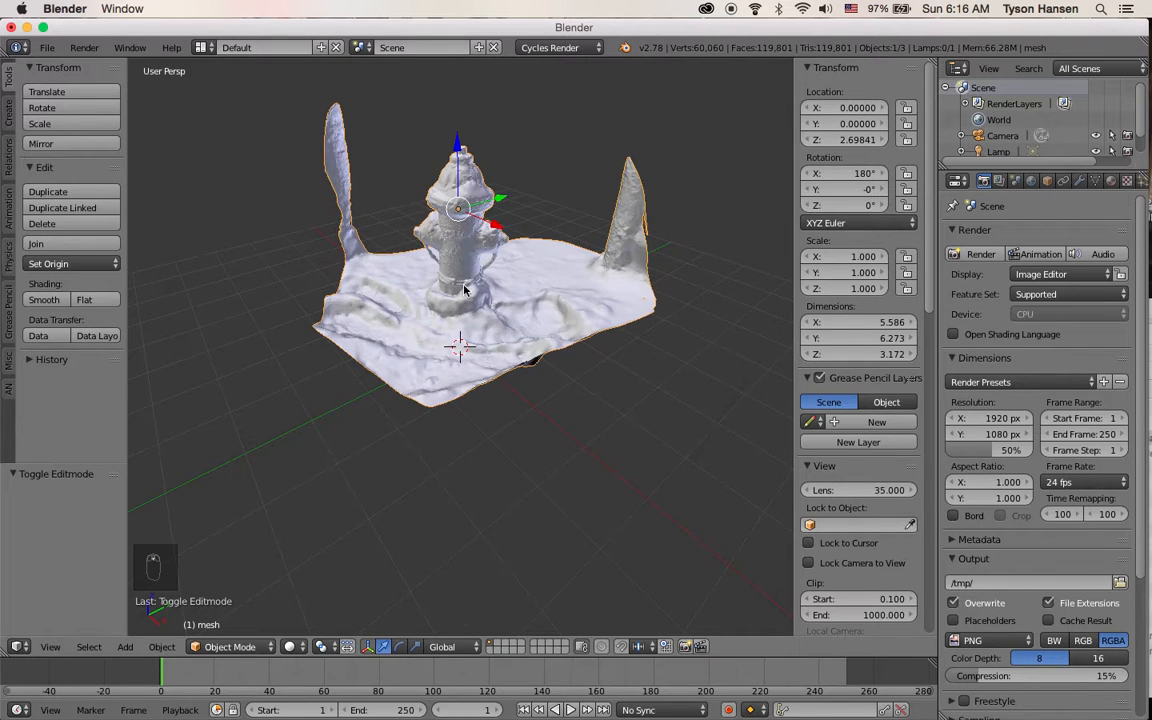
left_click(230, 647)
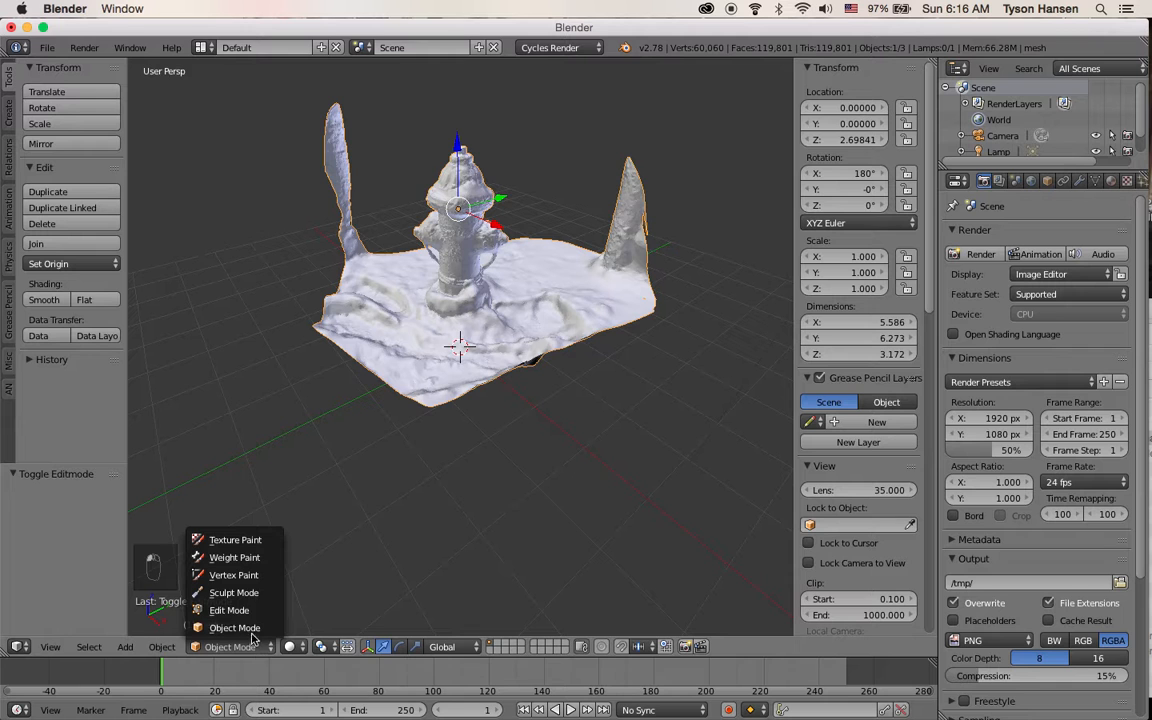
left_click(304, 607)
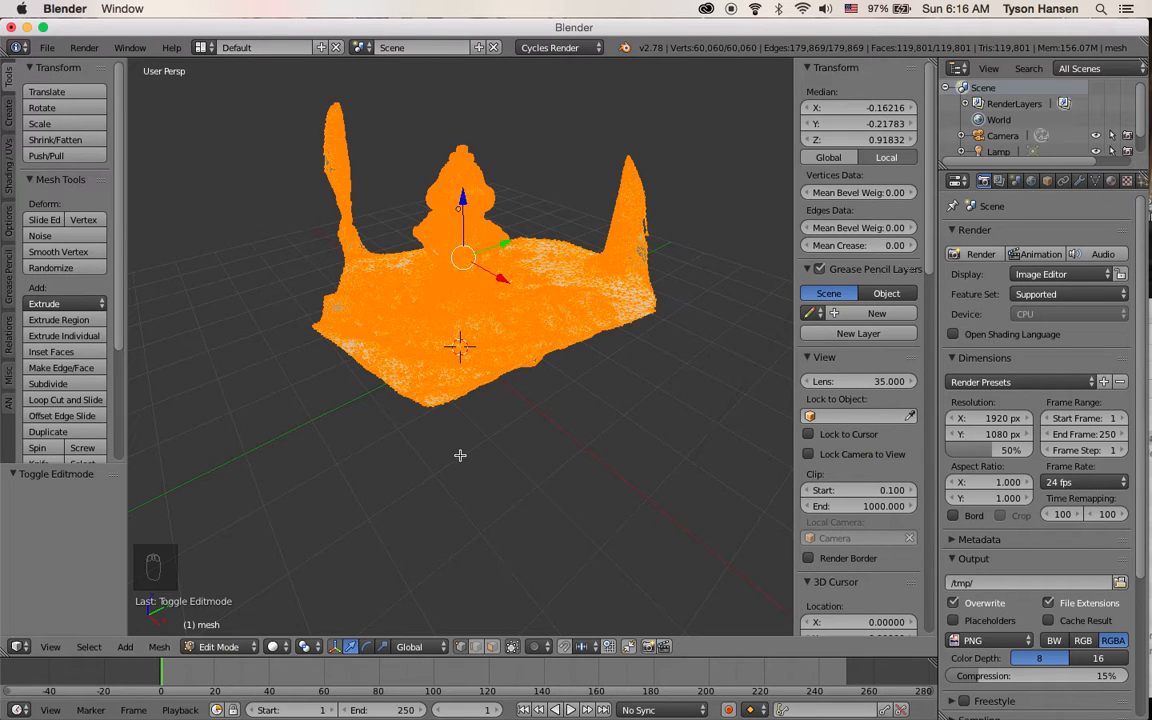
left_click(277, 647)
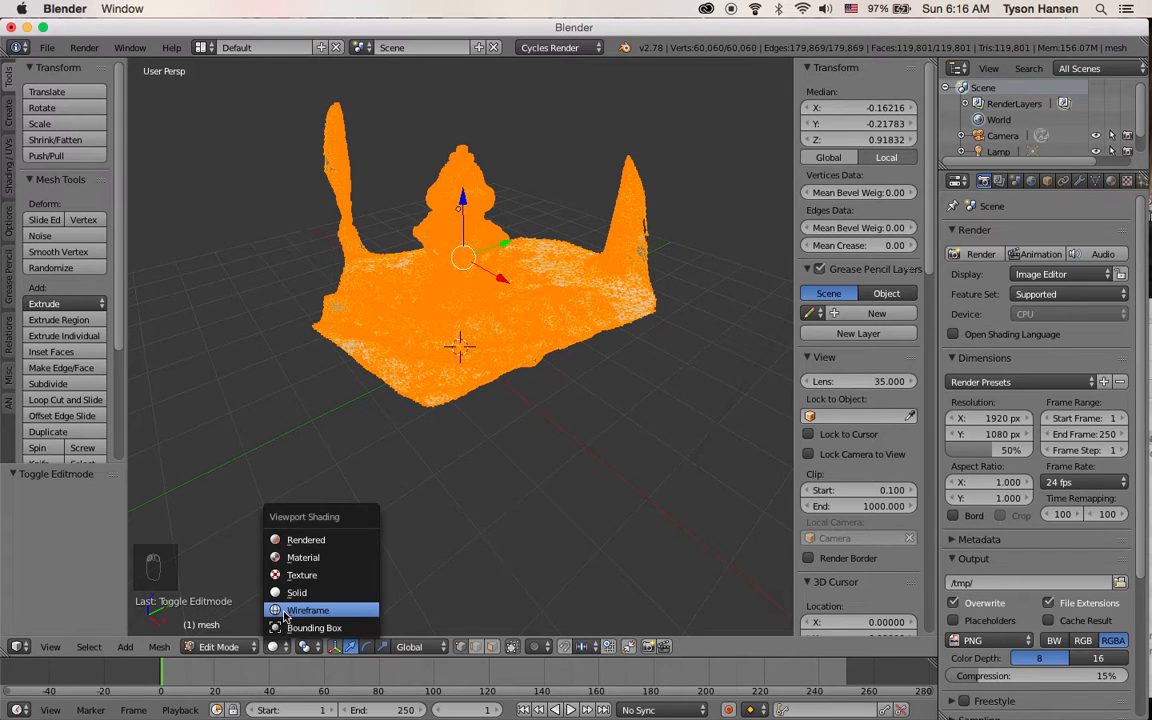
left_click(285, 610)
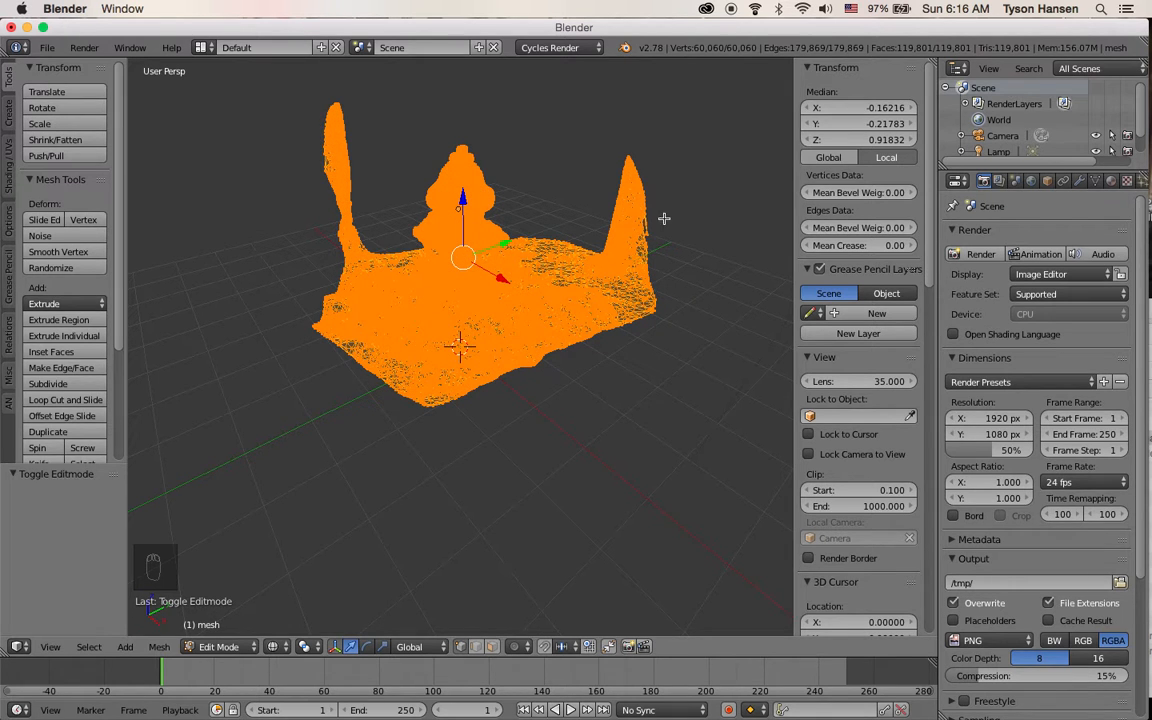
Deselect everything, box-select both upright side spikes of the scan, and delete their vertices
key("a")
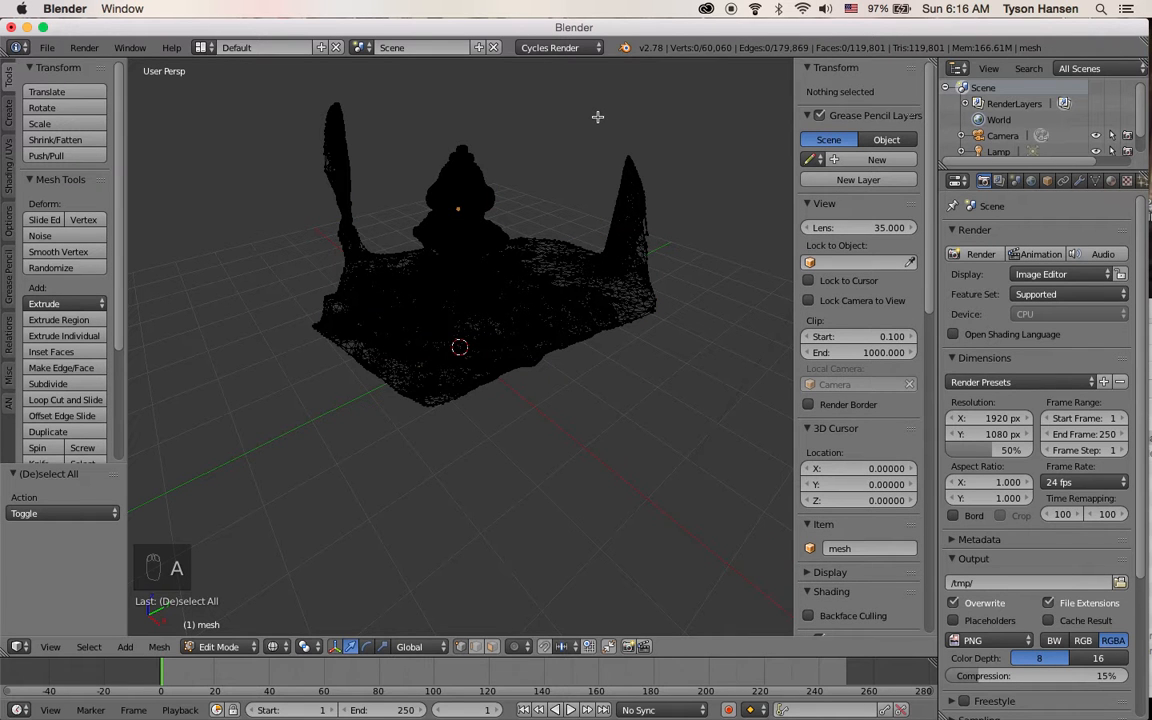
key("b")
left_click_drag(597, 114, 690, 373)
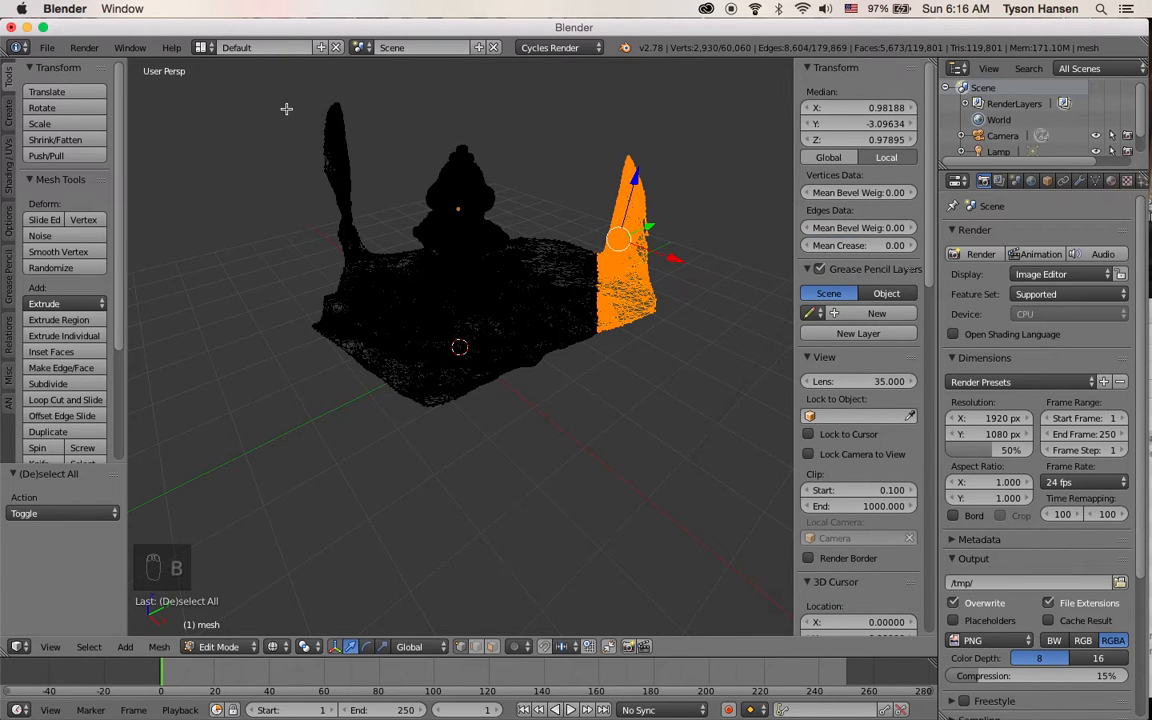
key("b")
left_click_drag(288, 90, 368, 399)
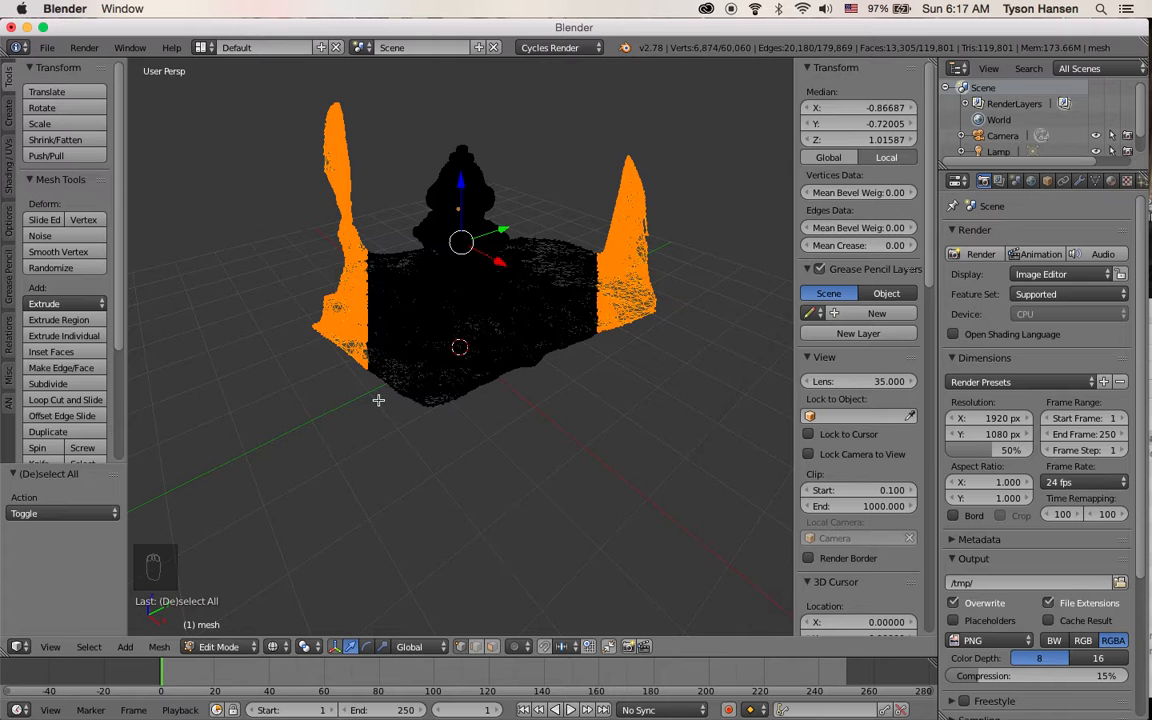
key("x")
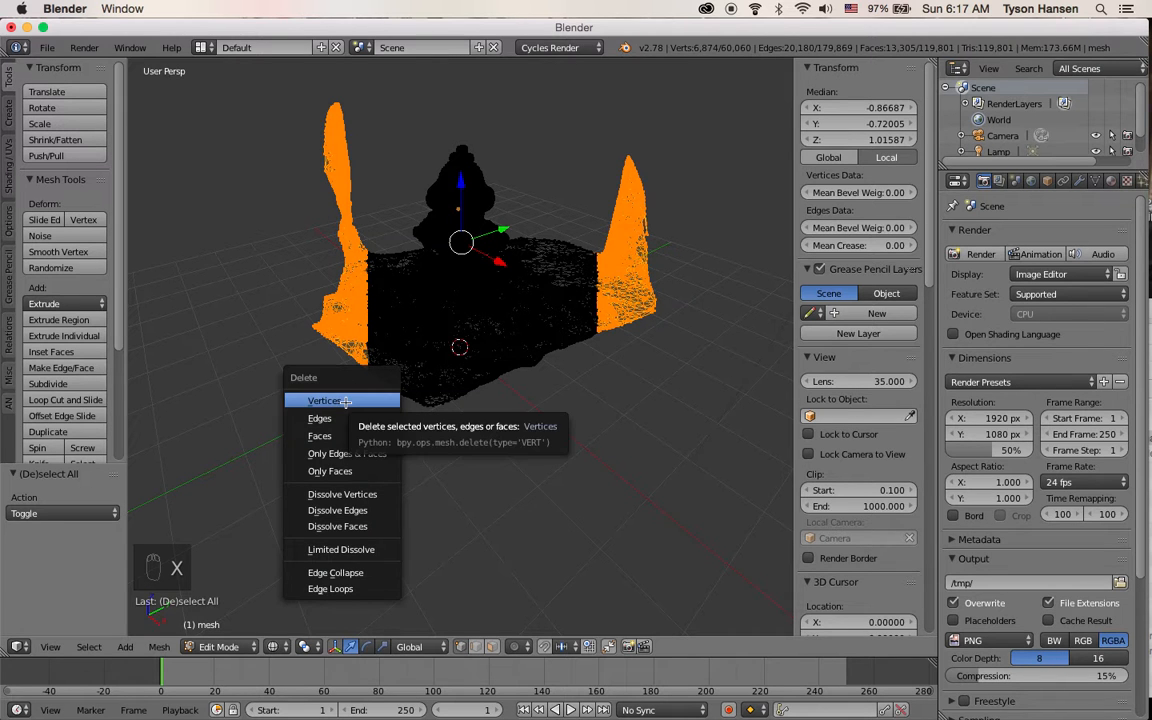
left_click(345, 401)
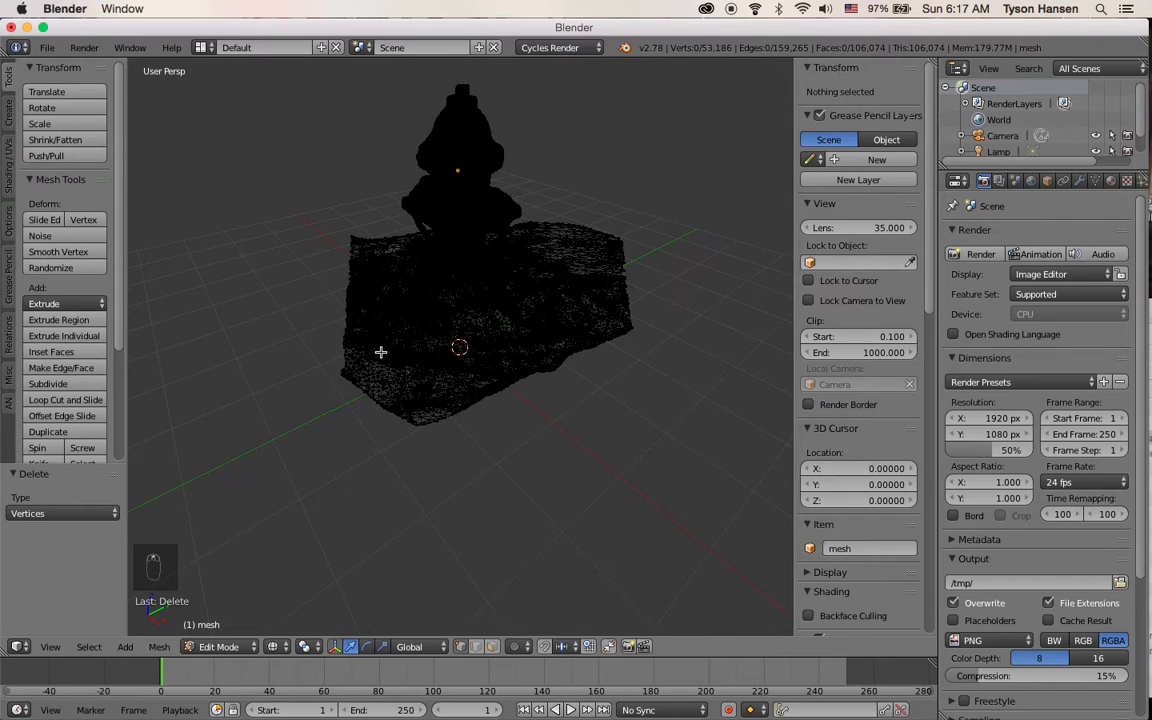
Return to Object Mode and set the viewport shading to Solid
middle_click_drag(386, 352, 429, 363)
left_click(218, 646)
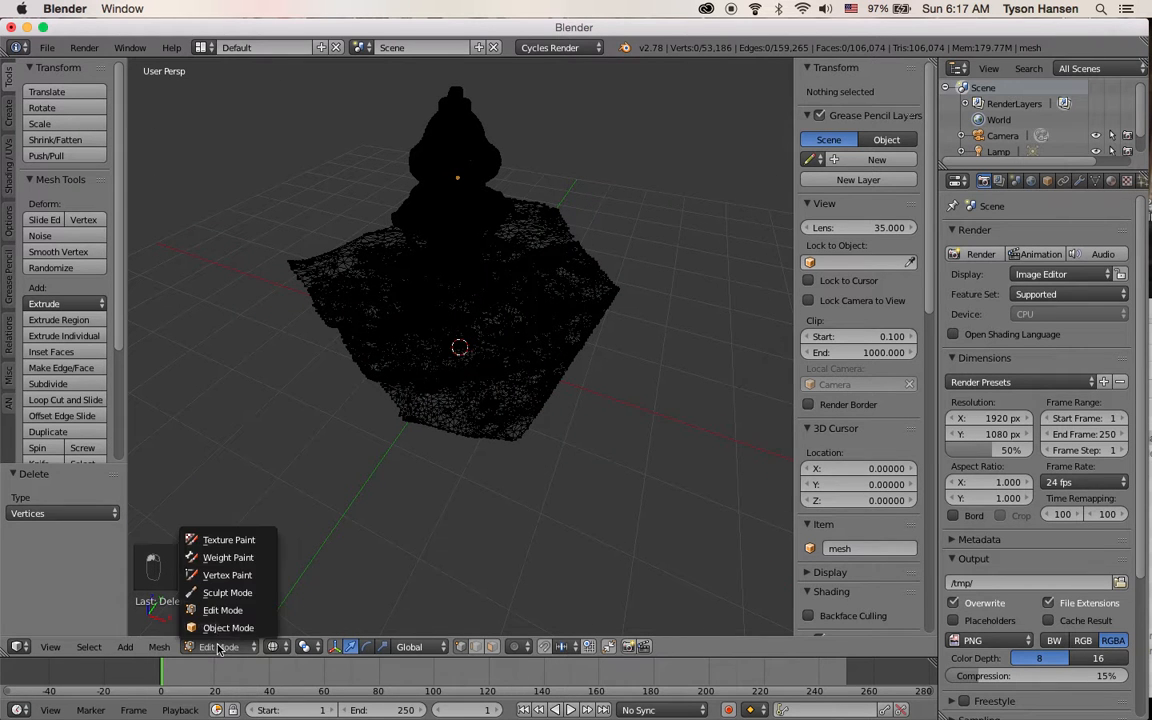
left_click(235, 627)
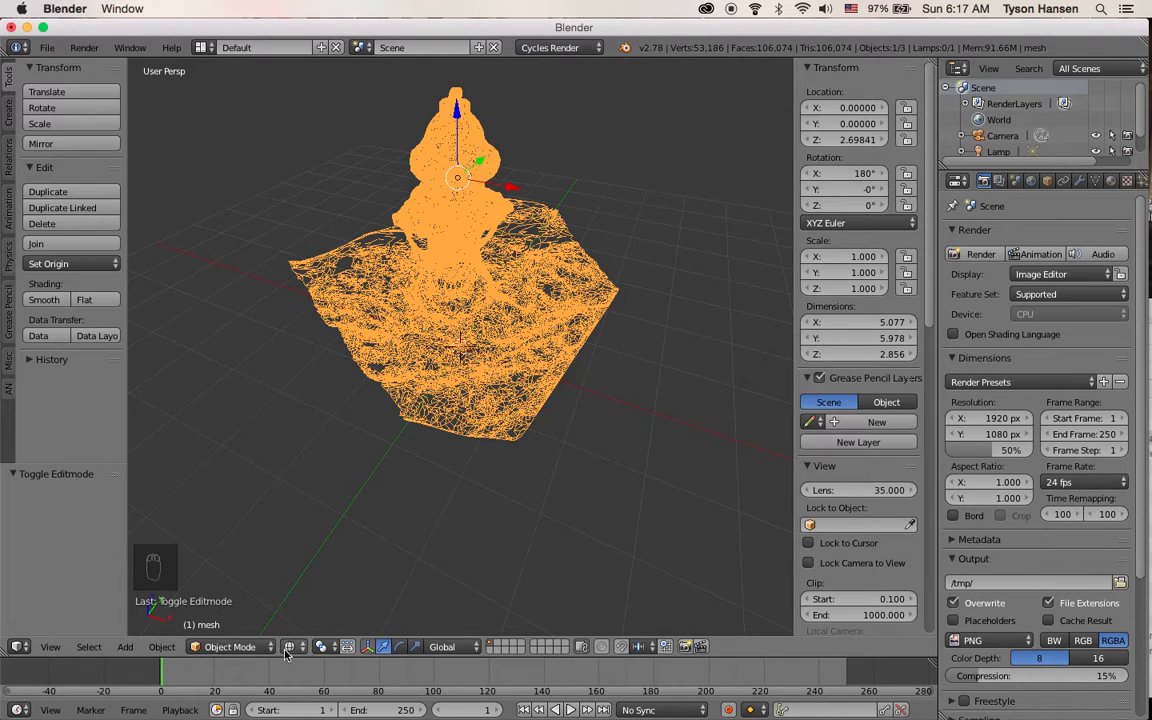
left_click(289, 646)
left_click(305, 591)
Orbit and zoom around the cleaned hydrant mesh to inspect its surface
mouse_move(329, 417)
middle_mouse_down()
mouse_move(351, 301)
mouse_move(483, 325)
mouse_move(643, 296)
mouse_move(530, 281)
mouse_move(571, 249)
mouse_move(589, 278)
mouse_move(465, 305)
mouse_move(399, 270)
middle_mouse_up()
scroll(390, 318, "up", 5)
scroll(501, 327, "down", 5)
scroll(420, 258, "up", 4)
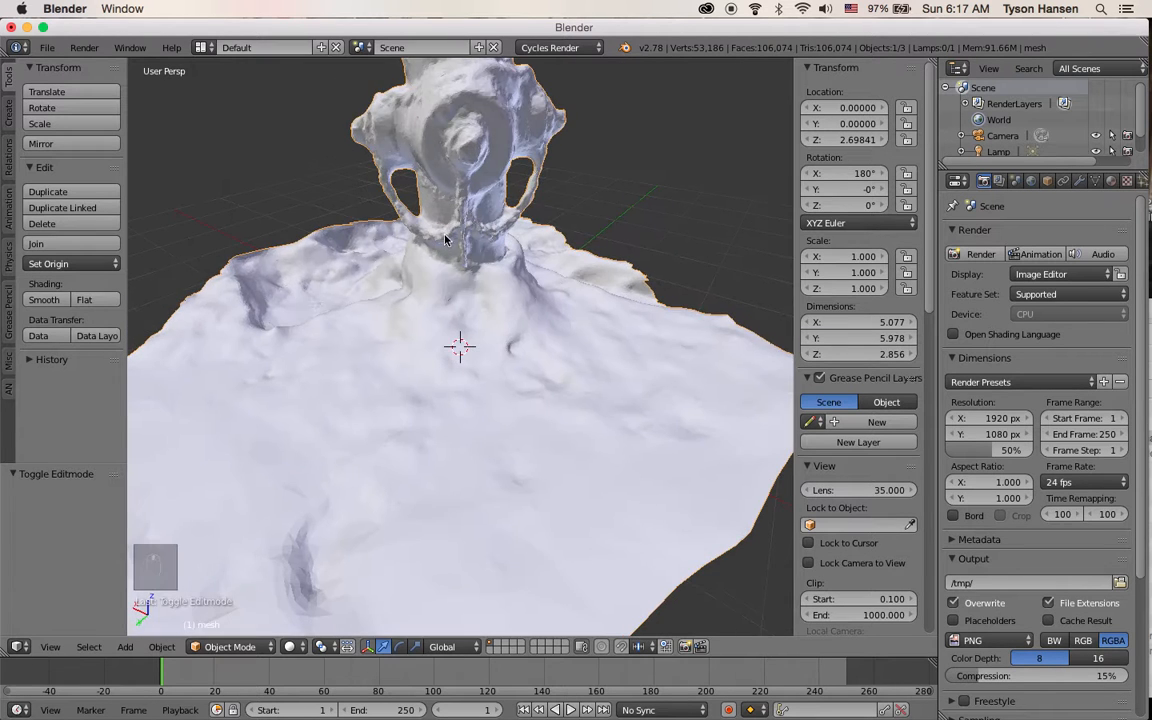
scroll(510, 230, "down", 5)
middle_click_drag(510, 230, 535, 277)
scroll(533, 225, "up", 5)
scroll(537, 192, "down", 4)
middle_click_drag(535, 277, 457, 270)
scroll(420, 330, "up", 4)
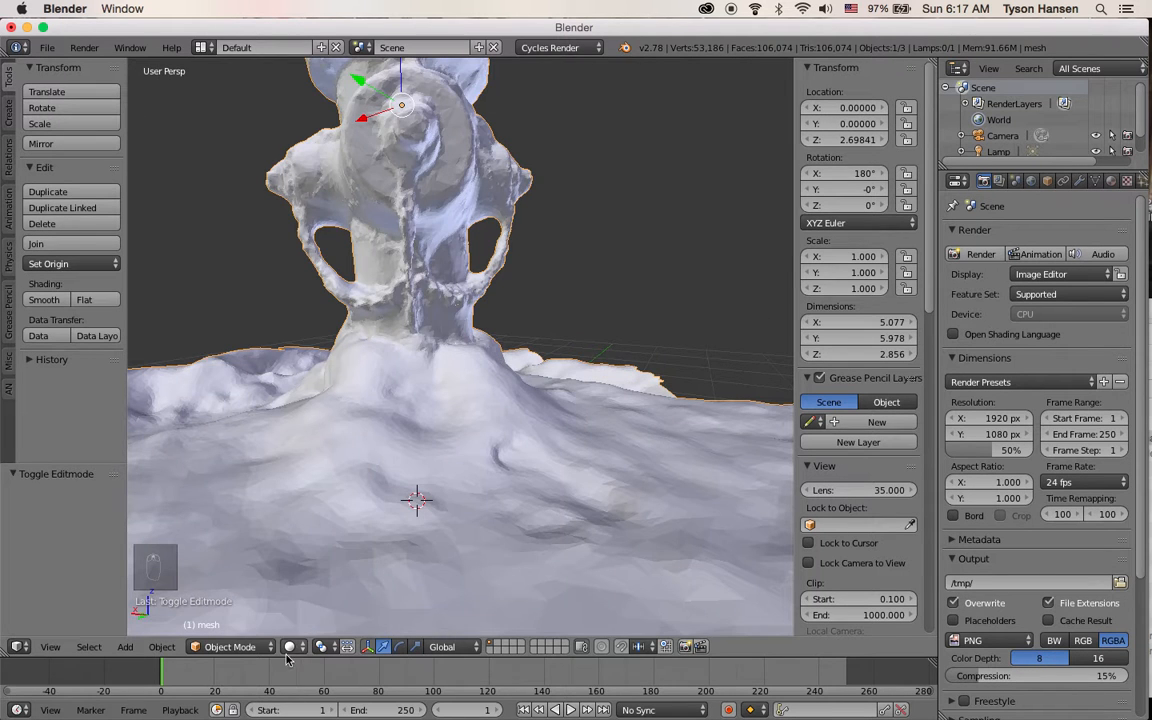
Switch the render engine to Blender Render and set the viewport shading to Texture
left_click(290, 646)
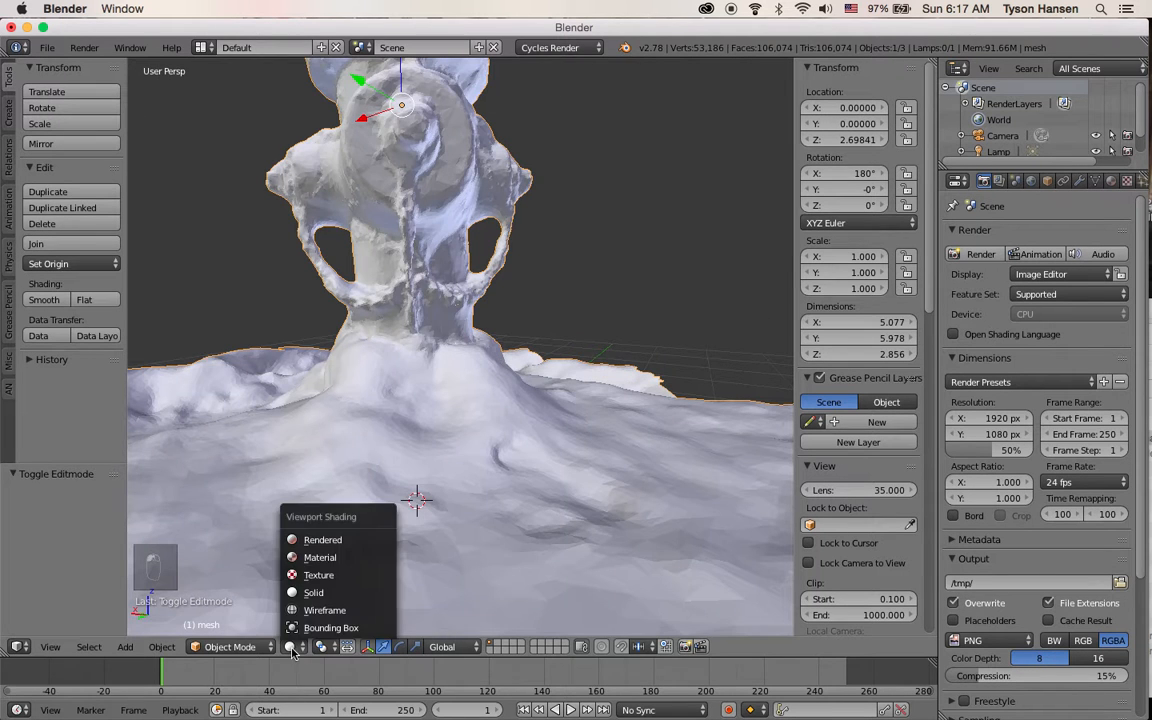
left_click(292, 575)
left_click(550, 47)
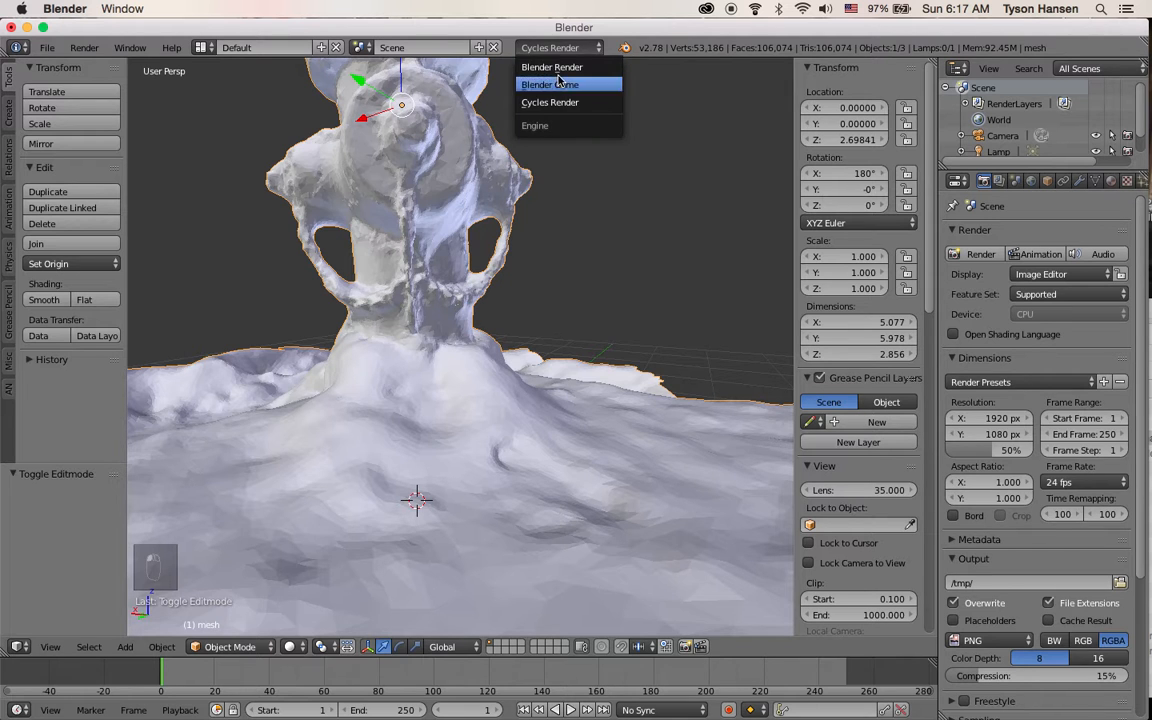
left_click(553, 67)
scroll(406, 178, "down", 4)
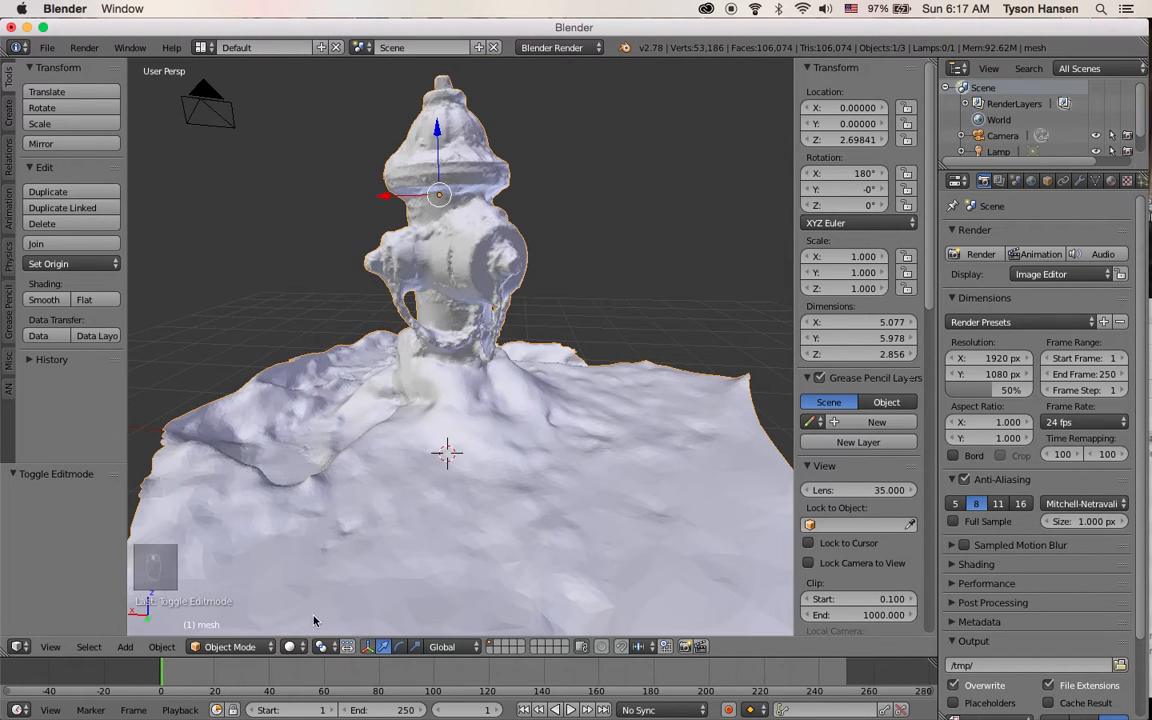
left_click(290, 646)
left_click(314, 577)
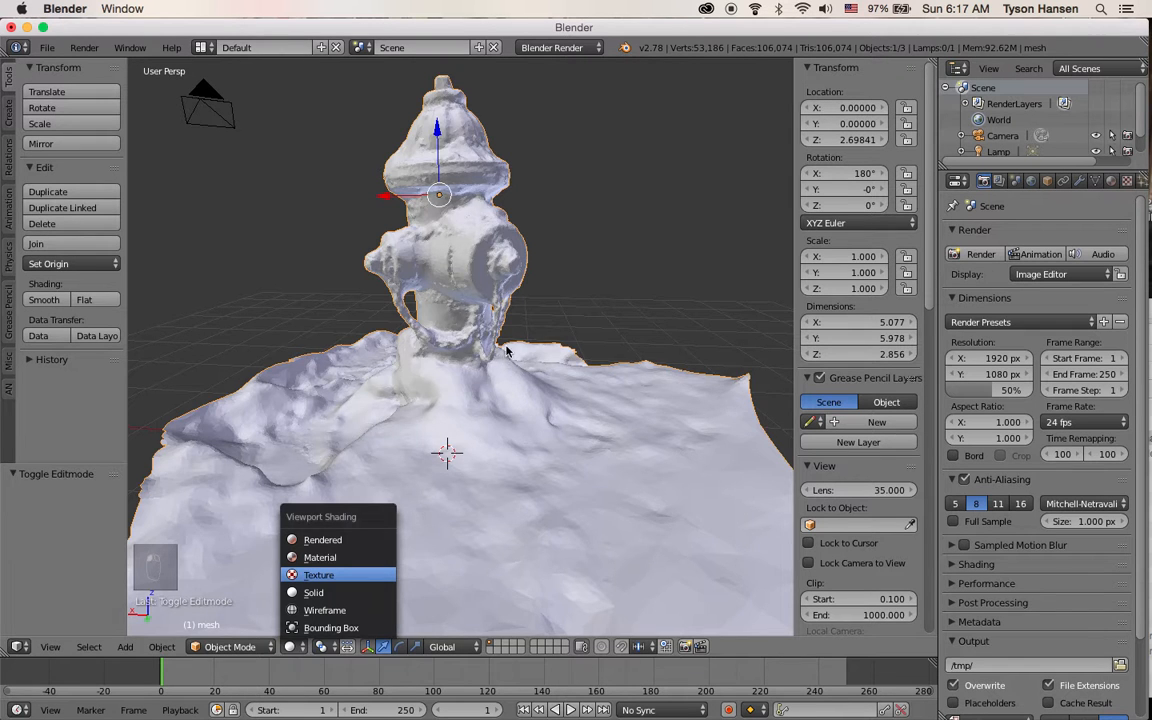
Move the lamp closer to the hydrant, up near the camera, then reselect the mesh
scroll(503, 316, "down", 10)
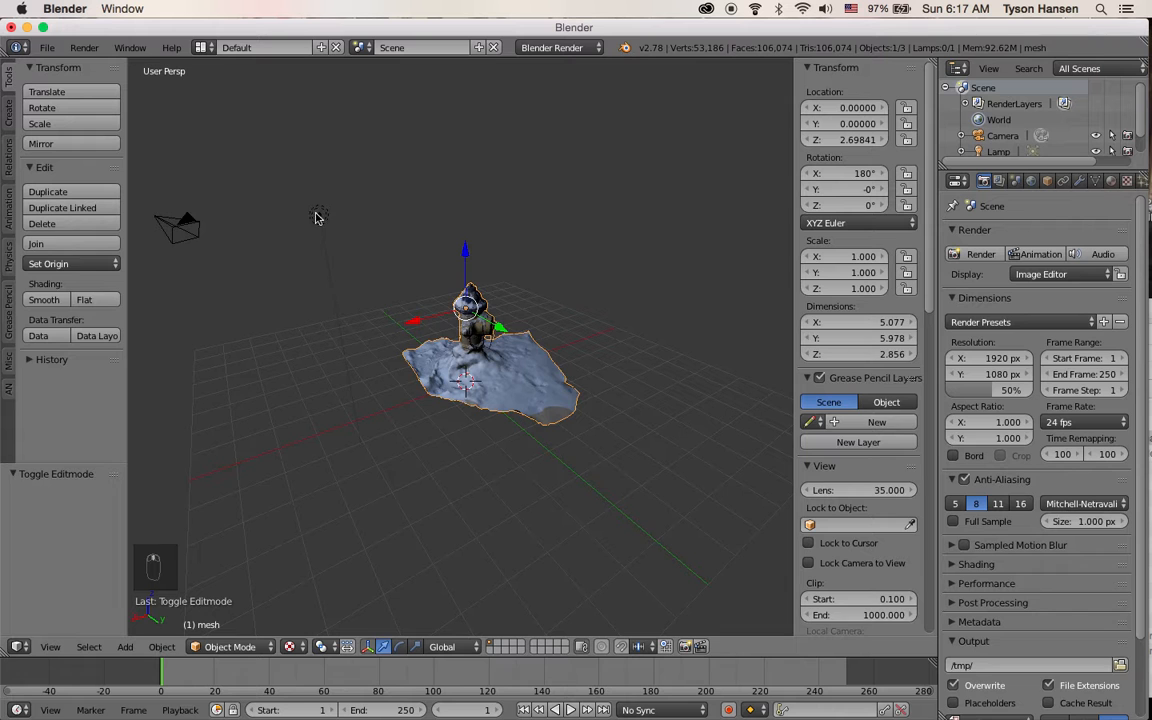
right_click(316, 216)
middle_click_drag(453, 275, 380, 278)
key("g")
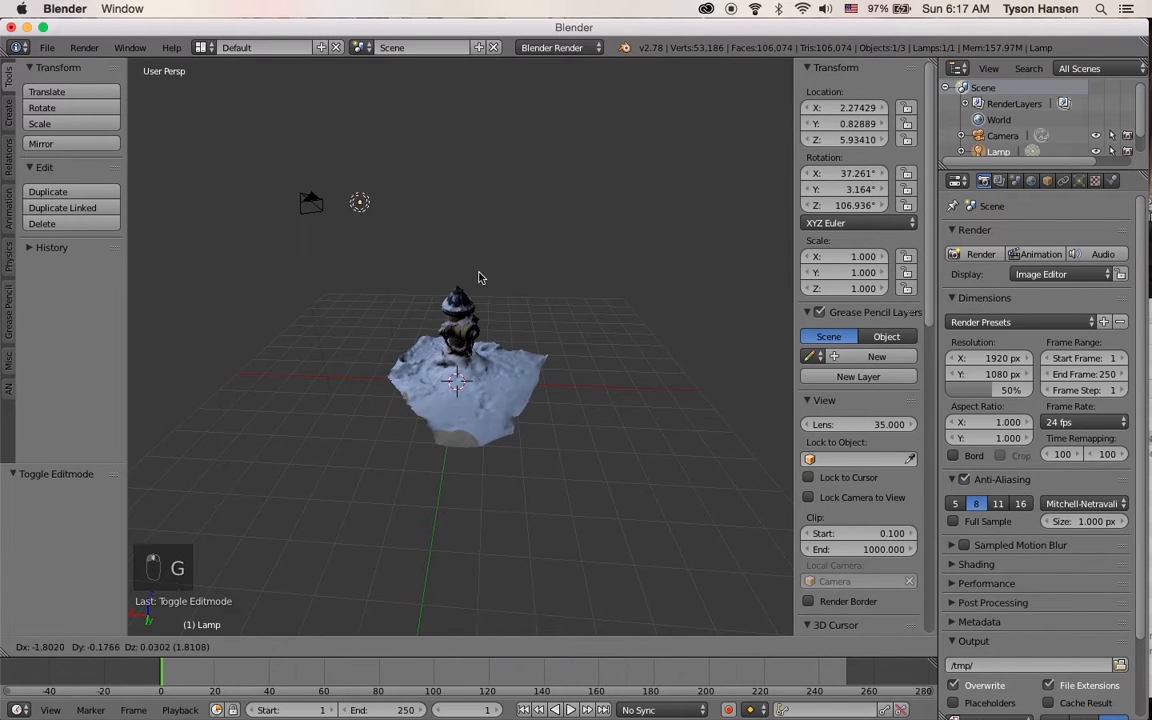
left_click(559, 272)
right_click(486, 362)
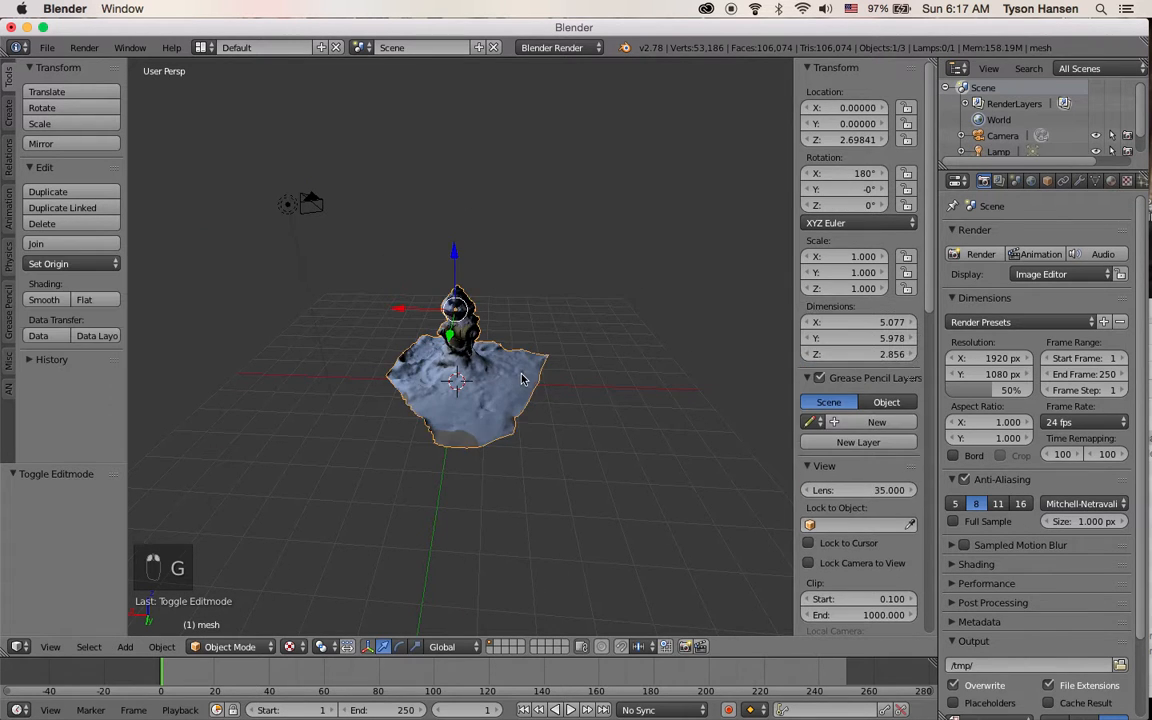
Open the viewport properties sidebar and enable Shadeless display for the textured mesh
scroll(480, 355, "up", 4)
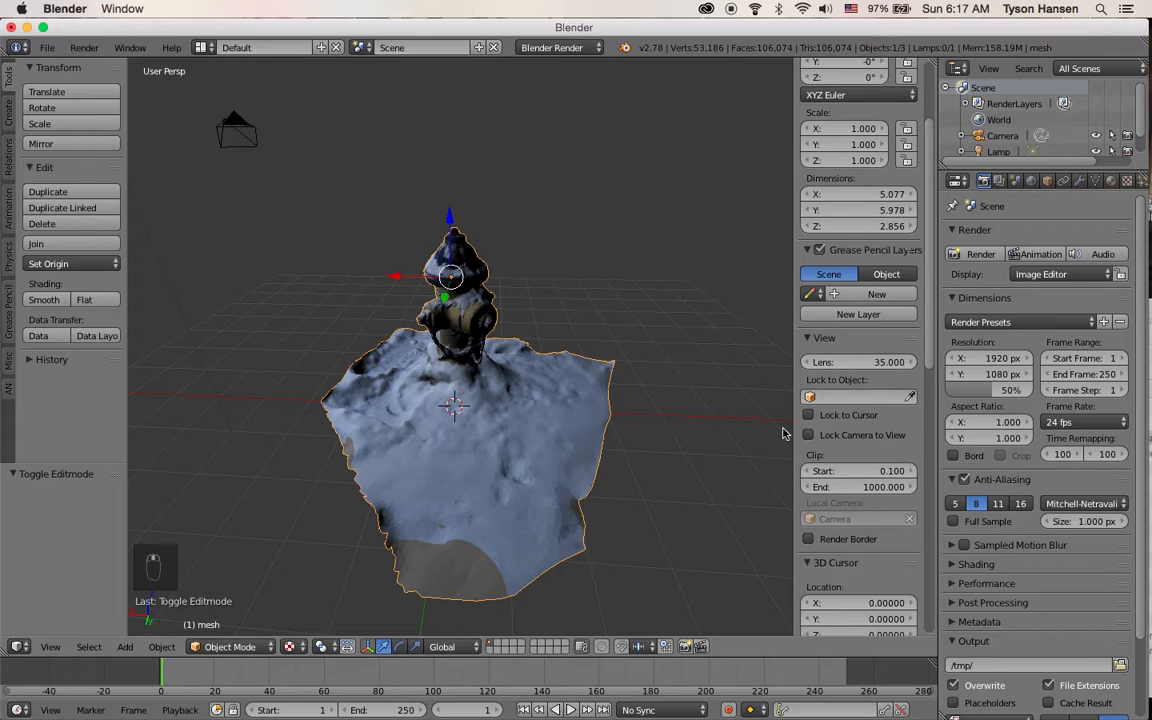
scroll(800, 430, "down", 4)
key("n")
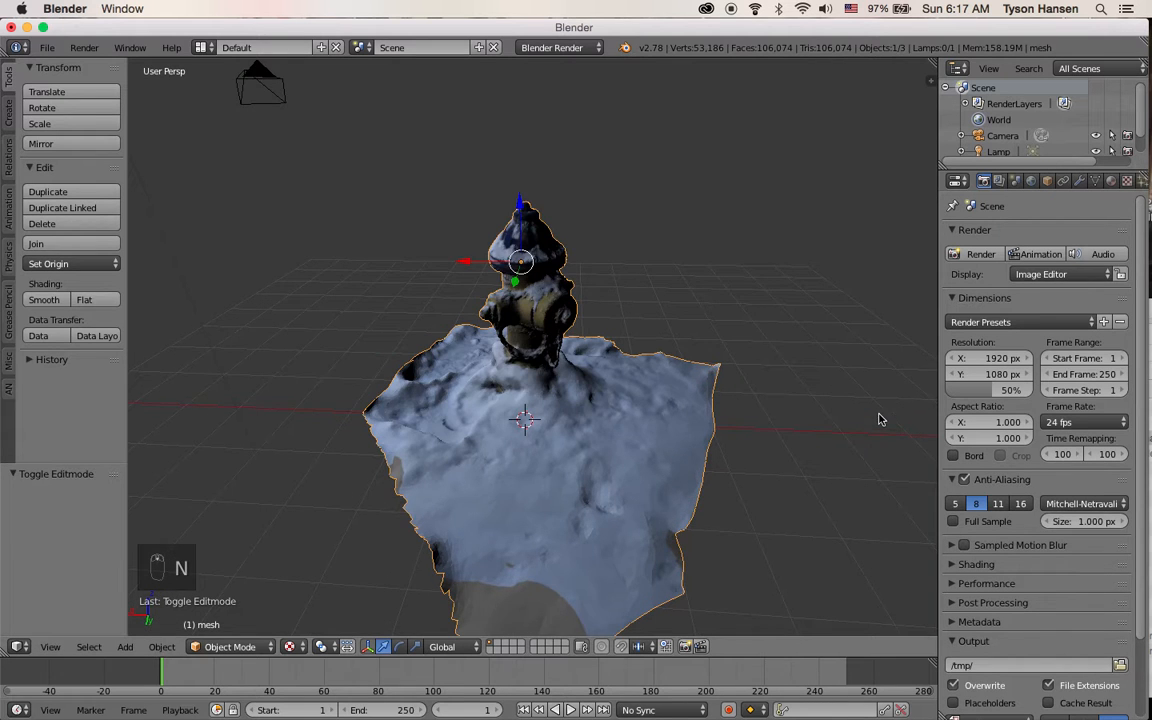
key("n")
scroll(830, 433, "down", 6)
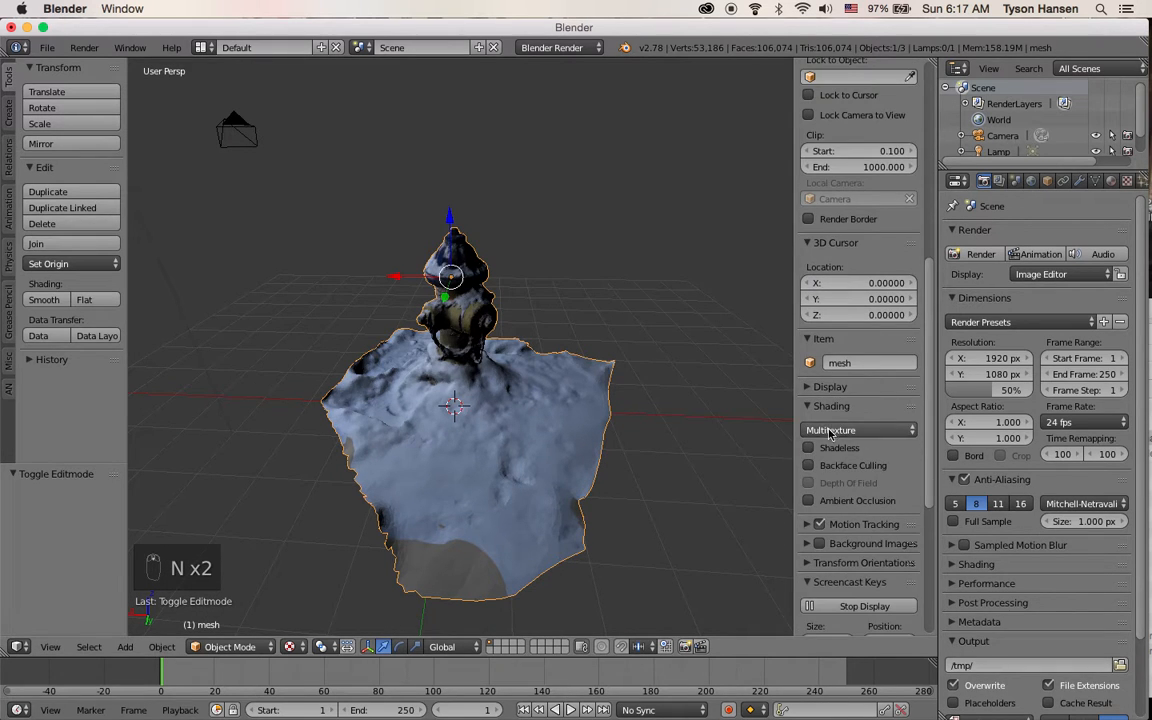
left_click(836, 447)
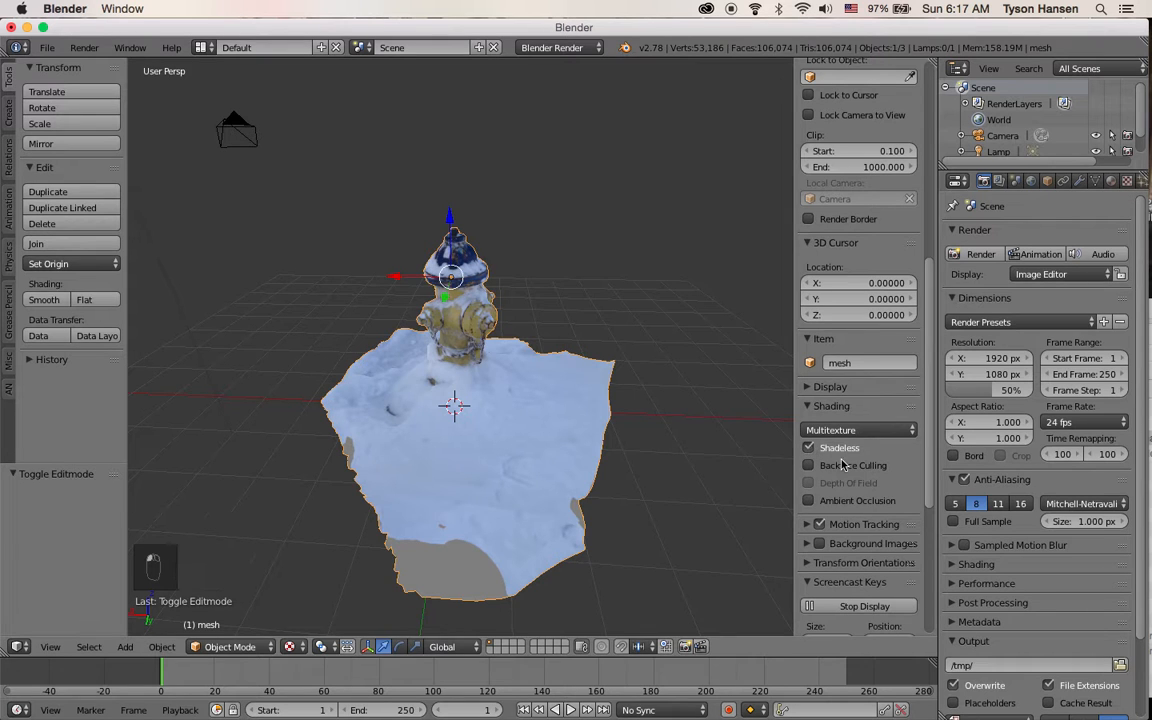
left_click(289, 646)
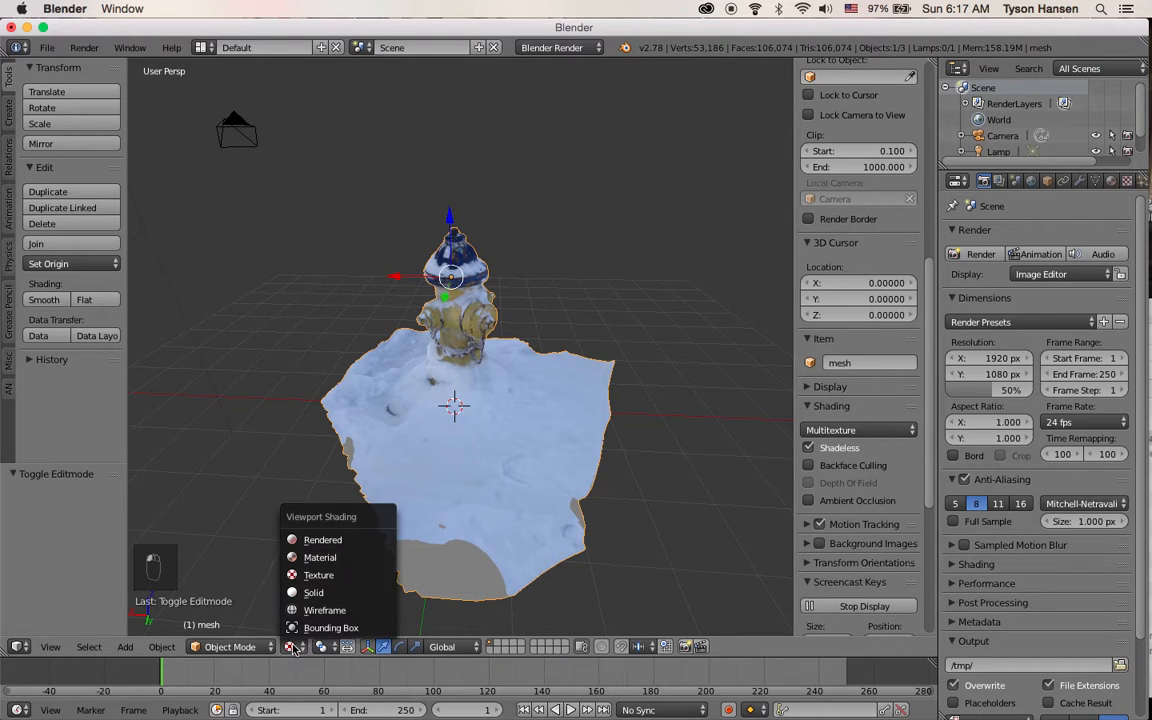
left_click(253, 568)
middle_click_drag(568, 348, 511, 328)
scroll(511, 329, "up", 1)
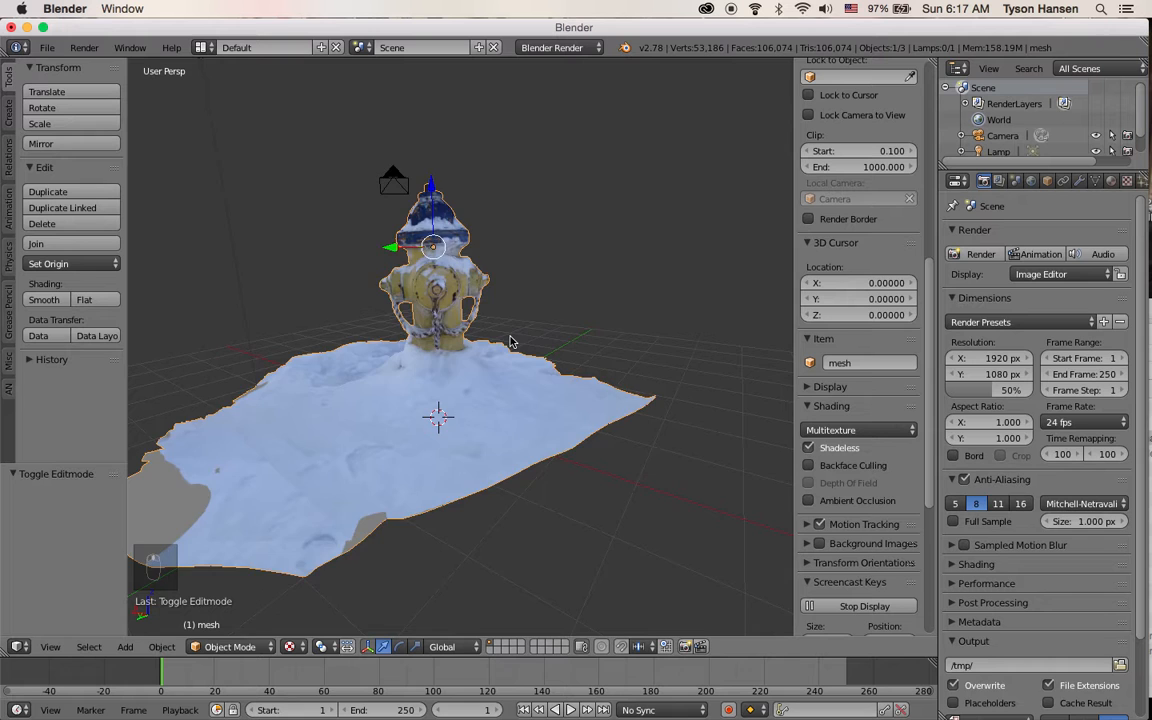
scroll(510, 338, "down", 2)
middle_click_drag(467, 425, 489, 352)
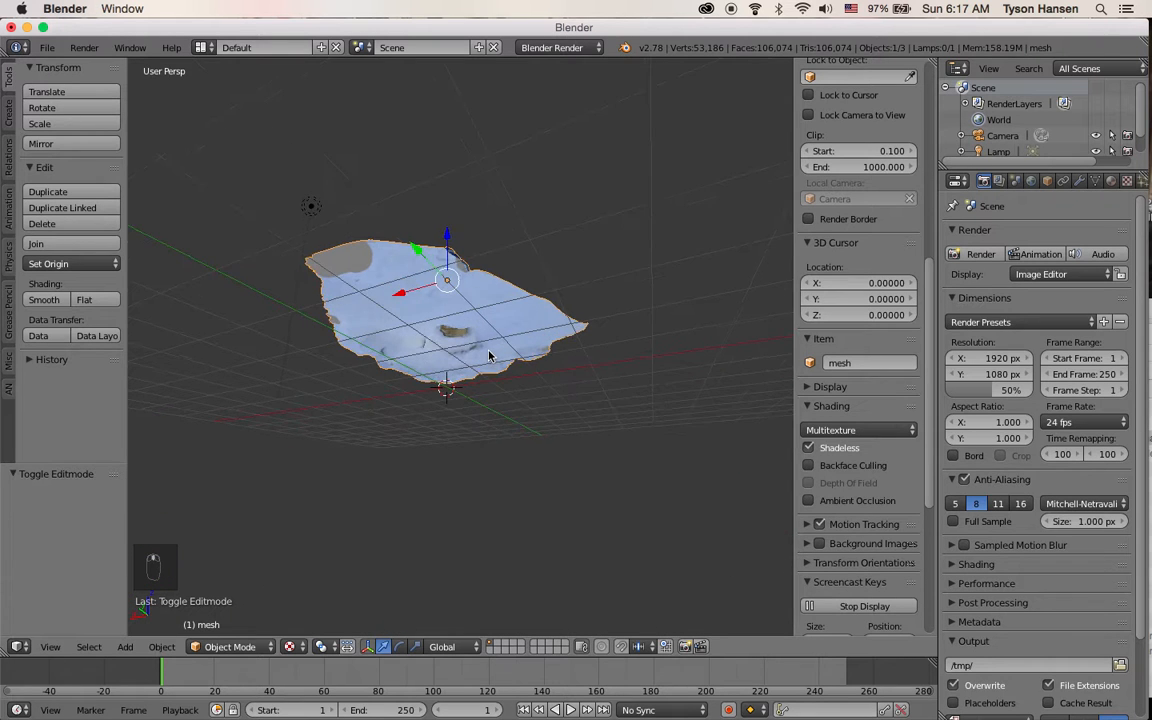
Orbit and zoom around the textured hydrant mesh to inspect its underside and edges
scroll(482, 330, "up", 2)
middle_click_drag(449, 203, 433, 303)
middle_click_drag(546, 312, 513, 248)
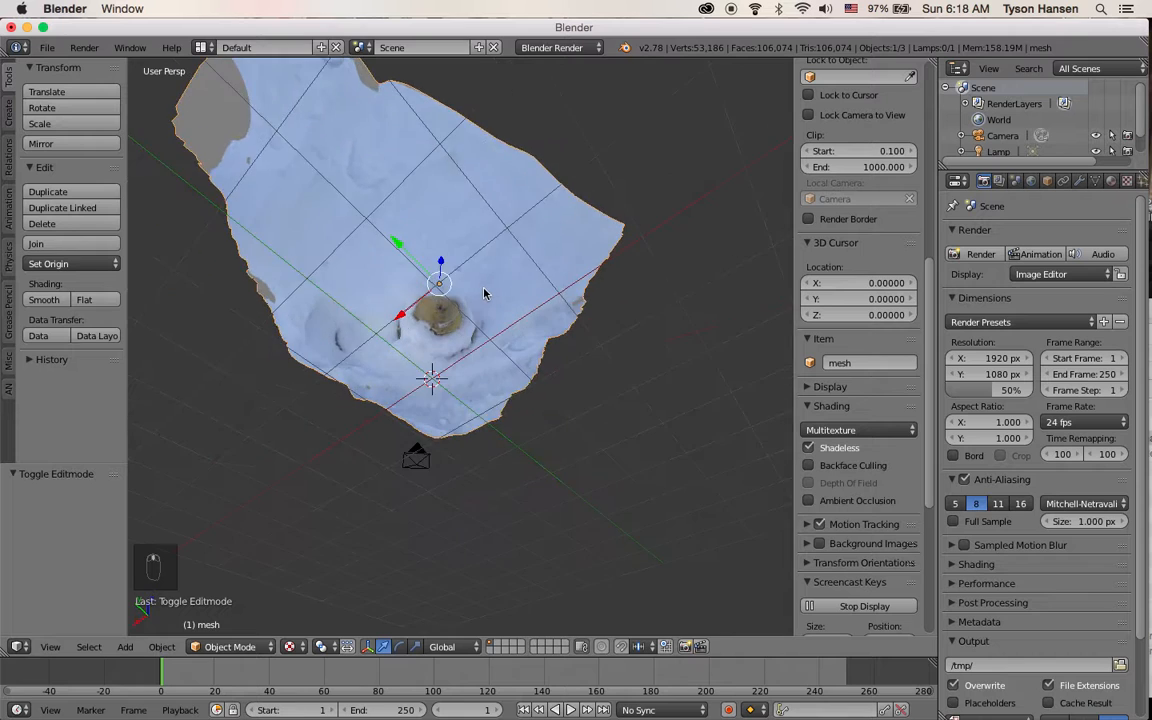
scroll(488, 296, "up", 3)
middle_click_drag(500, 320, 527, 249)
scroll(468, 321, "up", 3)
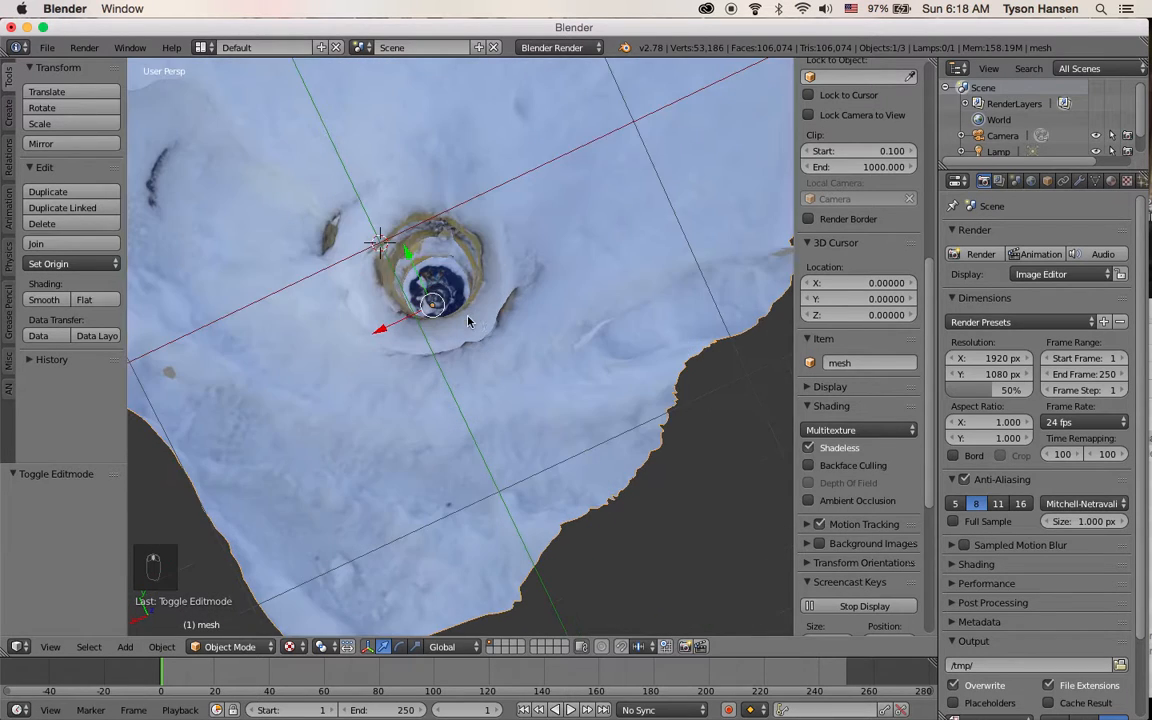
middle_click_drag(415, 270, 461, 403)
scroll(434, 360, "down", 2)
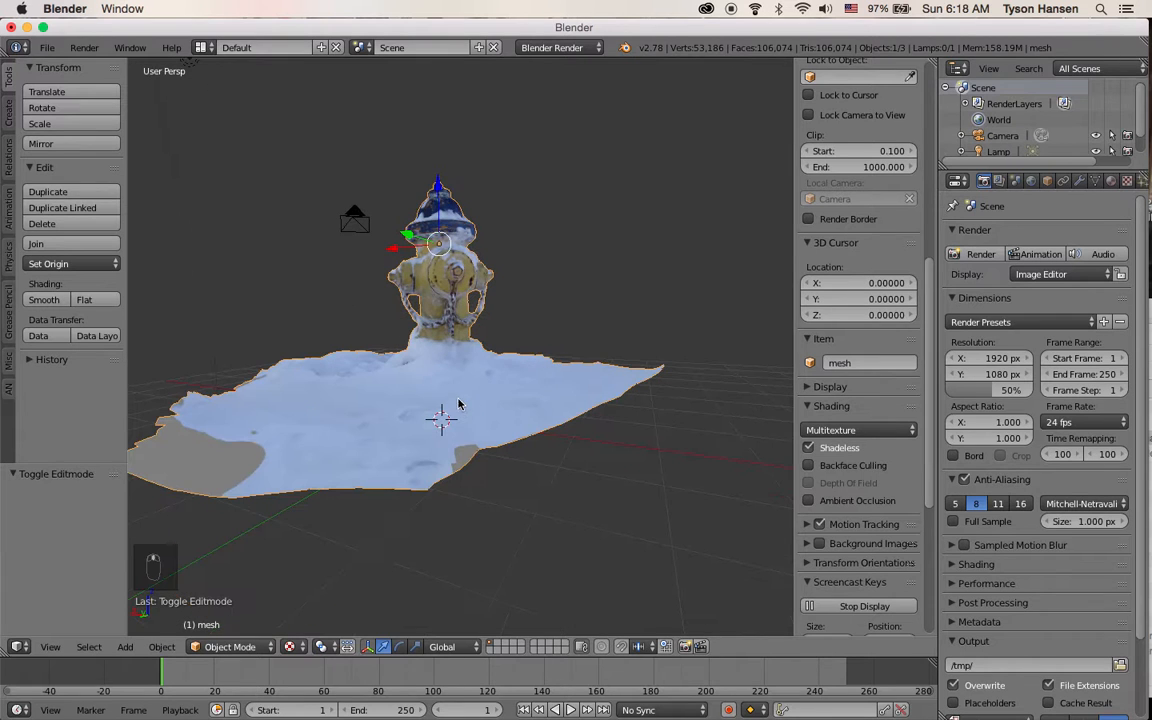
Switch the viewport shading to Solid and enter Edit Mode on the mesh
left_click(289, 646)
left_click(300, 540)
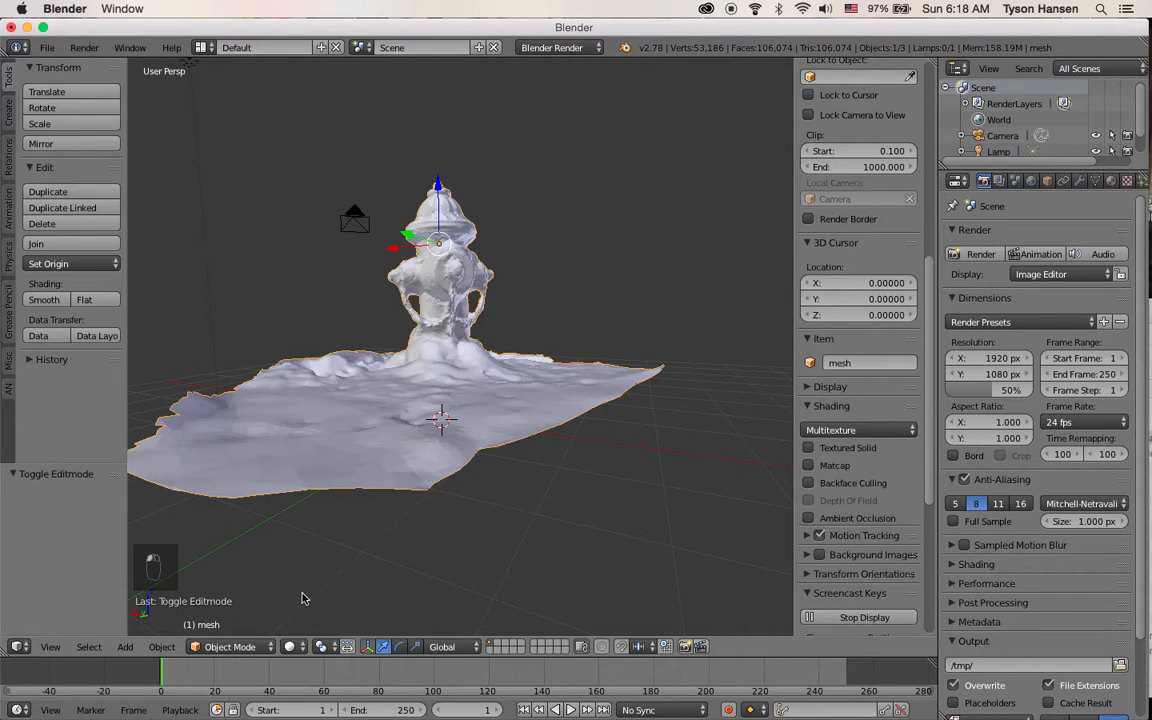
mouse_move(415, 479)
middle_mouse_down()
mouse_move(401, 442)
mouse_move(399, 470)
middle_mouse_up()
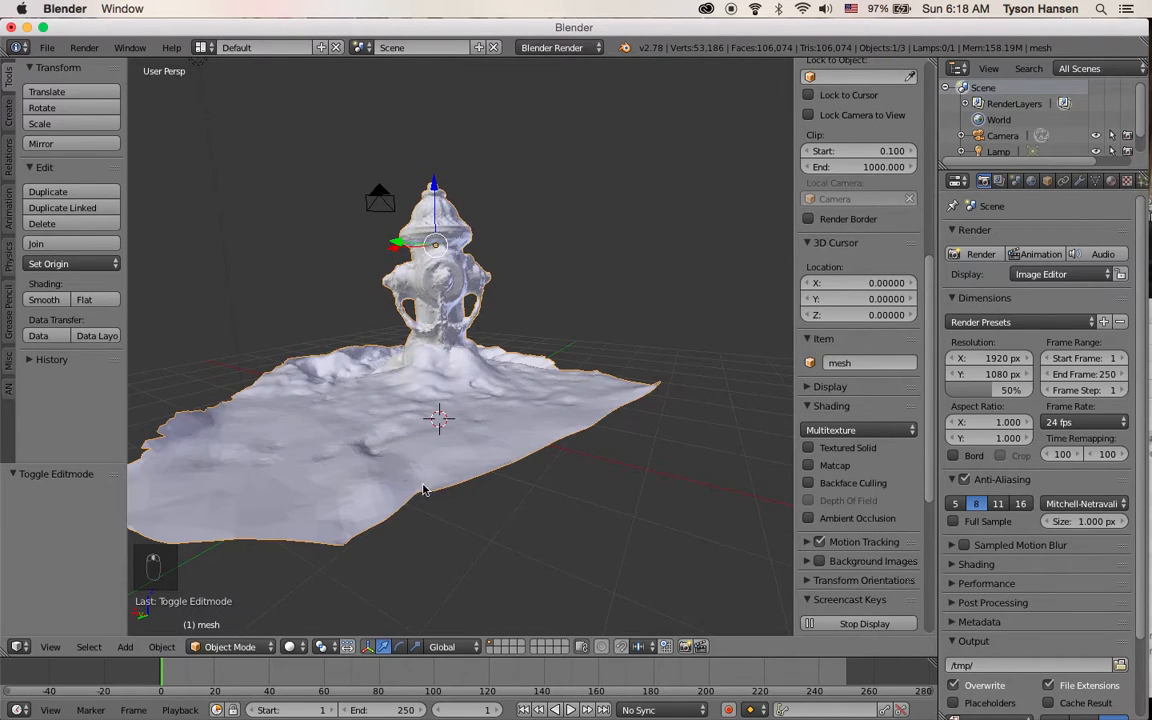
key("Tab")
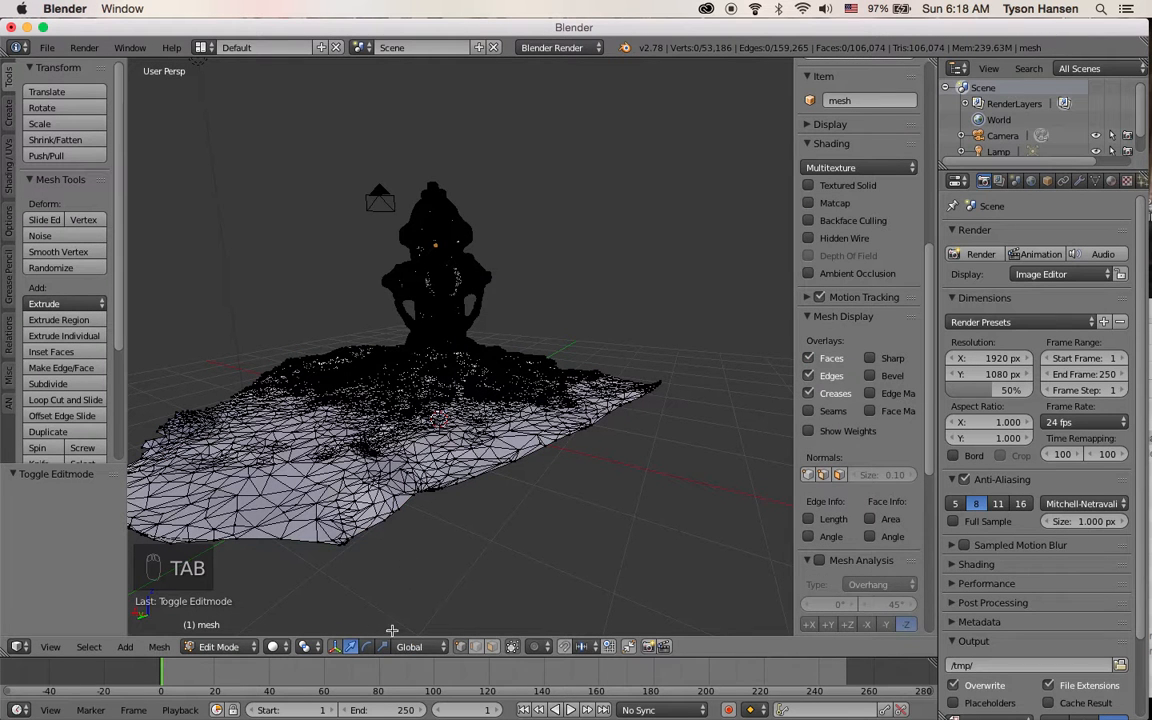
Switch to edge select mode and select several boundary edges along the mesh's open bottom rim
left_click(476, 646)
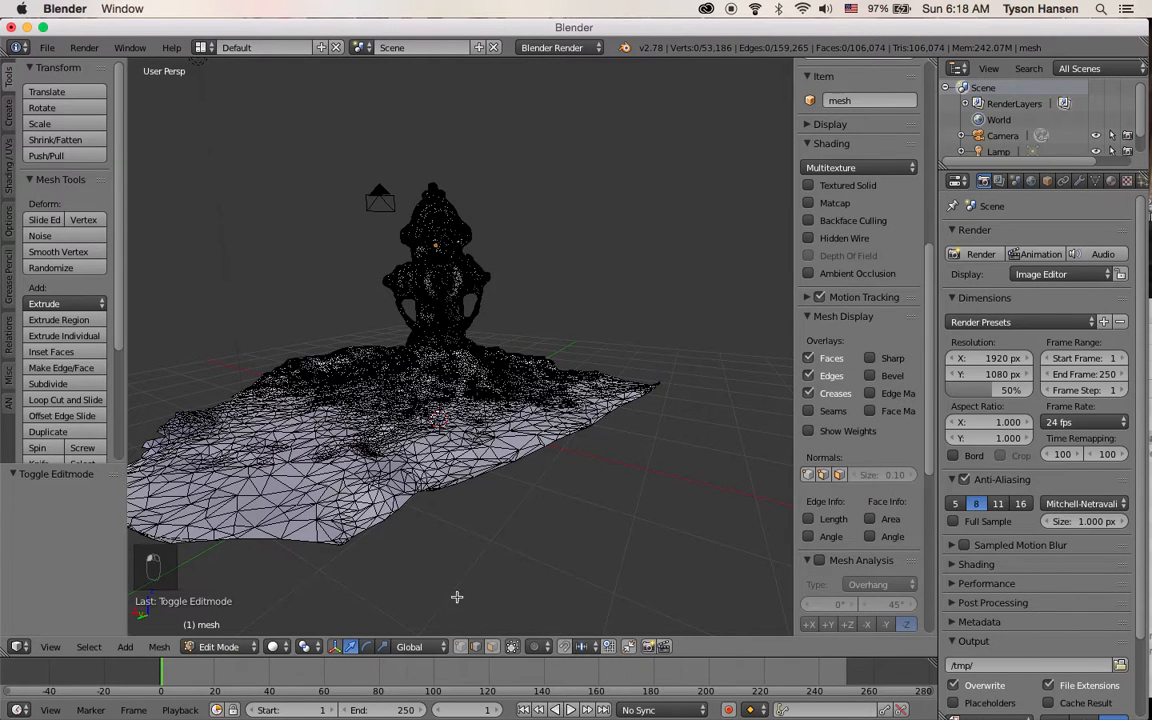
right_click(407, 504, "alt")
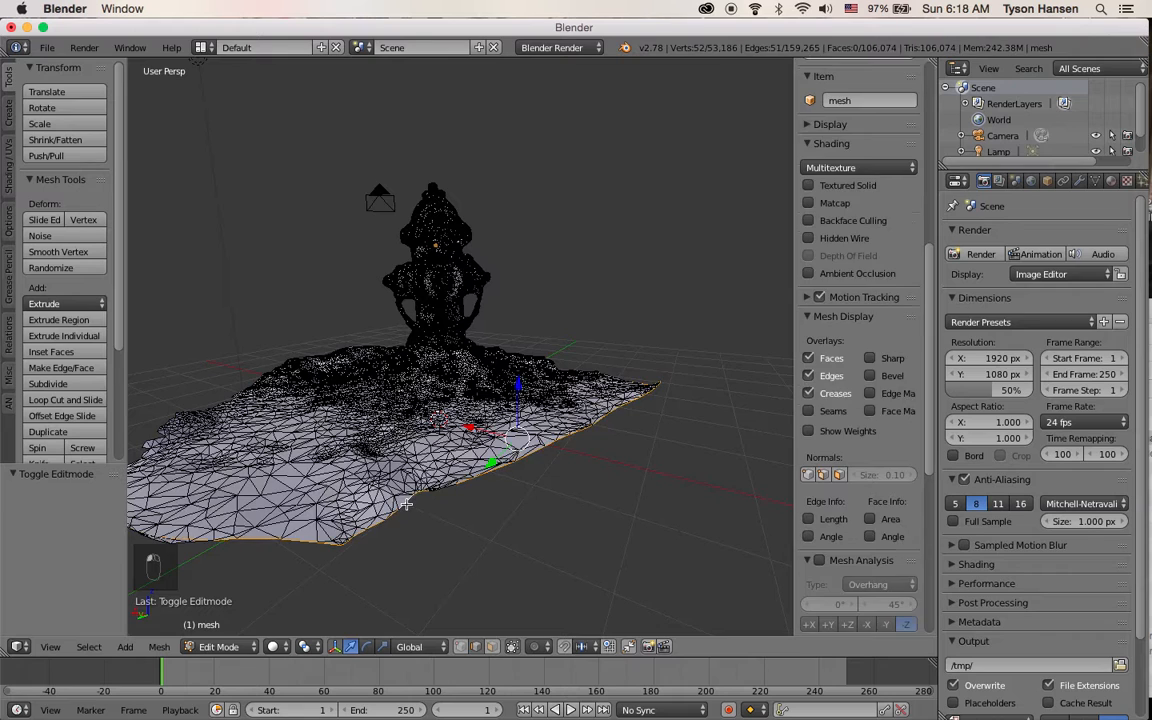
middle_click_drag(407, 504, 488, 308)
scroll(488, 308, "up", 5)
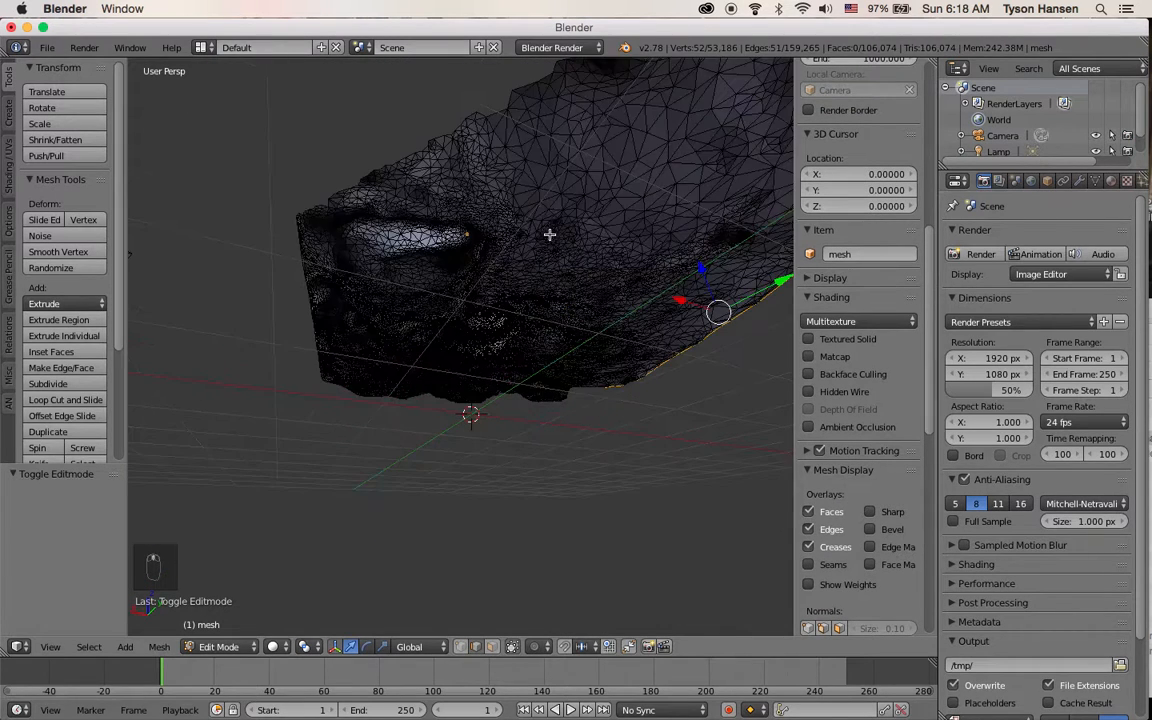
right_click(493, 112, "alt+shift")
middle_click_drag(509, 137, 465, 135)
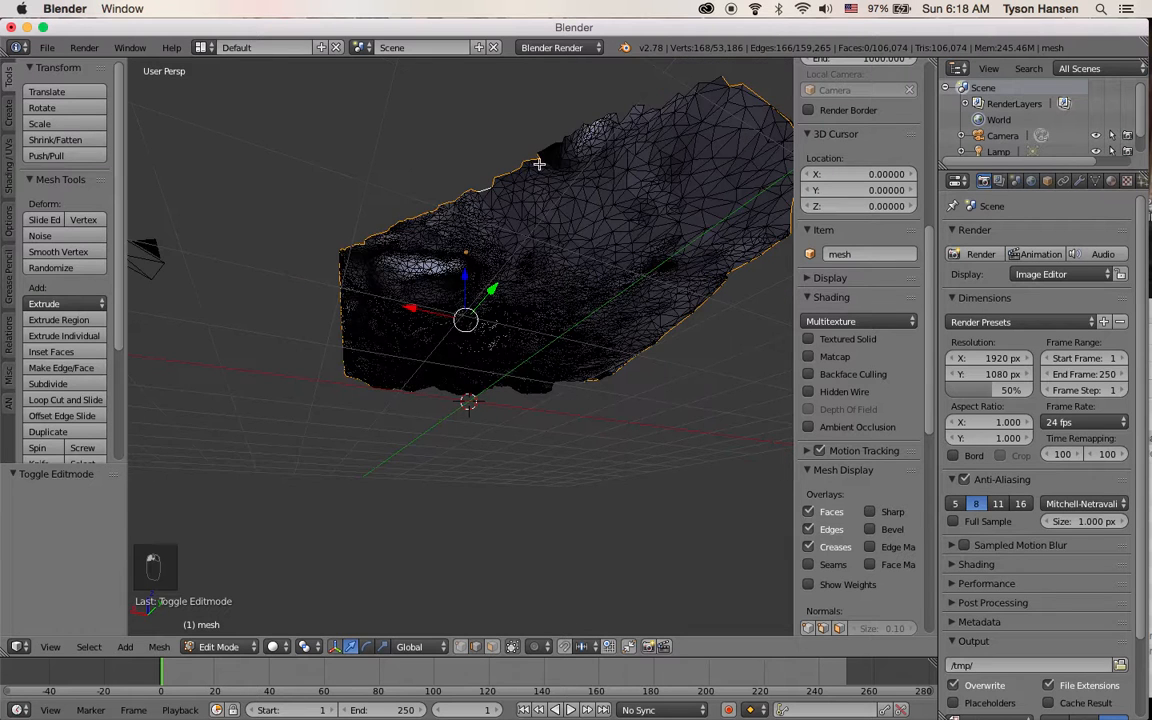
right_click(649, 110, "alt+shift")
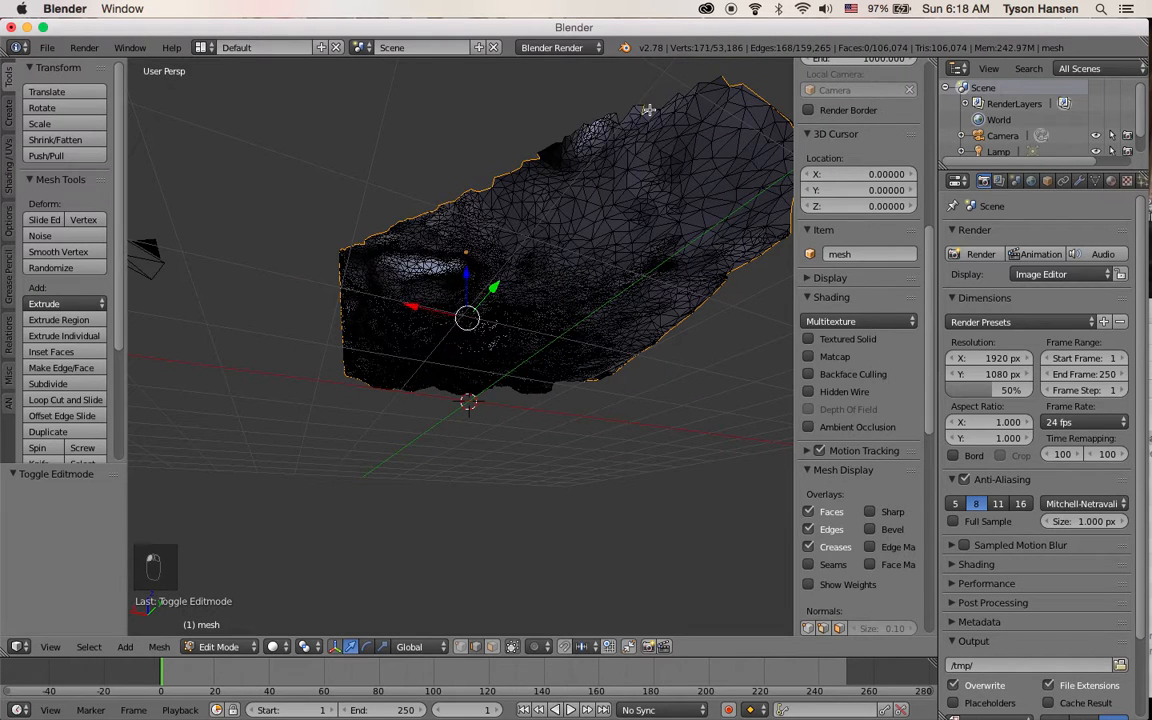
right_click(670, 99, "alt+shift")
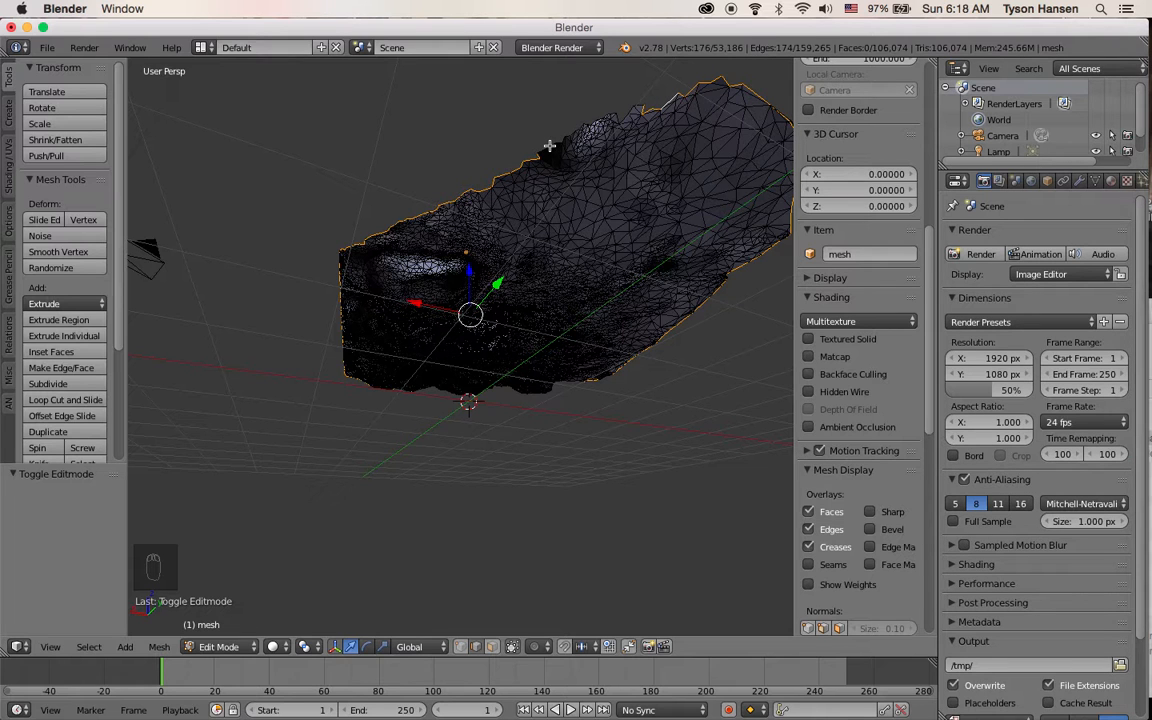
Try Select Similar by Direction on the selected edges, then undo it
key("shift+g")
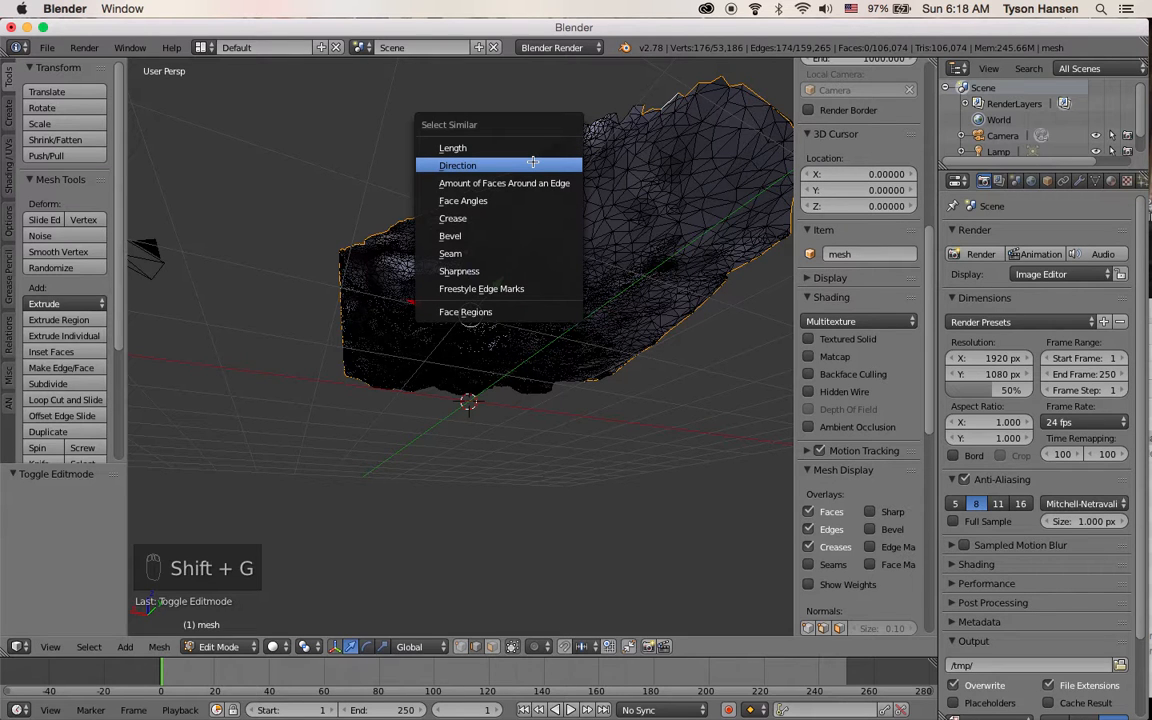
left_click(531, 163)
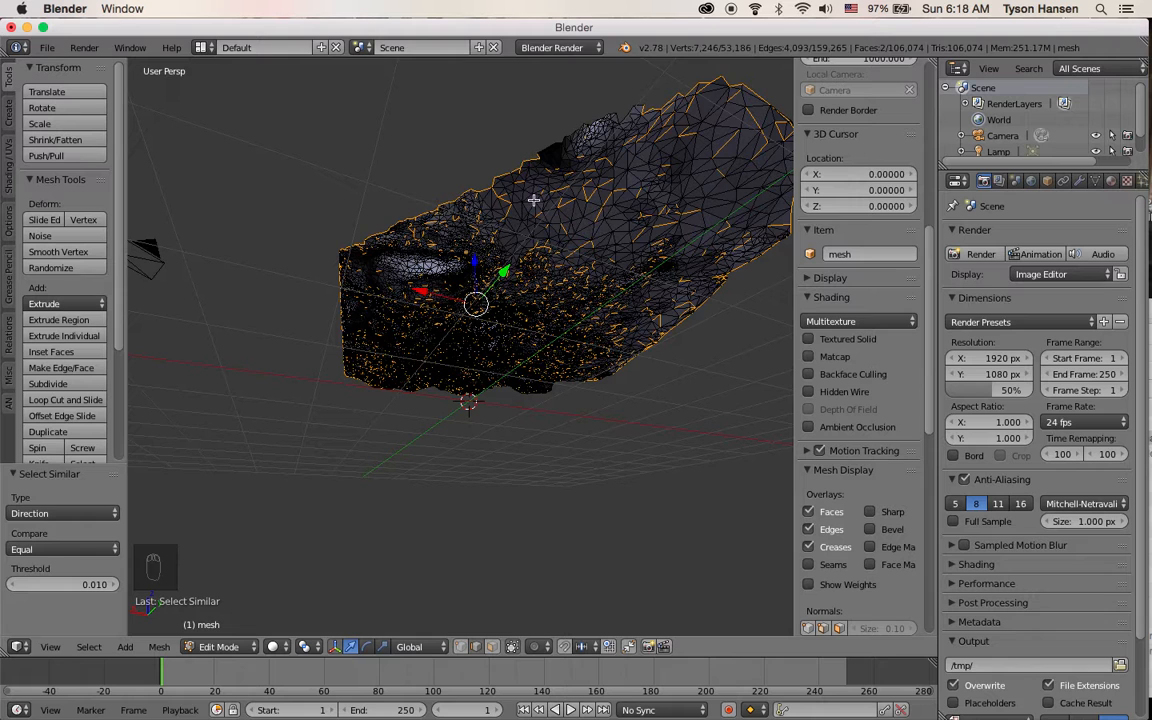
key("super+z")
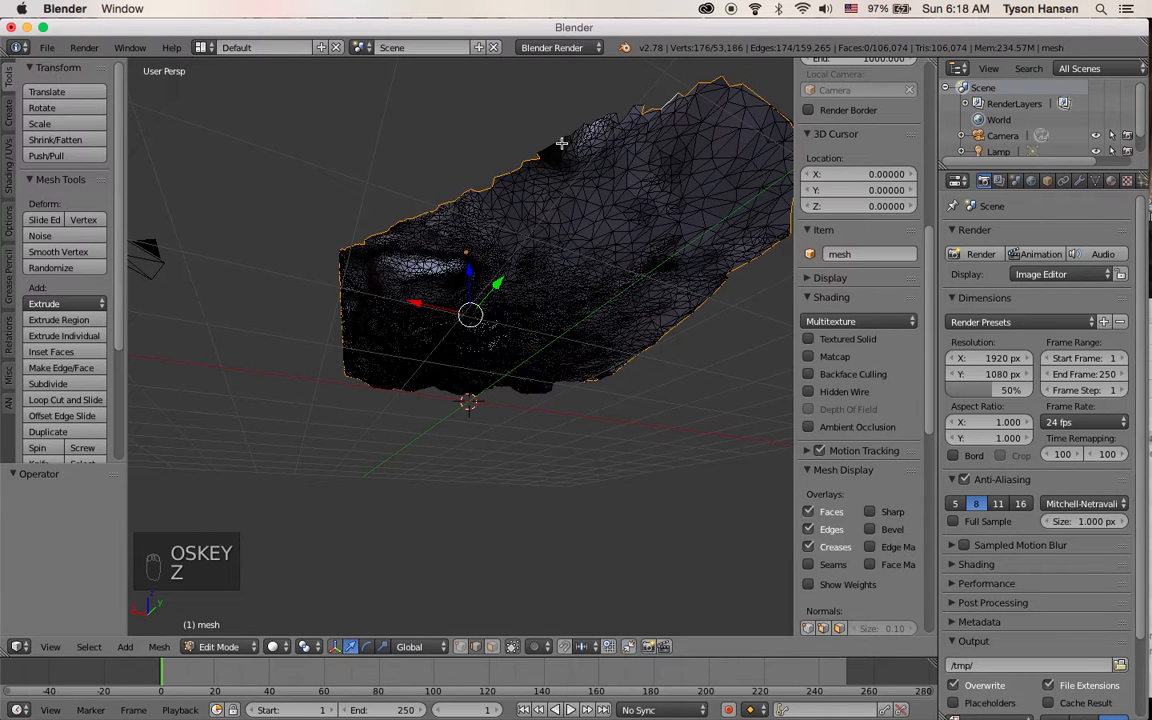
Add the remaining bottom rim edges to the selection with Circle Select and picks, then start extruding them
key("c")
left_click_drag(630, 110, 581, 157)
right_click(581, 157)
middle_click_drag(557, 256, 486, 280)
scroll(411, 360, "up", 7)
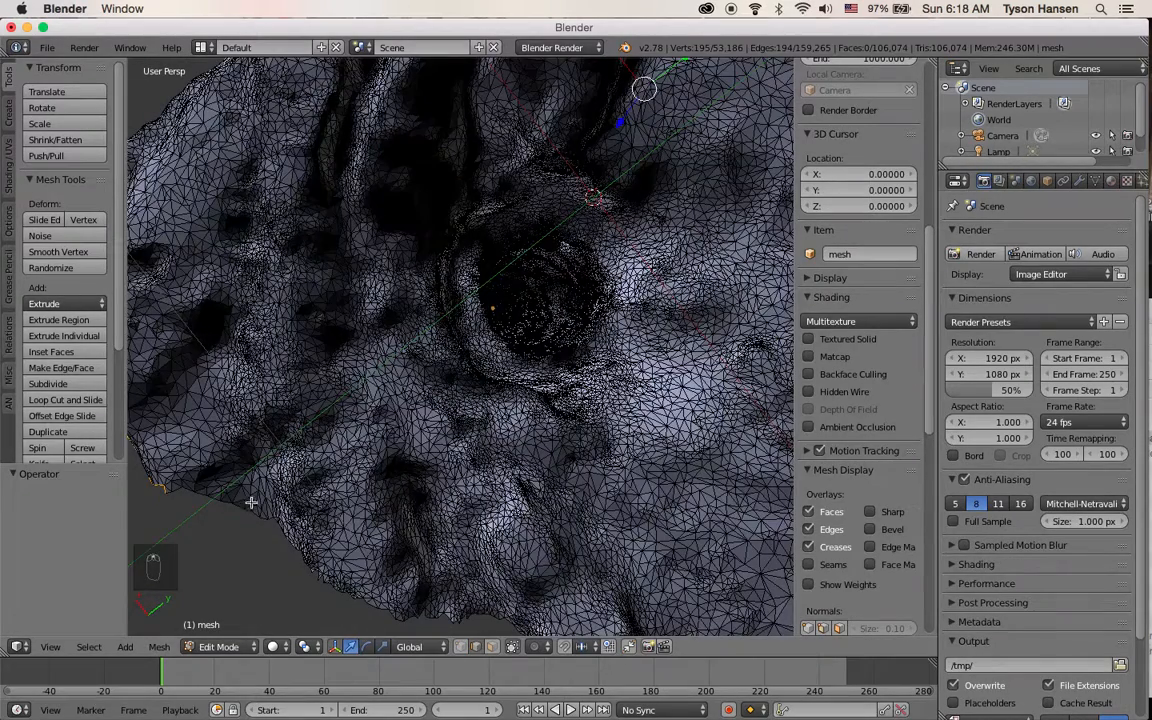
right_click(240, 508, "alt+shift")
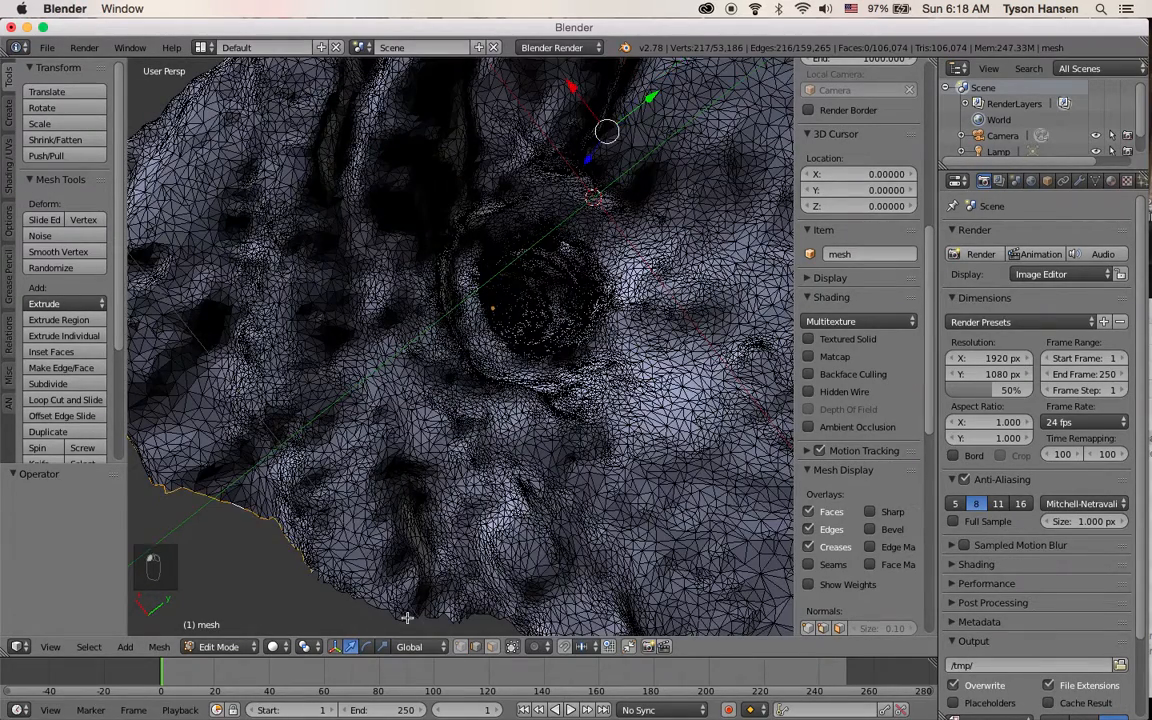
right_click(368, 590, "alt+shift")
right_click(317, 573, "alt+shift")
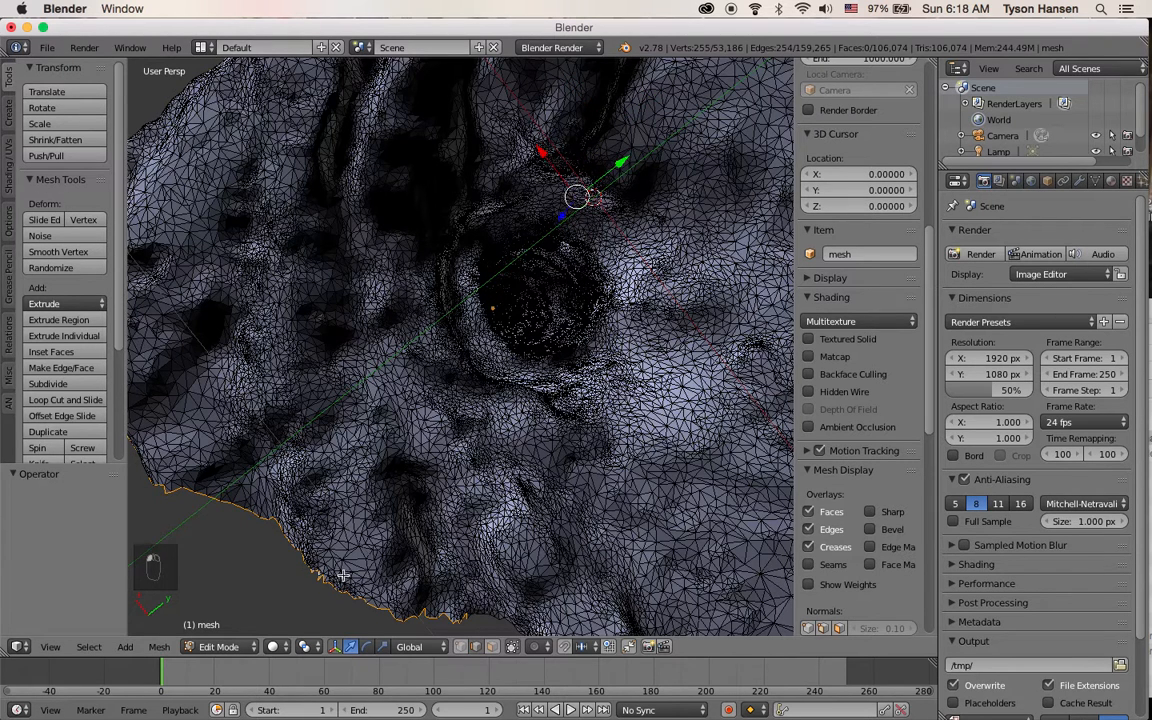
middle_click_drag(504, 567, 429, 519)
right_click(432, 511, "alt+shift")
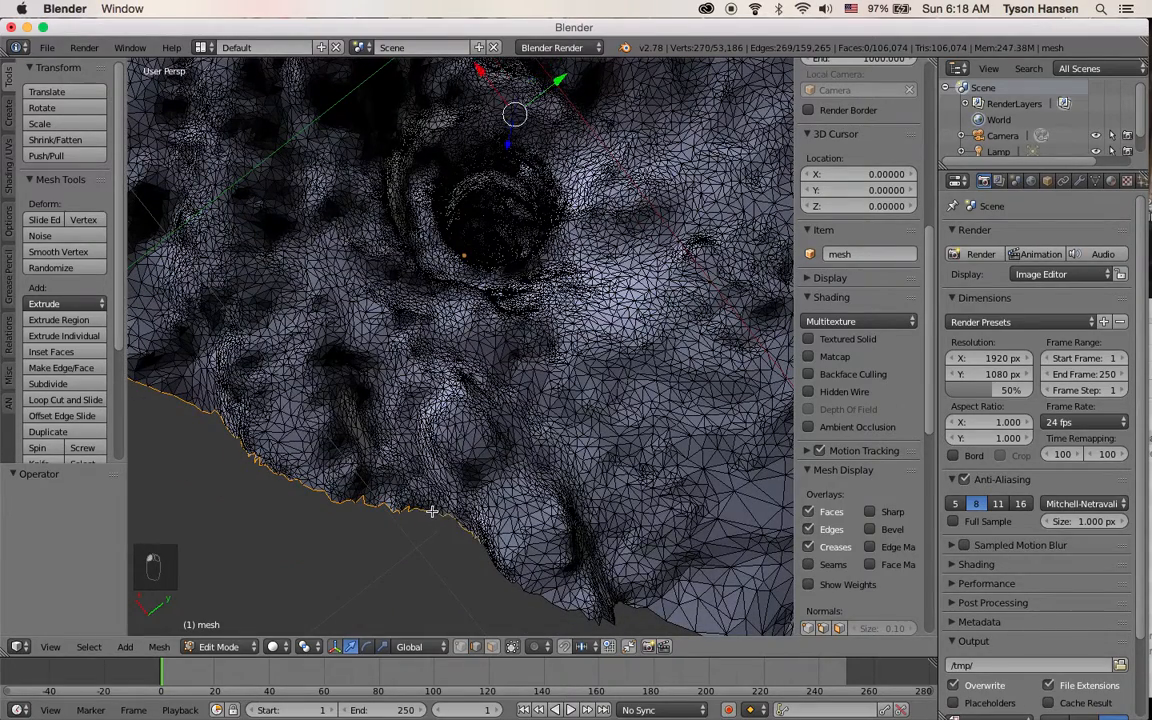
right_click(557, 594, "alt+shift")
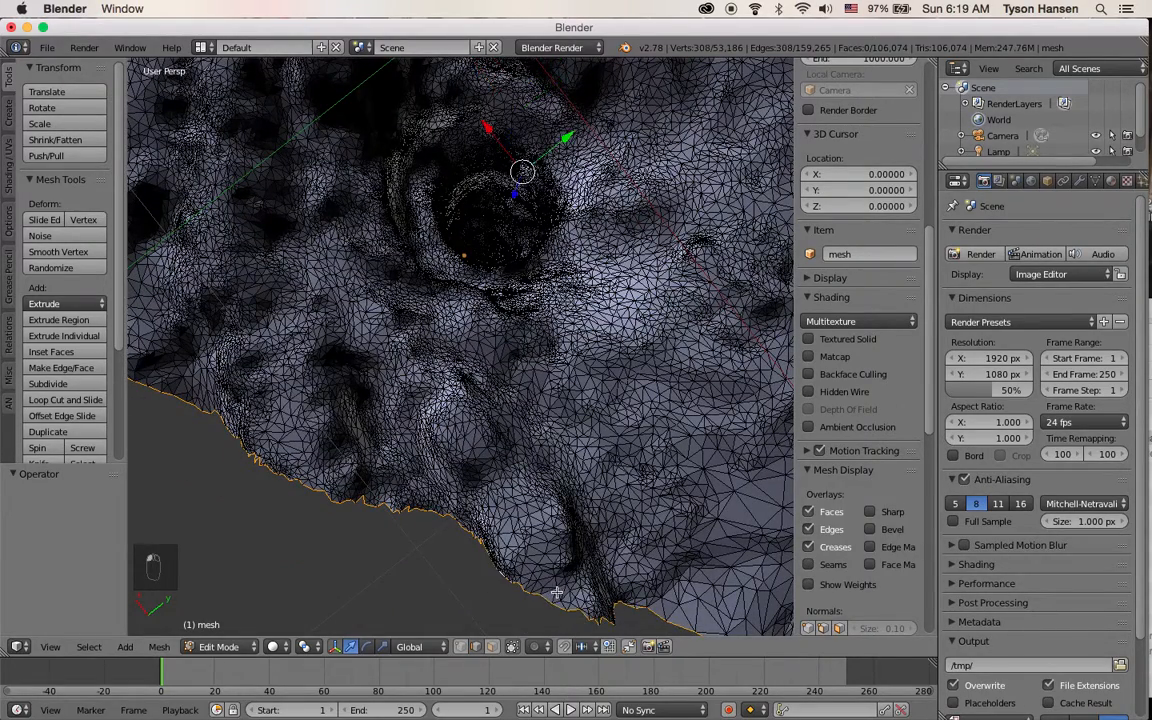
middle_click_drag(610, 581, 633, 535)
middle_click_drag(618, 394, 470, 396)
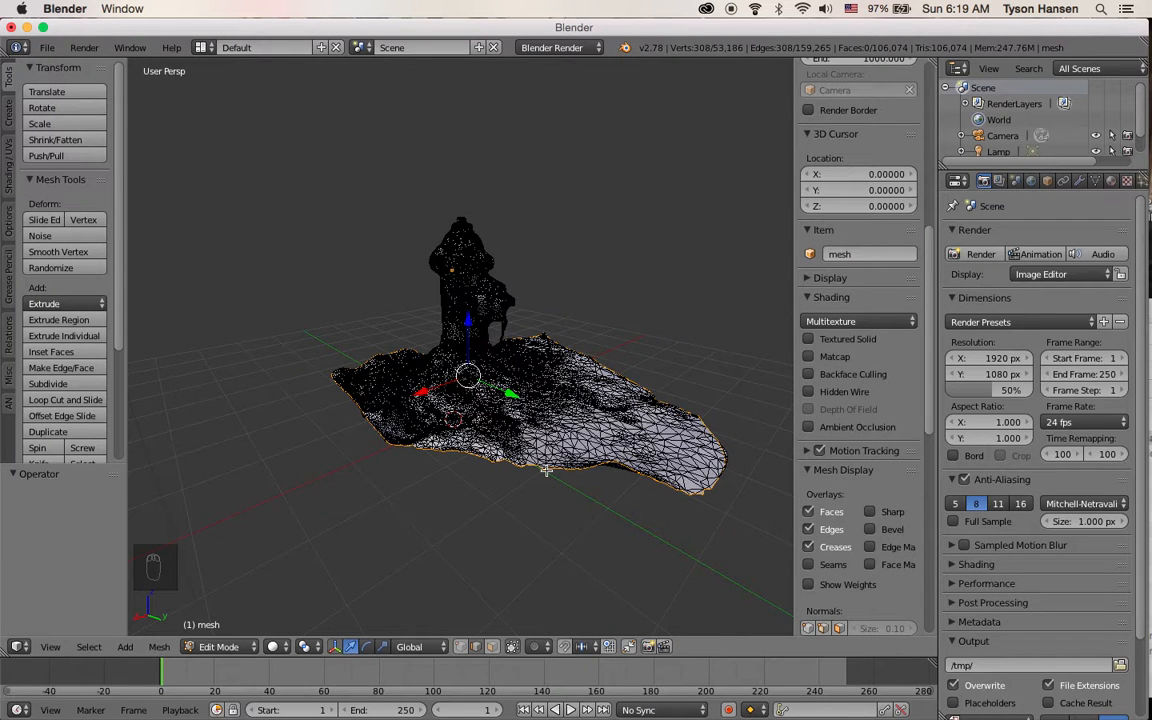
key("e")
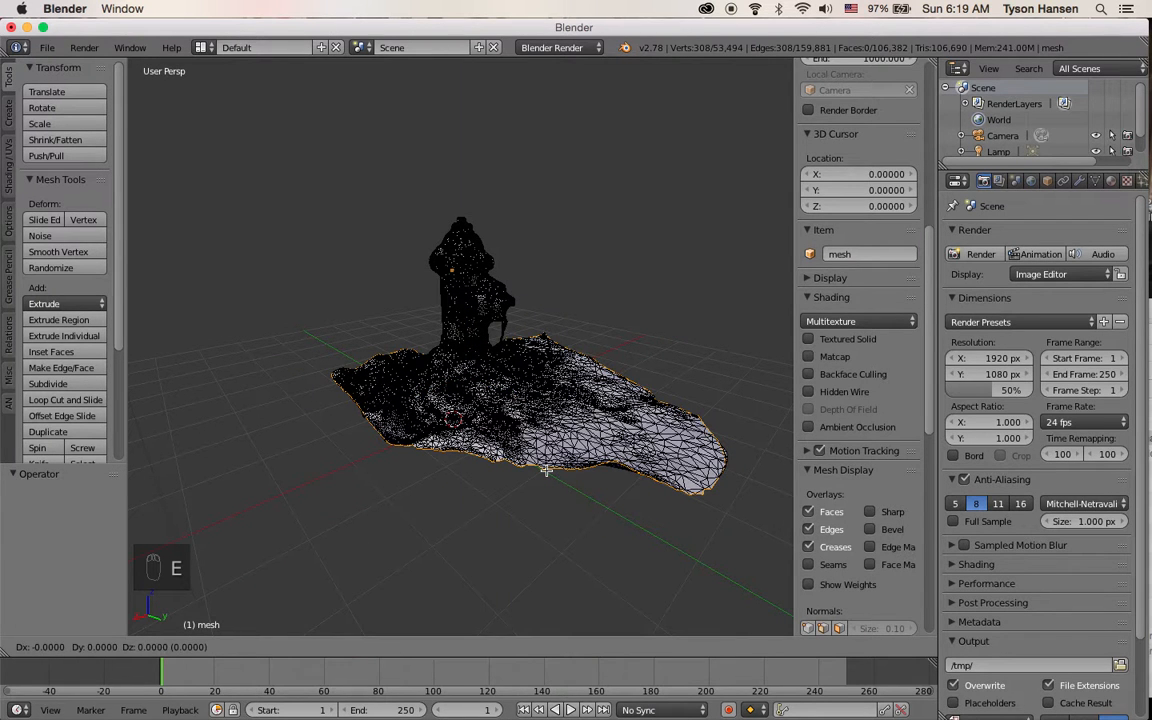